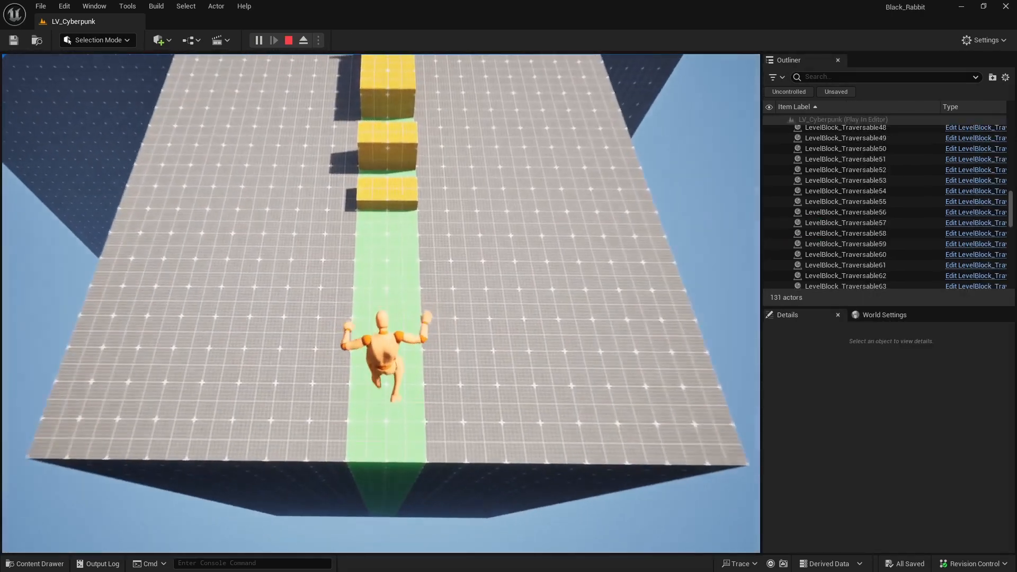
Run, jump and sprint with the character in the running play sessions to try its movement
{"action": "key", "text": "w"}
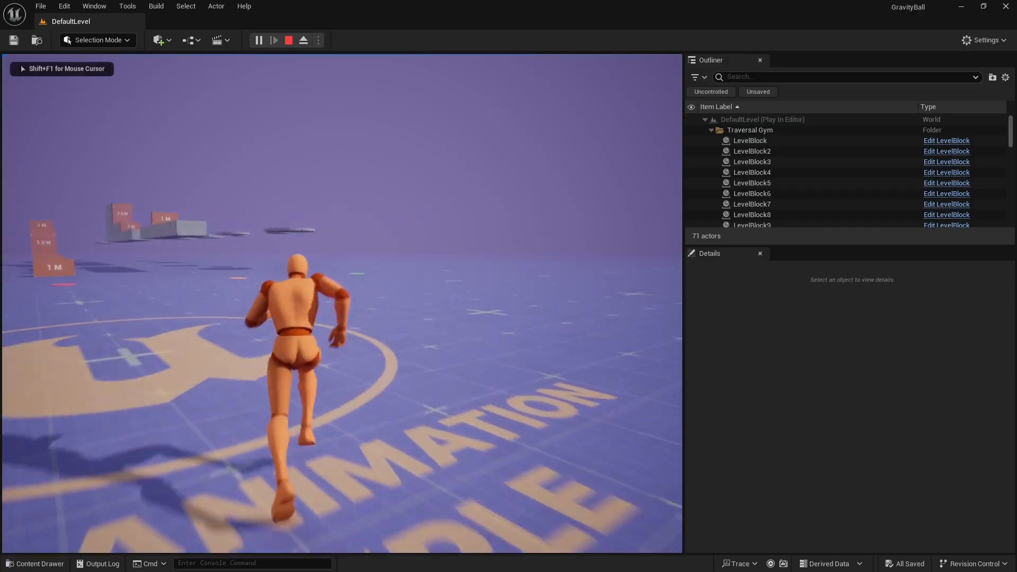
{"action": "key", "text": "space"}
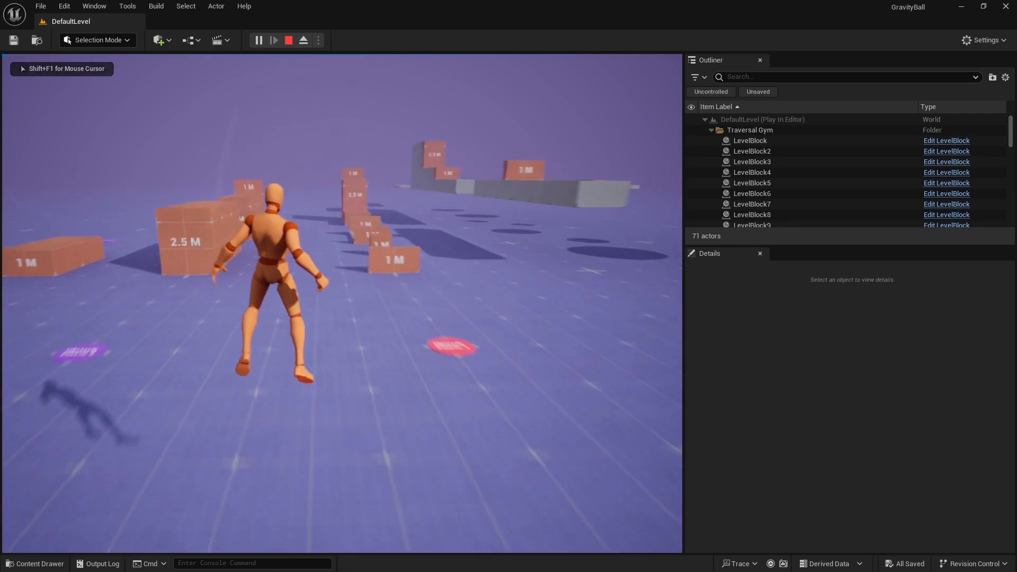
{"action": "key", "text": "shift"}
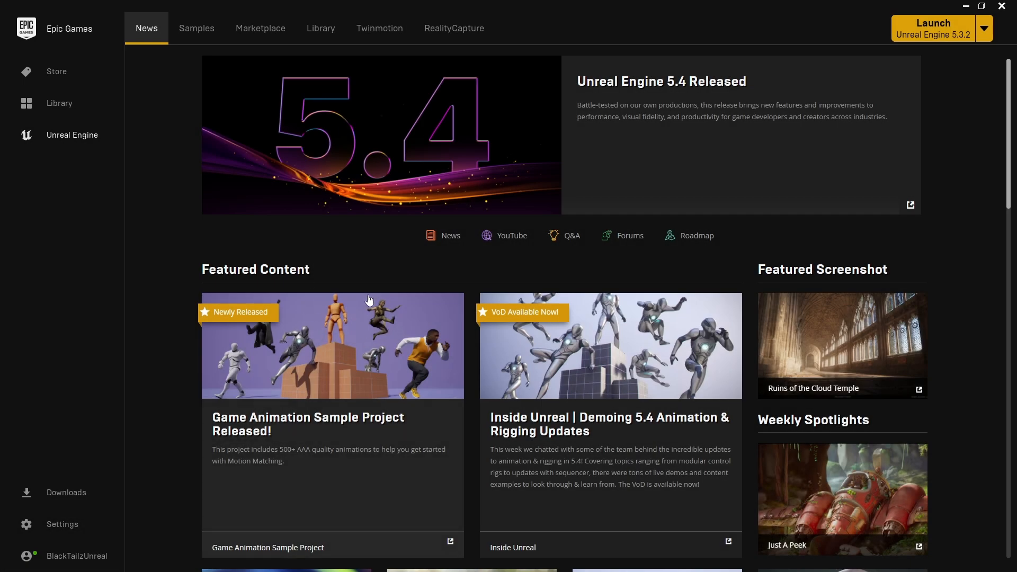
Open the Game Animation Sample from the featured content and start creating a project from it
{"action": "left_click", "coordinate": [369, 300]}
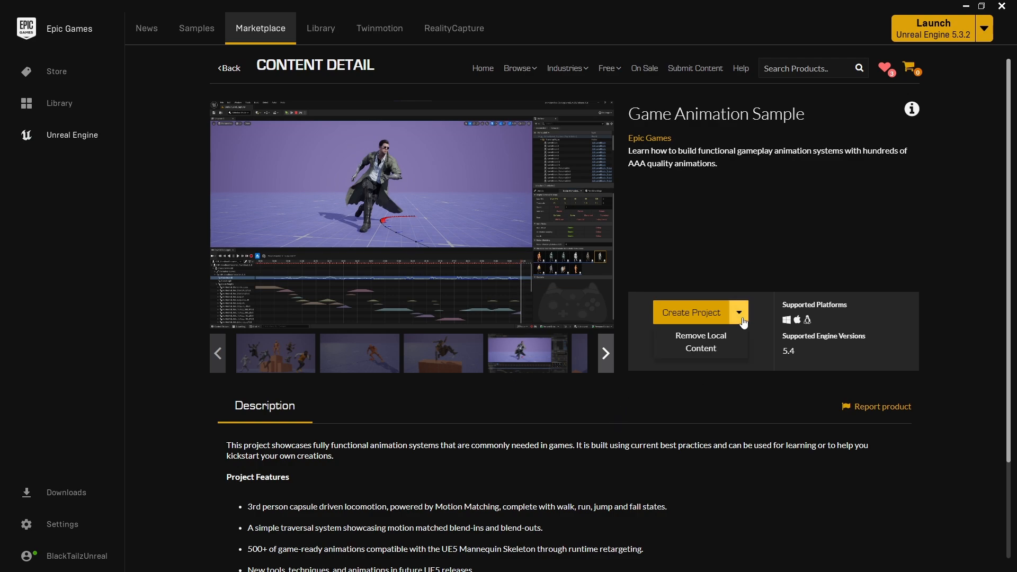
{"action": "left_click", "coordinate": [697, 316]}
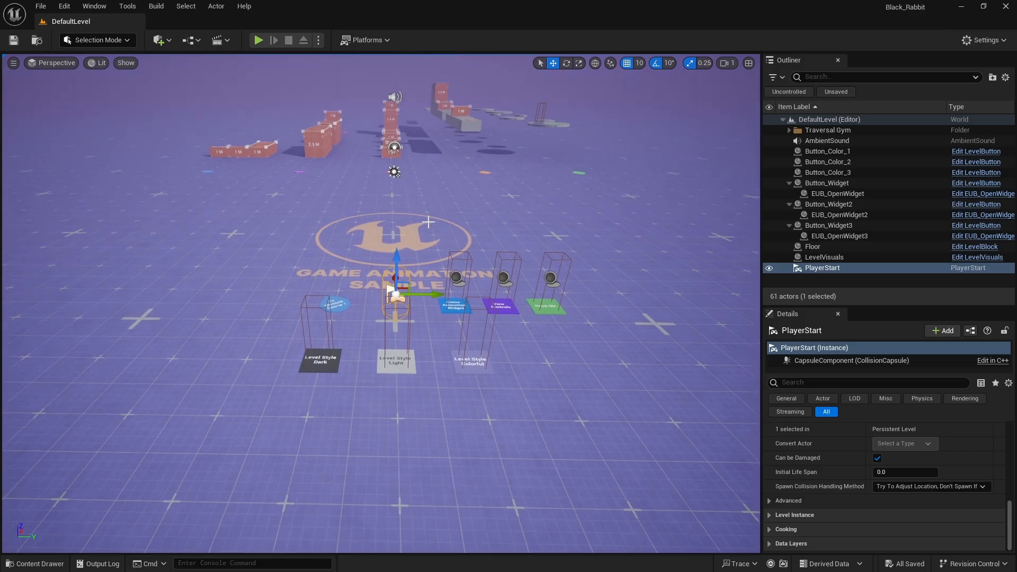
Create a new level with default lighting and floor, and set its GameMode Override to GM_Sandbox
{"action": "key", "text": "ctrl+n"}
{"action": "left_click", "coordinate": [565, 391]}
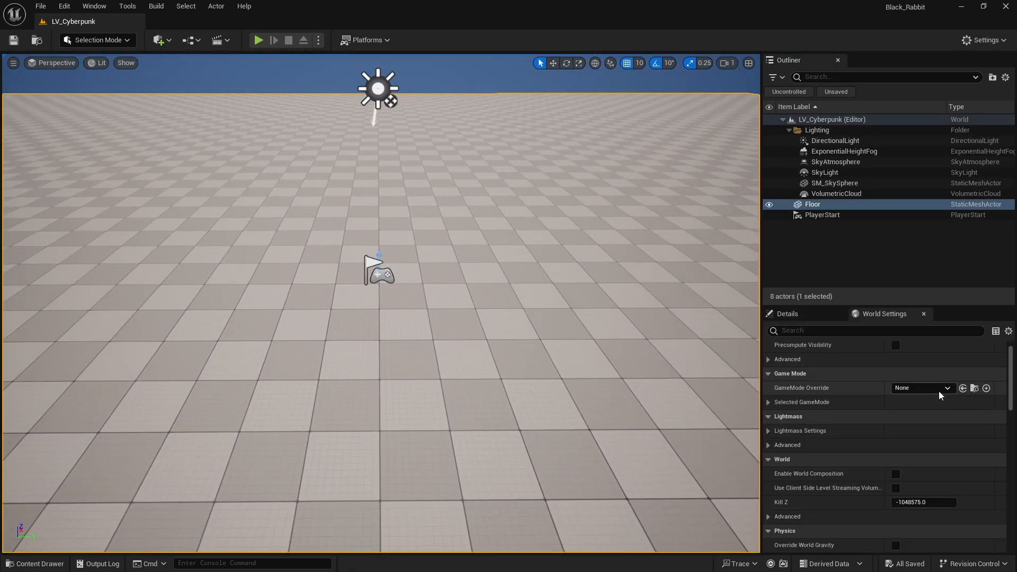
{"action": "left_click", "coordinate": [921, 388]}
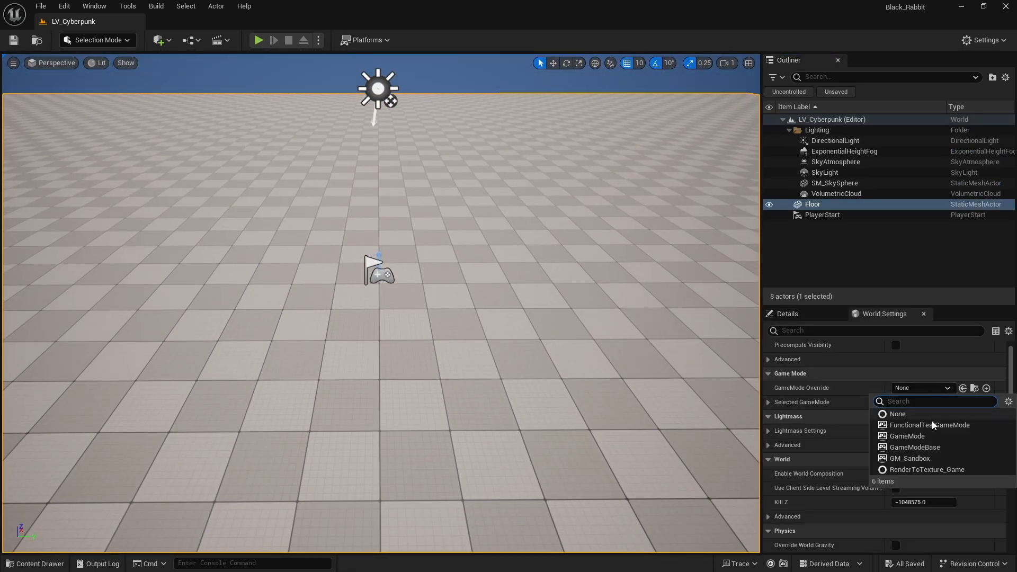
{"action": "left_click", "coordinate": [911, 458]}
Play the new level and run and jump with the sandbox character across the empty floor
{"action": "left_click", "coordinate": [258, 40]}
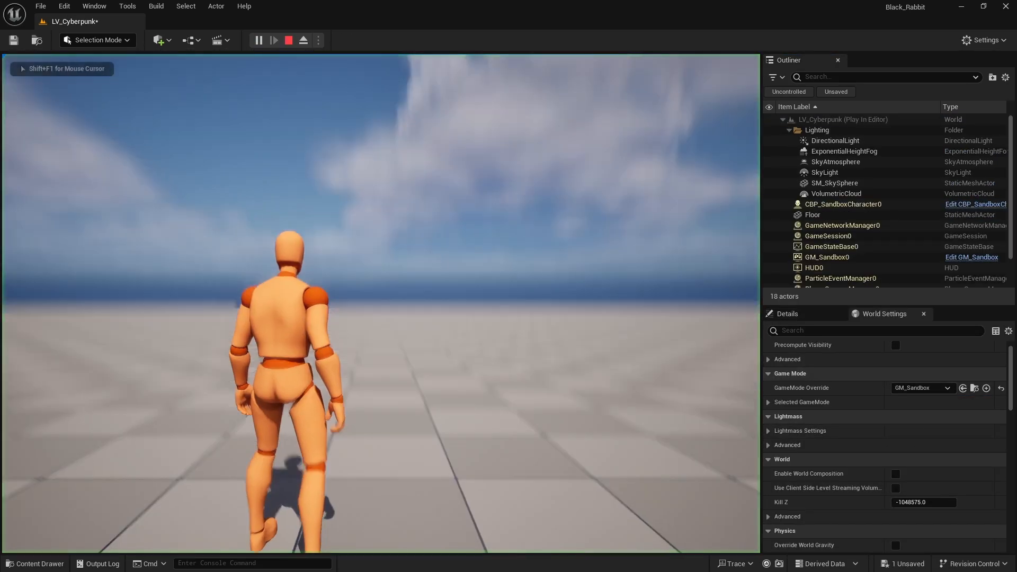
{"action": "key", "text": "w"}
{"action": "key", "text": "space"}
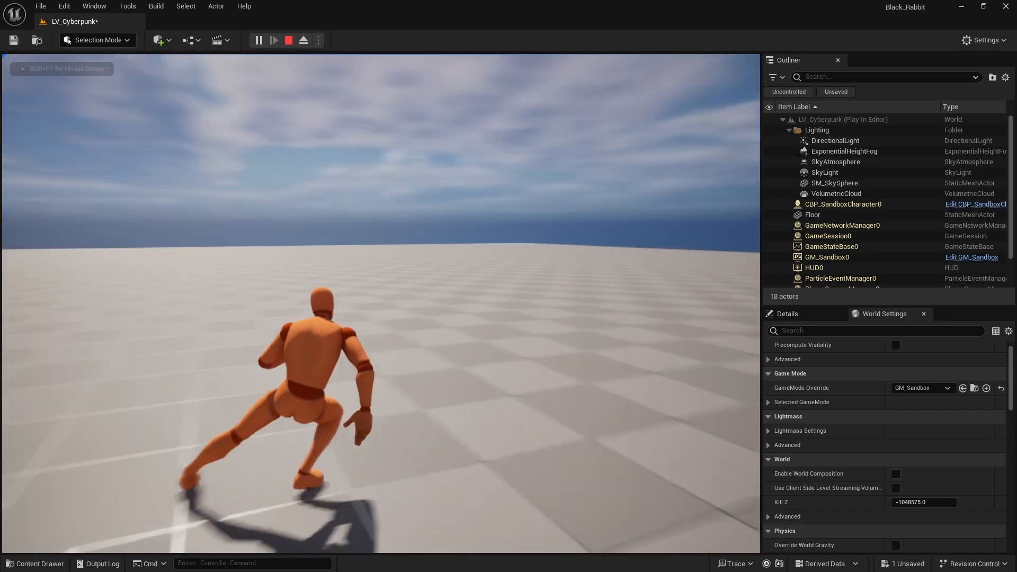
{"action": "key", "text": "w"}
{"action": "key", "text": "w"}
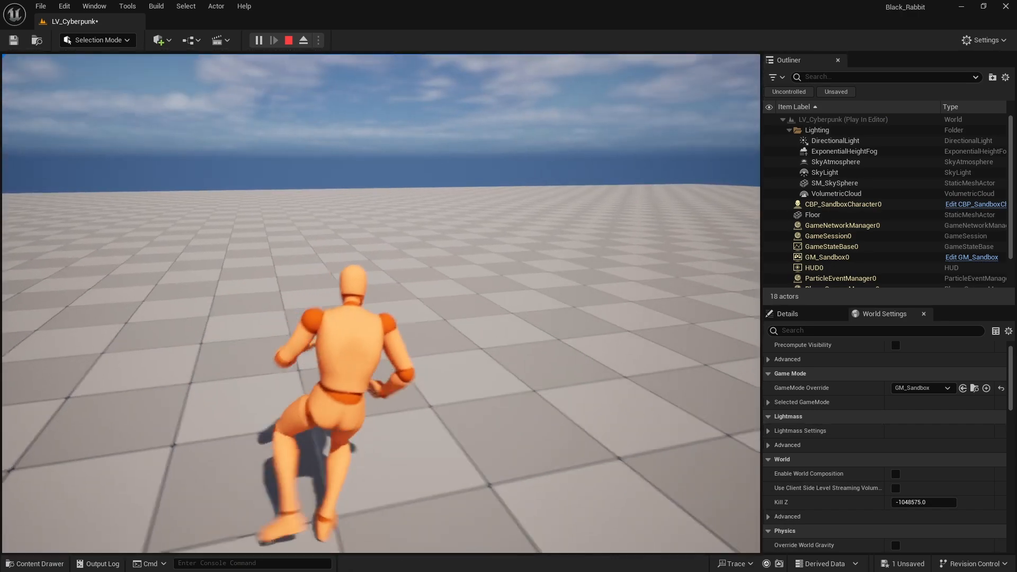
{"action": "key", "text": "w"}
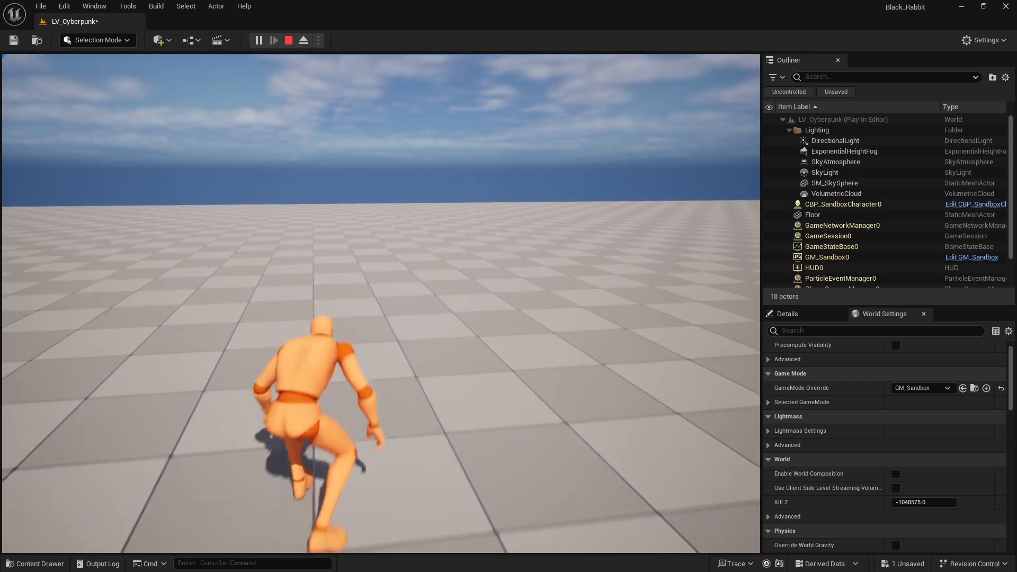
{"action": "key", "text": "w"}
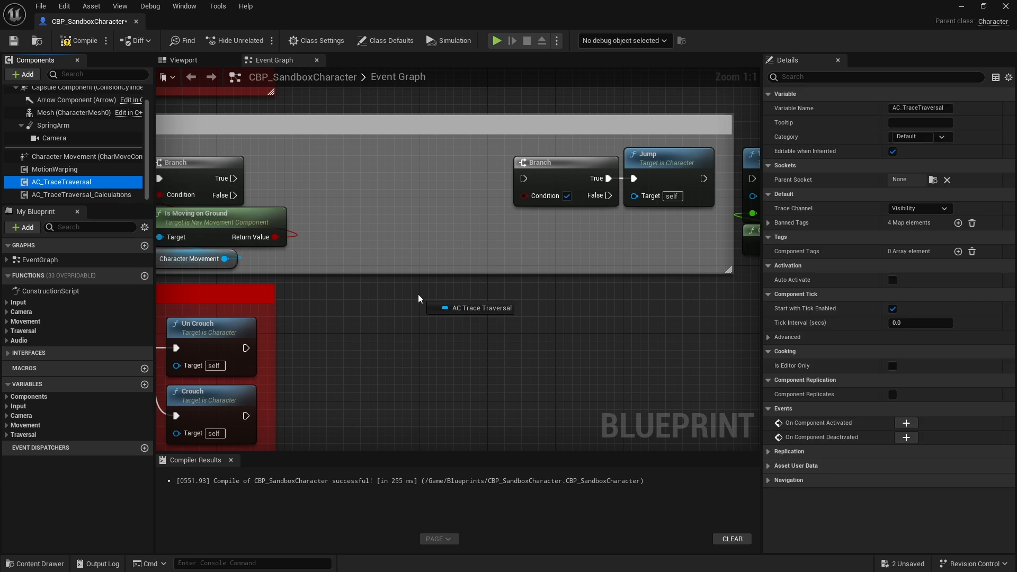
Rearrange and rewire the jump-input nodes around Try Traversal Action in the CBP_SandboxCharacter Event Graph
{"action": "left_click_drag", "start_coordinate": [405, 341], "coordinate": [406, 274]}
{"action": "left_click", "coordinate": [477, 398]}
{"action": "mouse_move", "coordinate": [488, 301]}
{"action": "left_mouse_down"}
{"action": "mouse_move", "coordinate": [380, 233]}
{"action": "mouse_move", "coordinate": [390, 203]}
{"action": "left_mouse_up"}
{"action": "left_click_drag", "start_coordinate": [242, 202], "coordinate": [329, 202]}
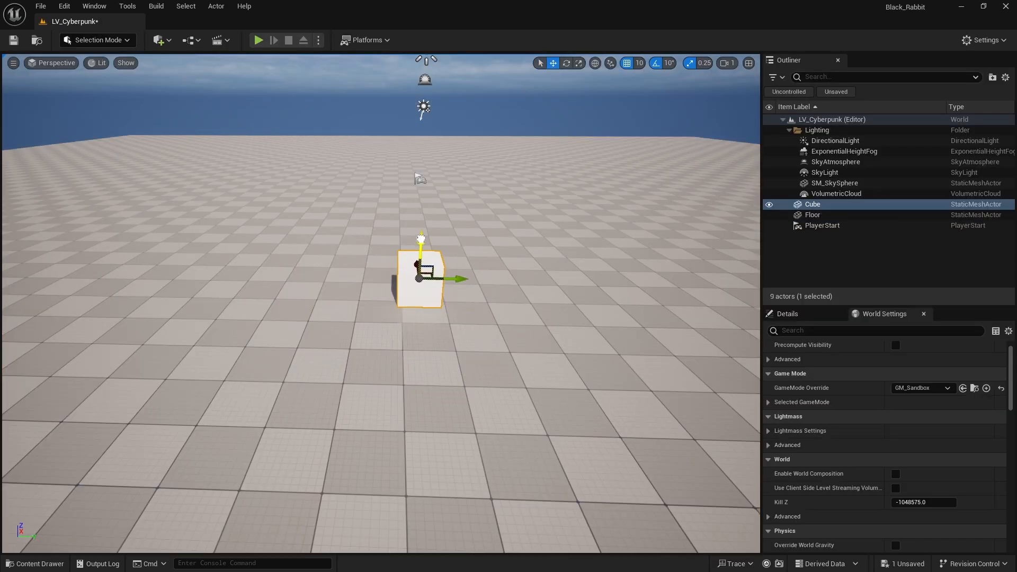
Play LV_Cyberpunk and run and jump with the character toward the cube to test the movement
{"action": "left_click", "coordinate": [258, 40]}
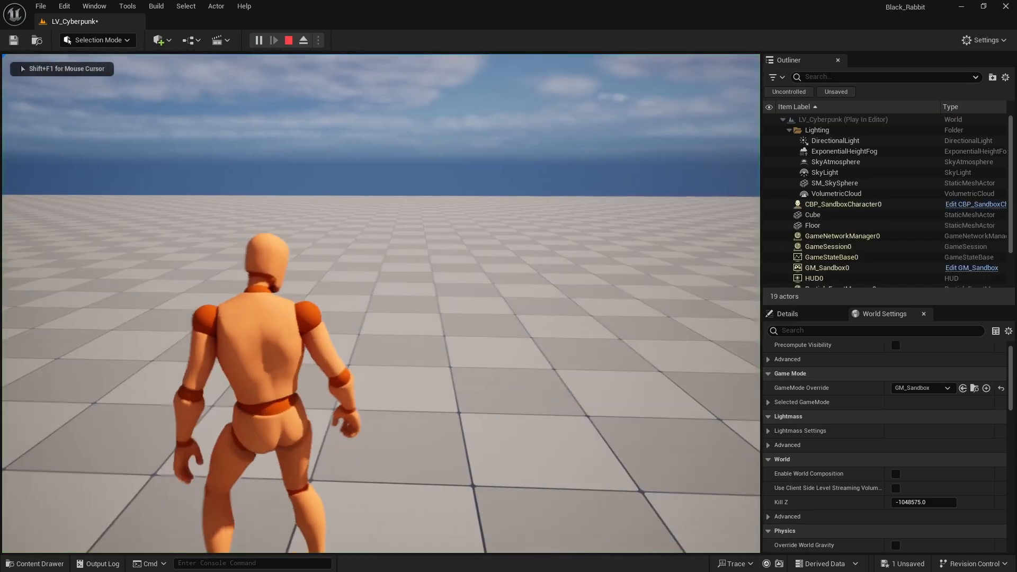
{"action": "key", "text": "w"}
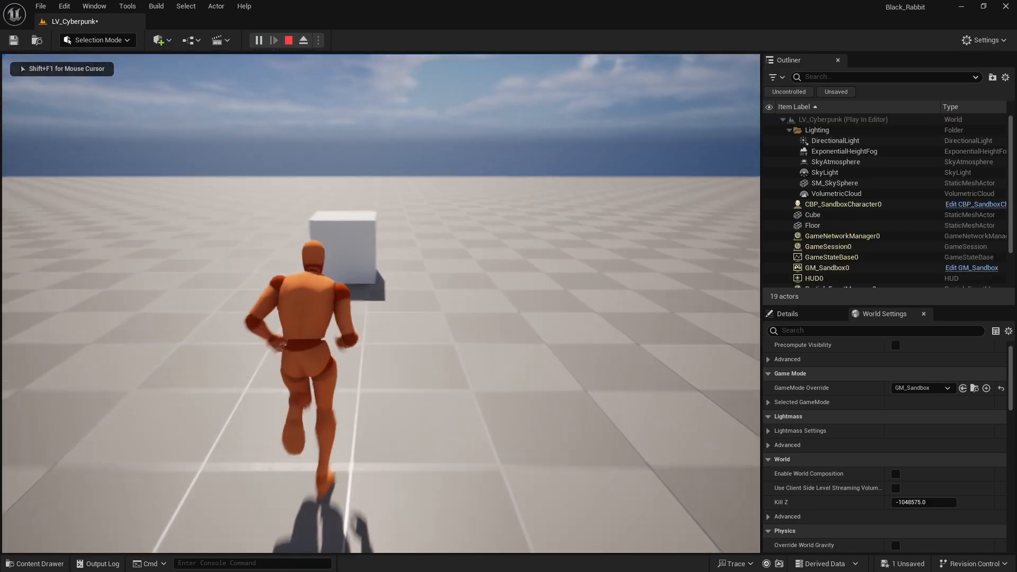
{"action": "key", "text": "space"}
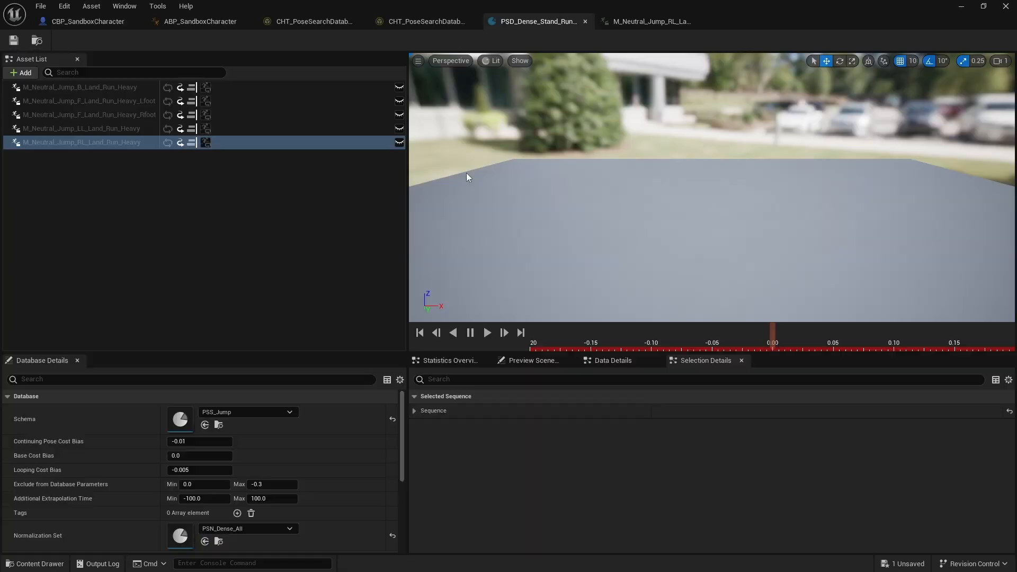
{"action": "key", "text": "ctrl+space"}
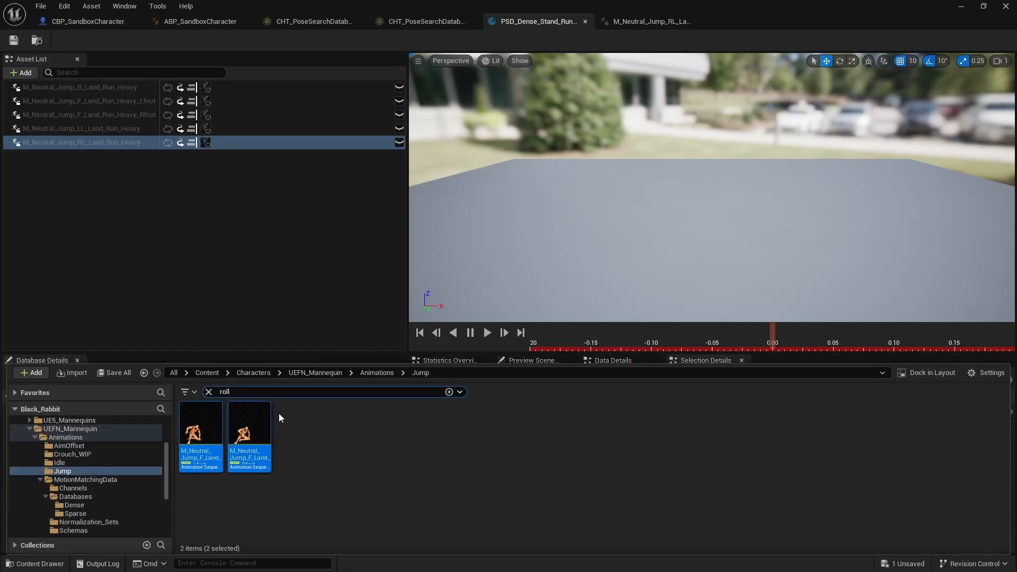
Add the two roll landing animations to the pose search database's asset list, and test the character on the traversable block
{"action": "left_click_drag", "start_coordinate": [219, 218], "coordinate": [220, 219]}
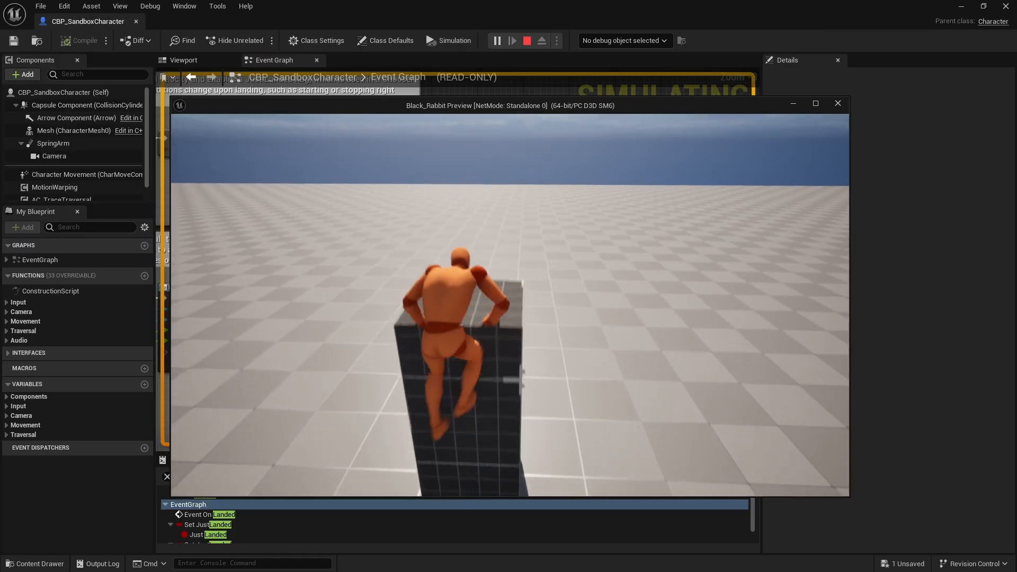
{"action": "key", "text": "w"}
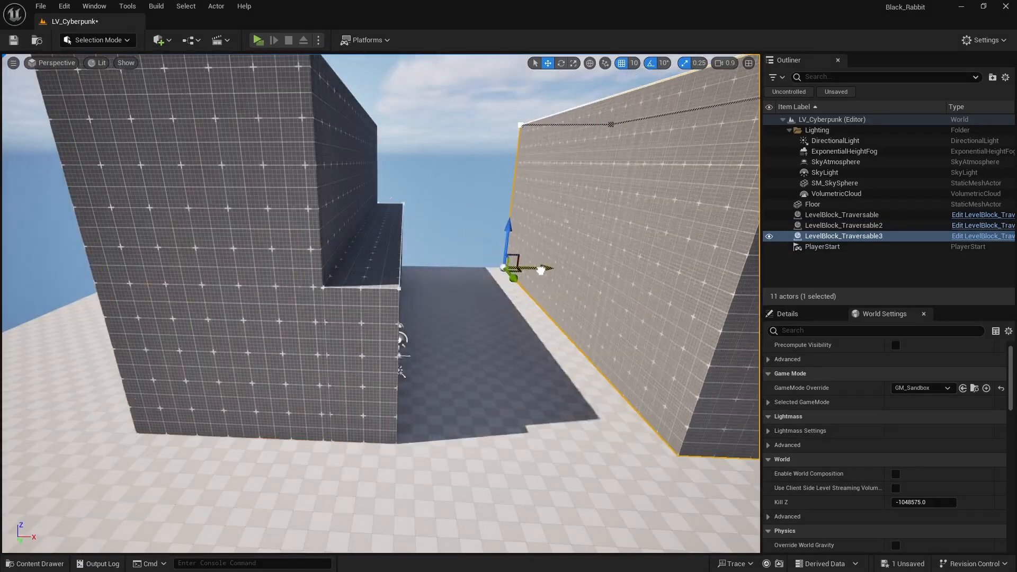
Enable the surface color parameter in the MI_Grid material instance and choose a new color for the level blocks
{"action": "left_click_drag", "start_coordinate": [588, 273], "coordinate": [438, 273]}
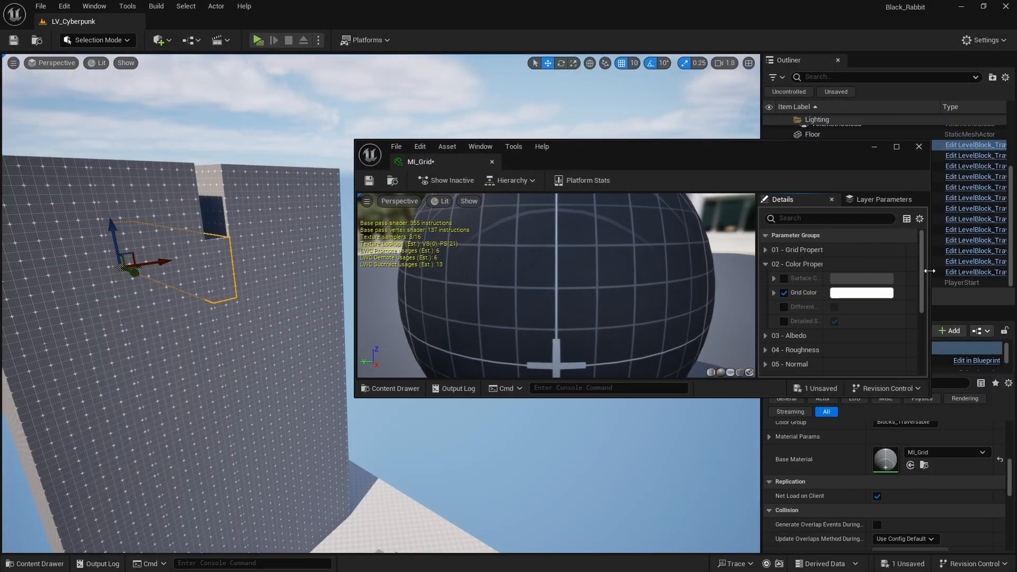
{"action": "scroll", "coordinate": [629, 316], "scroll_direction": "down", "scroll_amount": 5}
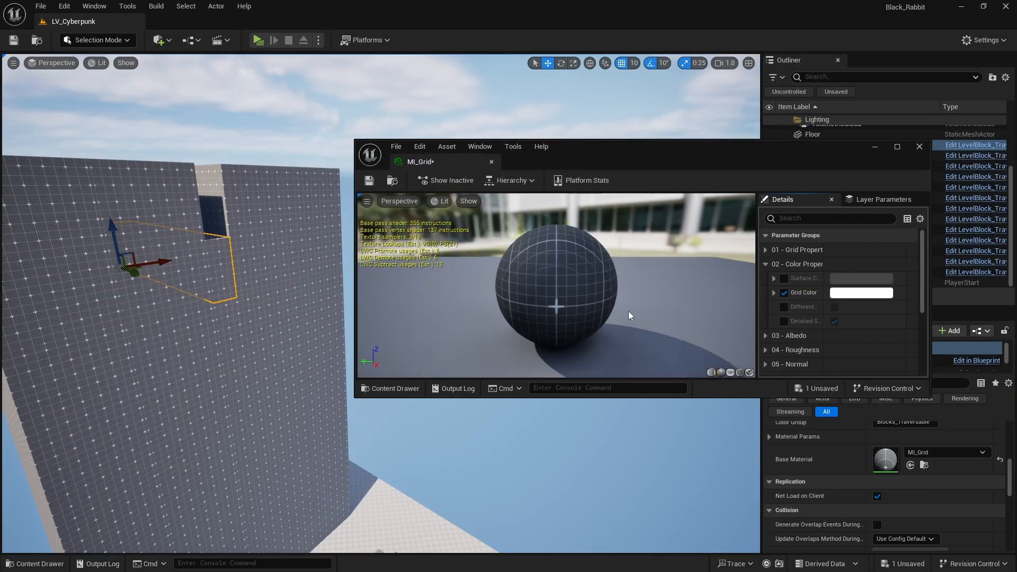
{"action": "left_click", "coordinate": [786, 278]}
{"action": "left_click", "coordinate": [866, 278]}
{"action": "left_click_drag", "start_coordinate": [695, 375], "coordinate": [716, 346]}
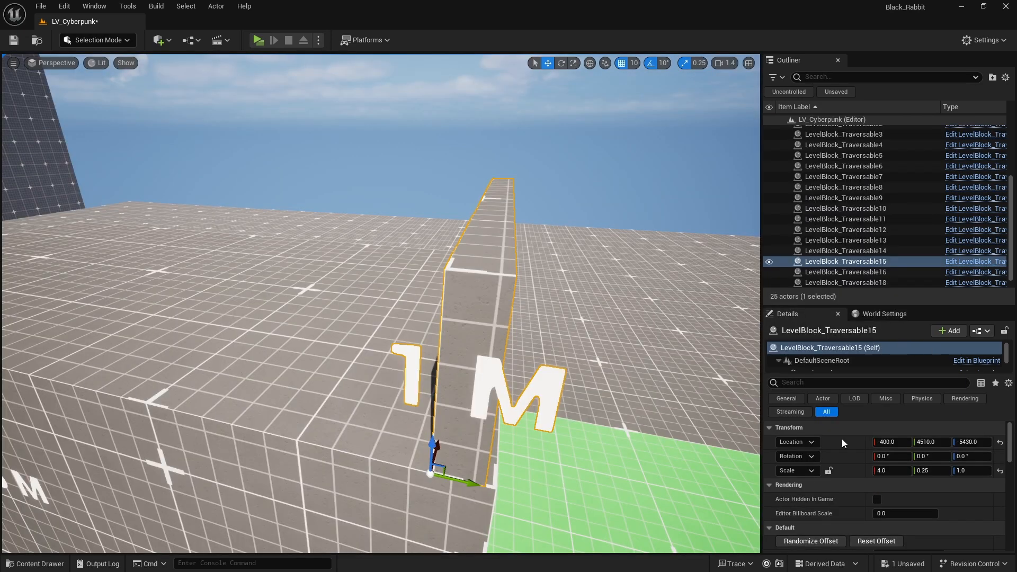
{"action": "right_click_drag", "start_coordinate": [532, 58], "coordinate": [533, 59]}
Play the level and run the character along the green path, jumping over the traversable blocks
{"action": "left_click", "coordinate": [258, 39]}
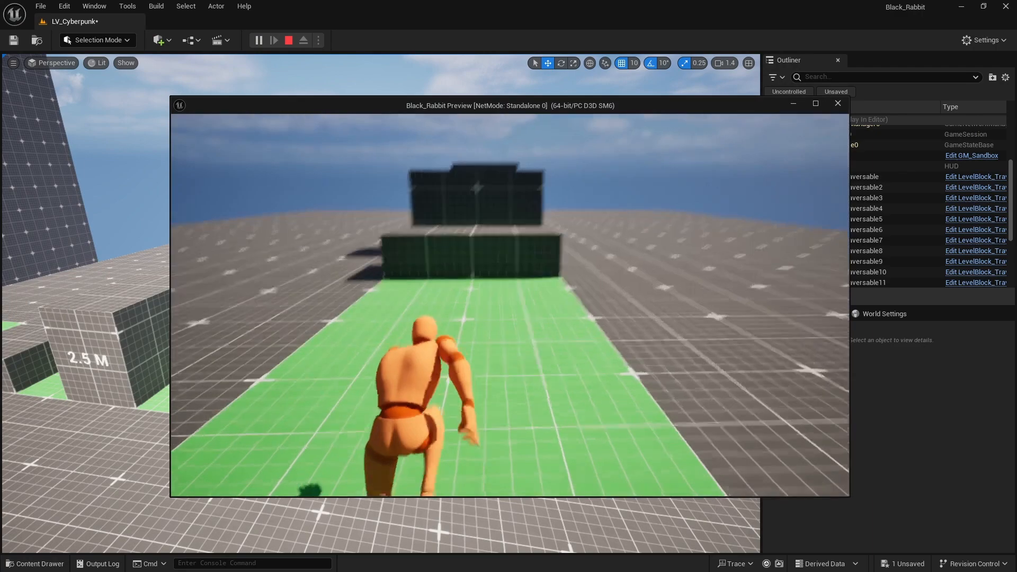
{"action": "key", "text": "w"}
{"action": "key", "text": "space"}
{"action": "key", "text": "space"}
{"action": "key", "text": "space"}
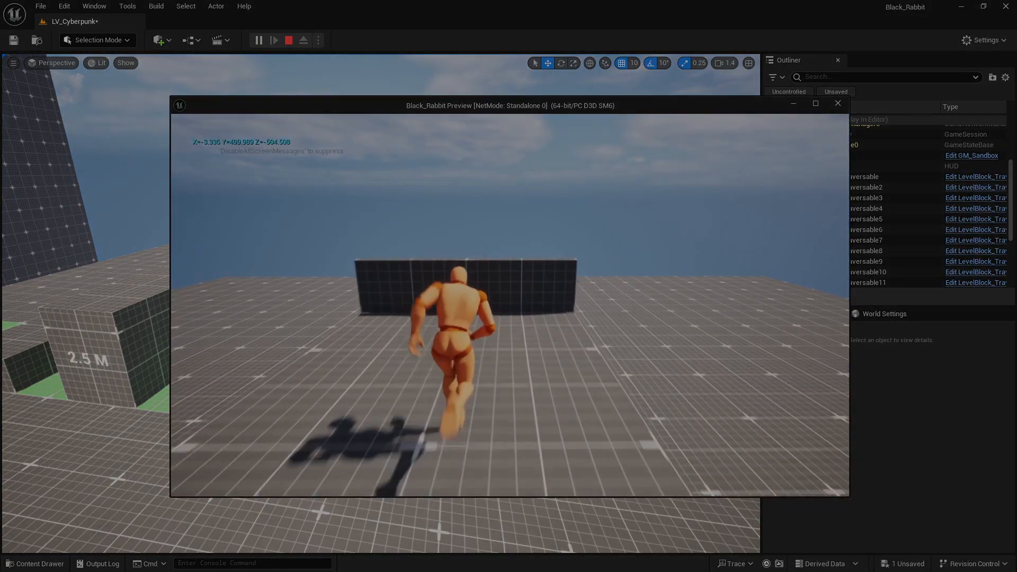
{"action": "key", "text": "space"}
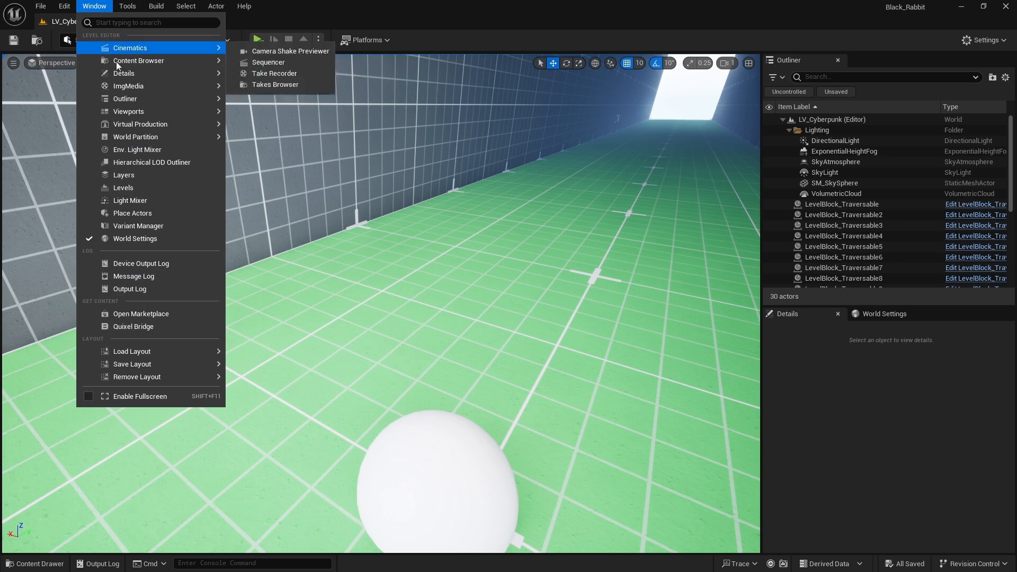
Open the Take Recorder and add Player as a recording source for LS_02
{"action": "mouse_move", "coordinate": [154, 50]}
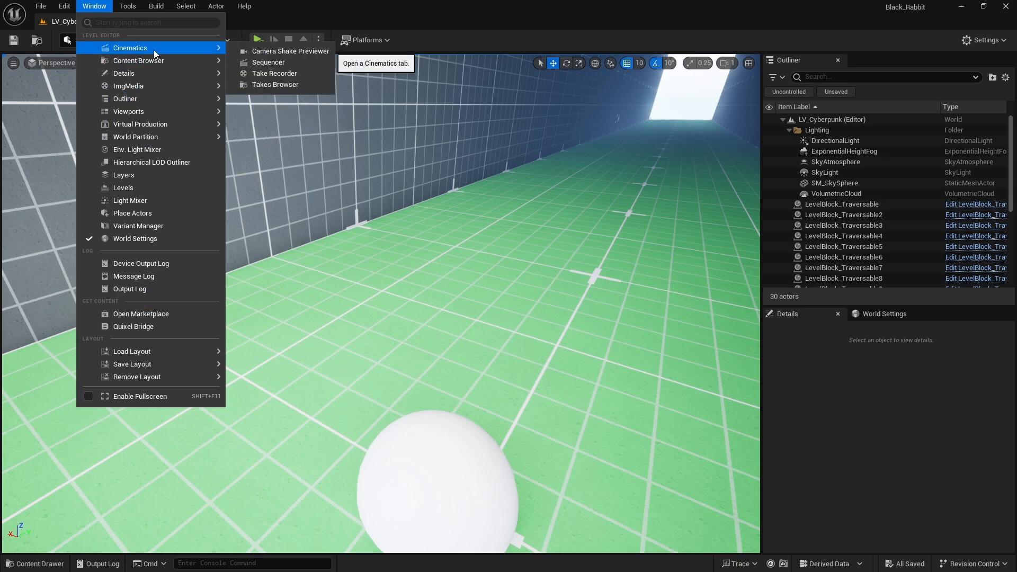
{"action": "left_click", "coordinate": [270, 73]}
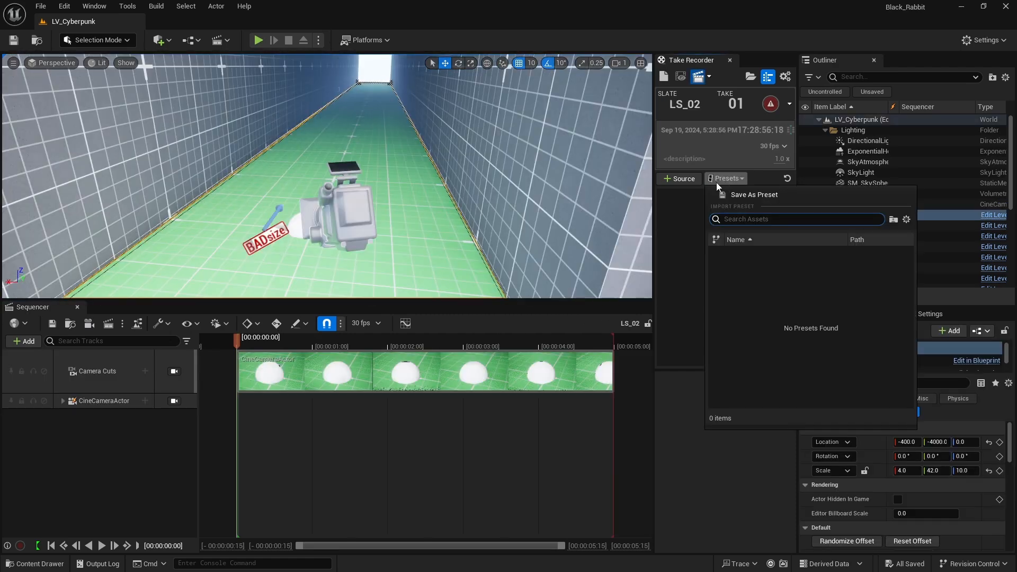
{"action": "left_click", "coordinate": [679, 179]}
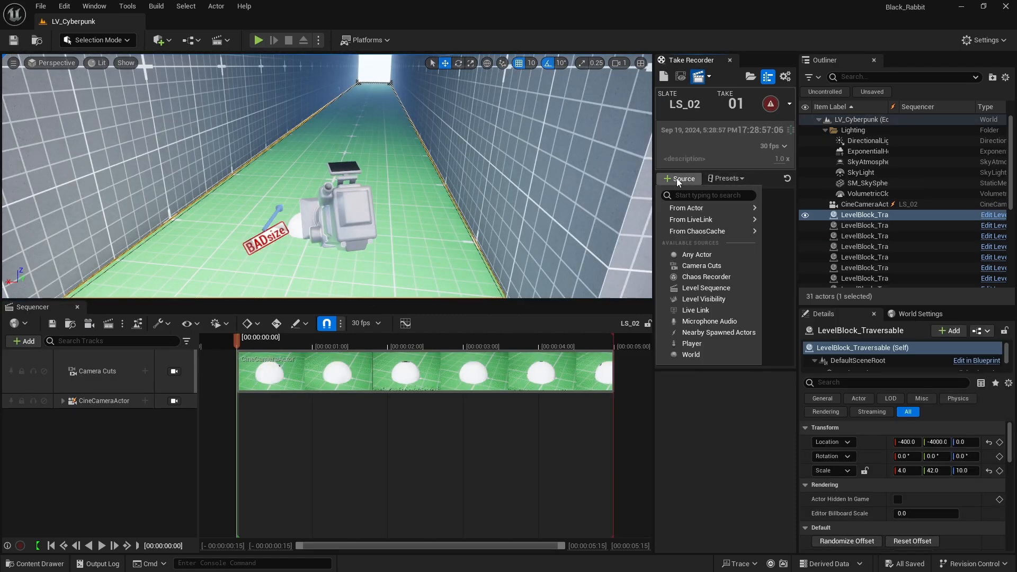
{"action": "left_click", "coordinate": [692, 343]}
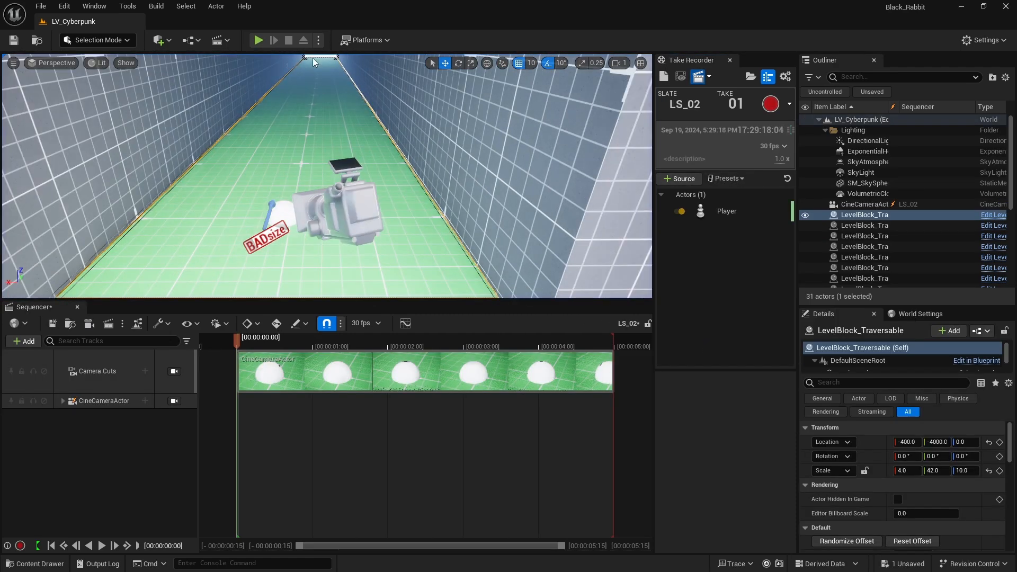
Play the level, record take 01 of slate LS_02 while controlling the character, and end the play session
{"action": "left_click", "coordinate": [259, 40]}
{"action": "key", "text": "shift+F1"}
{"action": "left_click", "coordinate": [771, 104]}
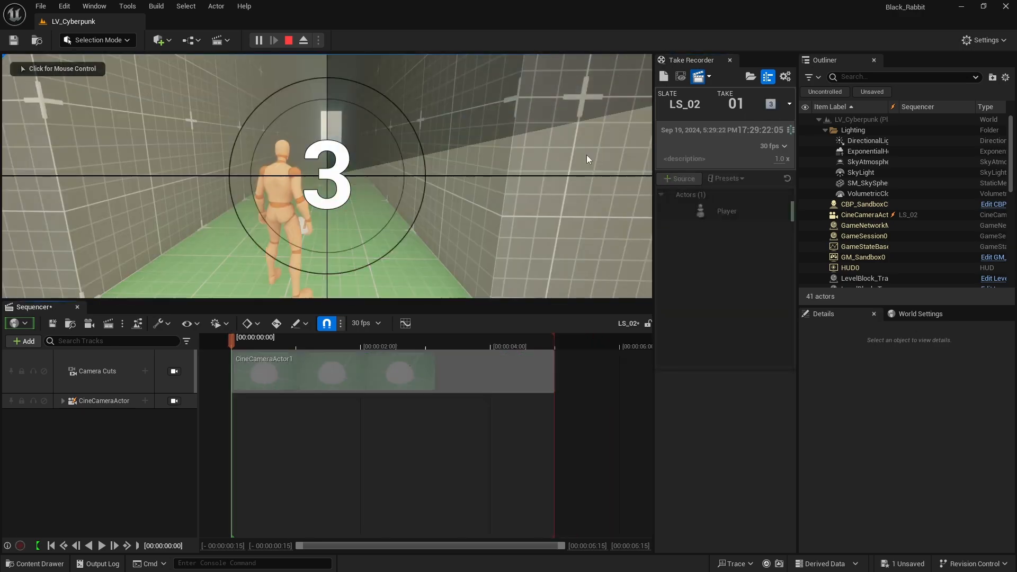
{"action": "left_click", "coordinate": [583, 148]}
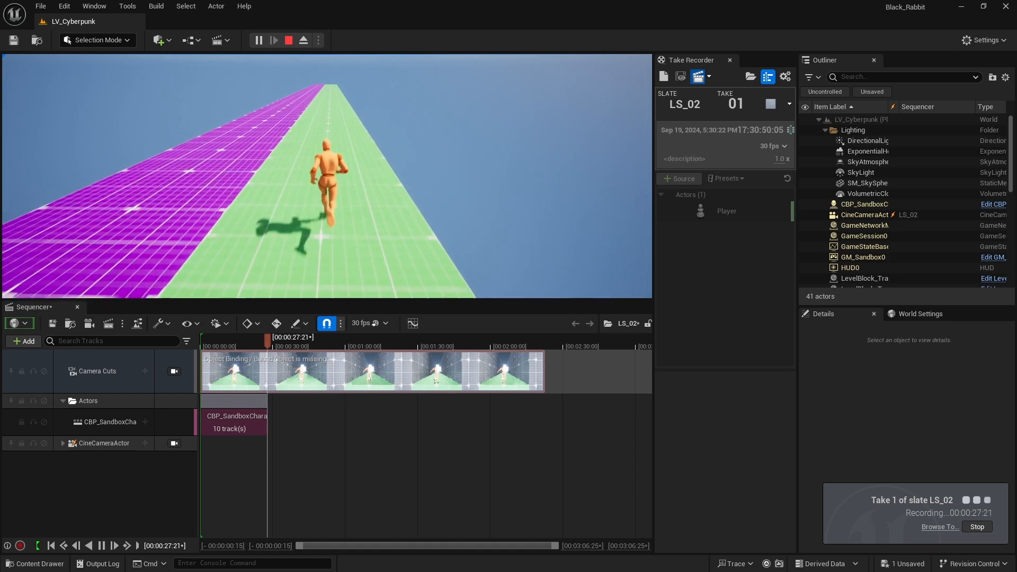
{"action": "key", "text": "Escape"}
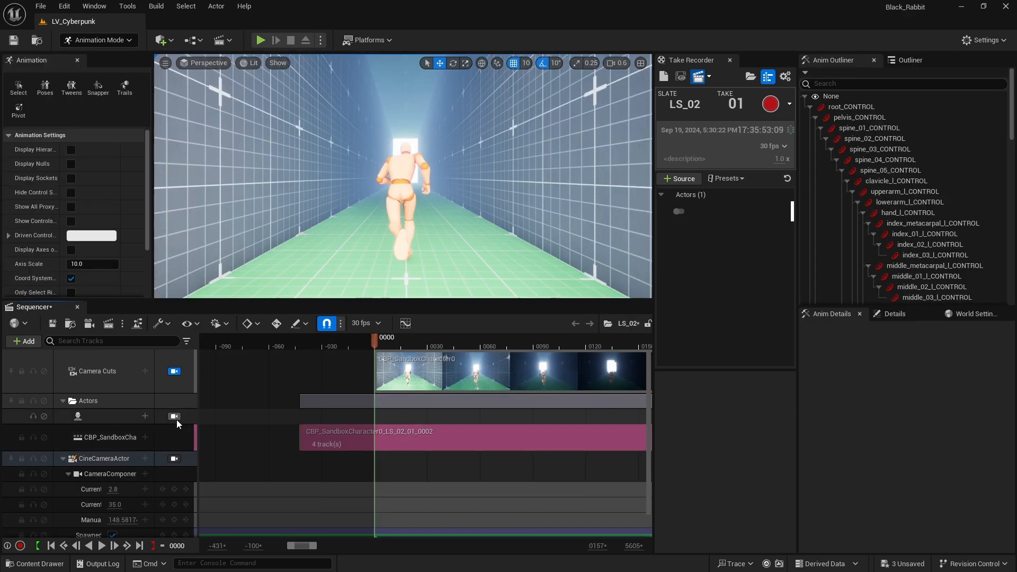
Lock the viewport to the recorded character's camera in the LS_02 sequence and adjust the view
{"action": "left_click", "coordinate": [174, 416]}
{"action": "scroll", "coordinate": [403, 176], "scroll_direction": "down", "scroll_amount": 2}
{"action": "right_click_drag", "start_coordinate": [402, 211], "coordinate": [424, 109]}
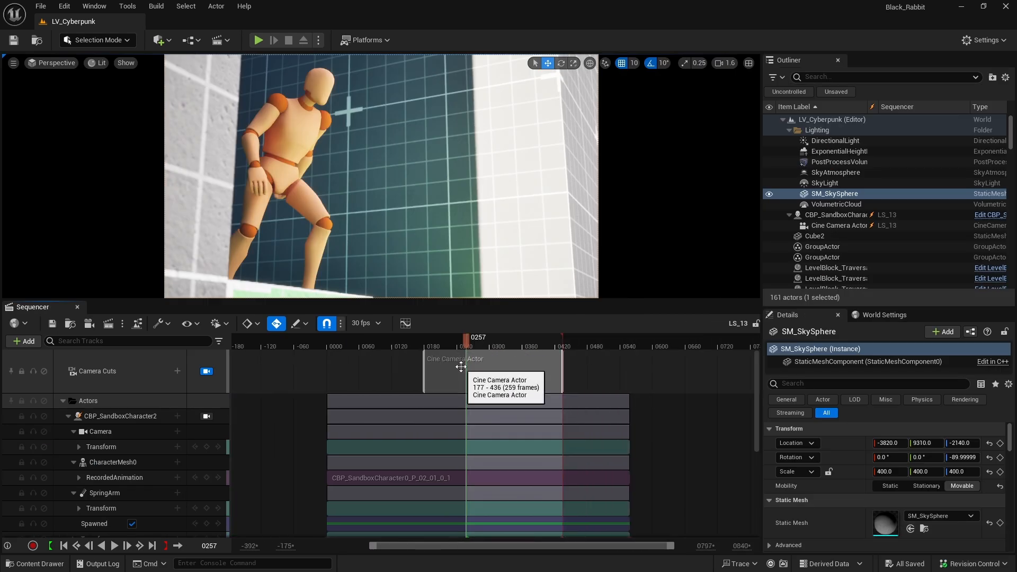
Scrub and play through the recorded character shots in the Sequencer to check the motion and camera framing
{"action": "left_click_drag", "start_coordinate": [468, 342], "coordinate": [498, 344]}
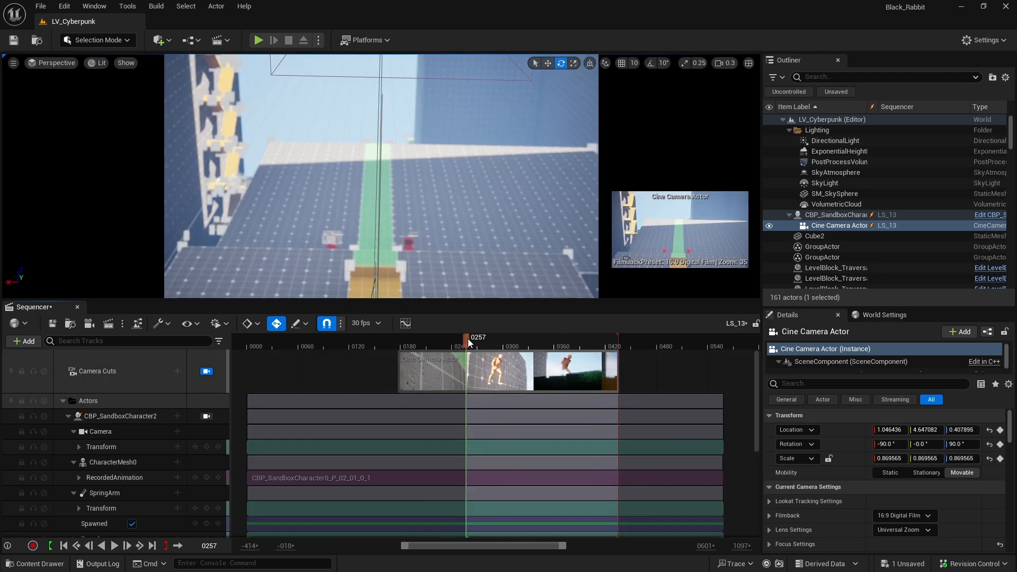
{"action": "key", "text": "space"}
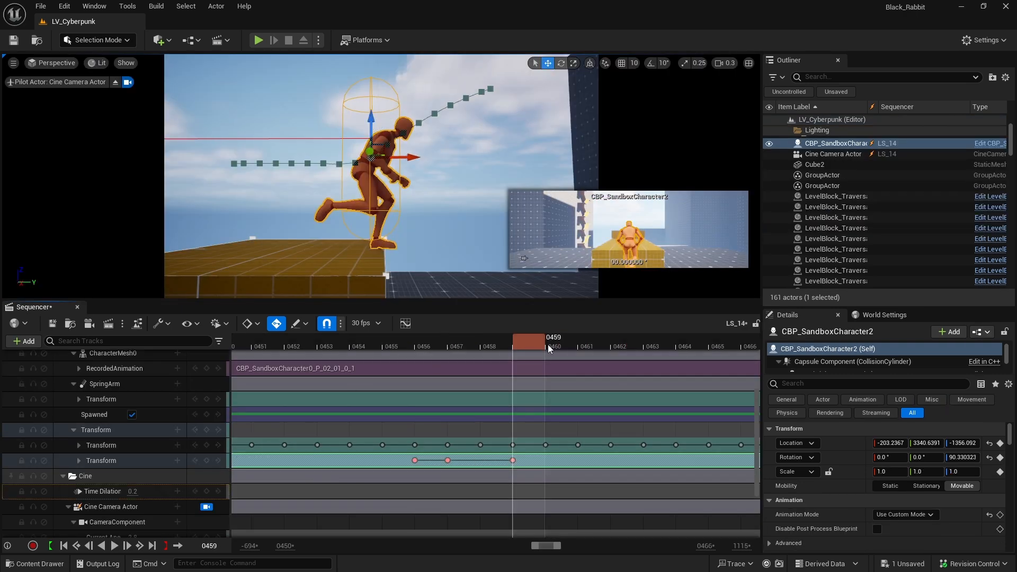
{"action": "left_click_drag", "start_coordinate": [548, 344], "coordinate": [672, 345]}
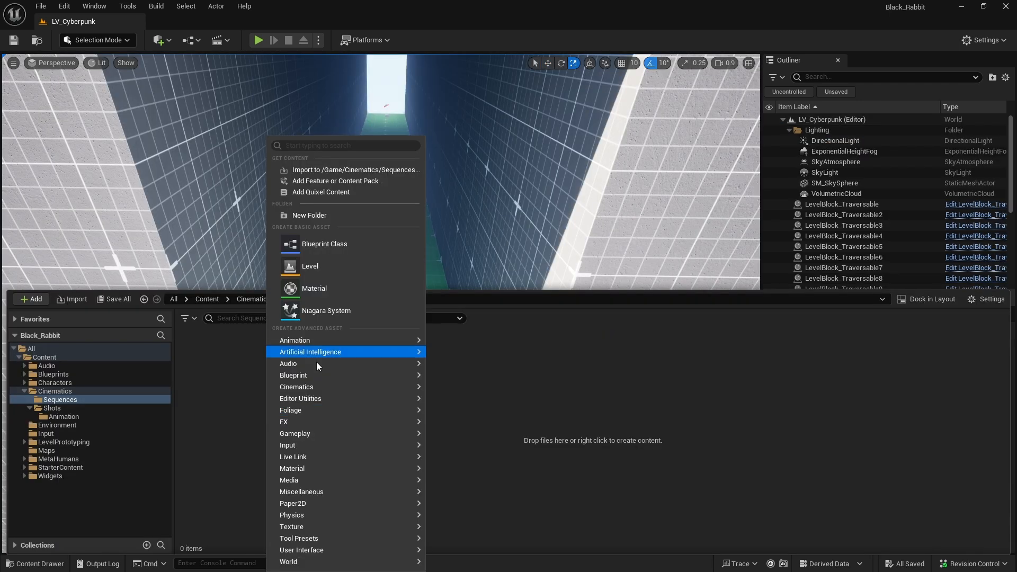
Create a Level Sequence named Master_Seq in the Cinematics/Sequences folder
{"action": "mouse_move", "coordinate": [366, 388]}
{"action": "left_click", "coordinate": [466, 418]}
{"action": "type", "text": "Master_Seq"}
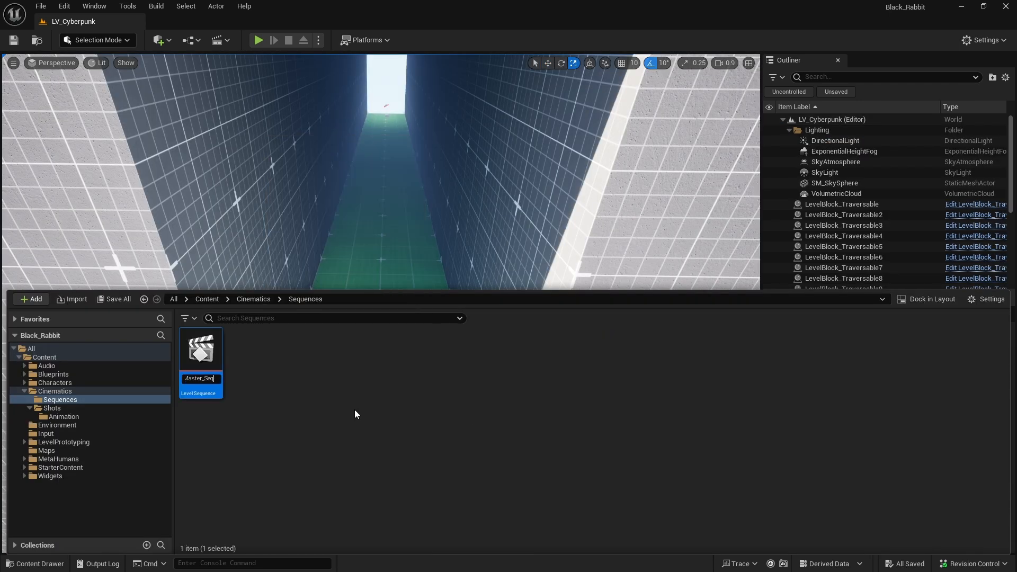
{"action": "key", "text": "Return"}
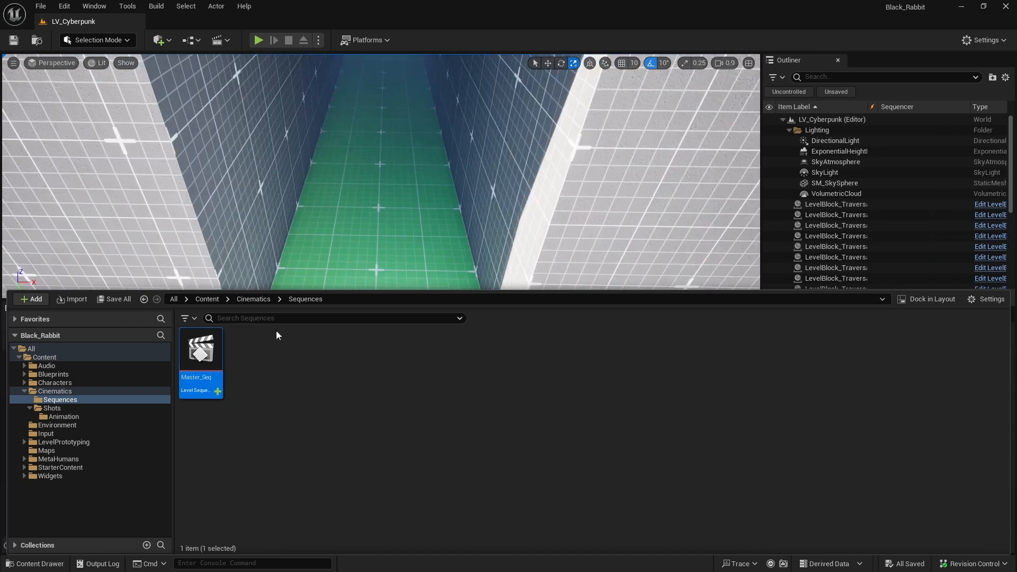
Add a Shots track with the LS_01 shot to Master_Seq and scrub through it
{"action": "left_click", "coordinate": [177, 358]}
{"action": "left_click", "coordinate": [224, 428]}
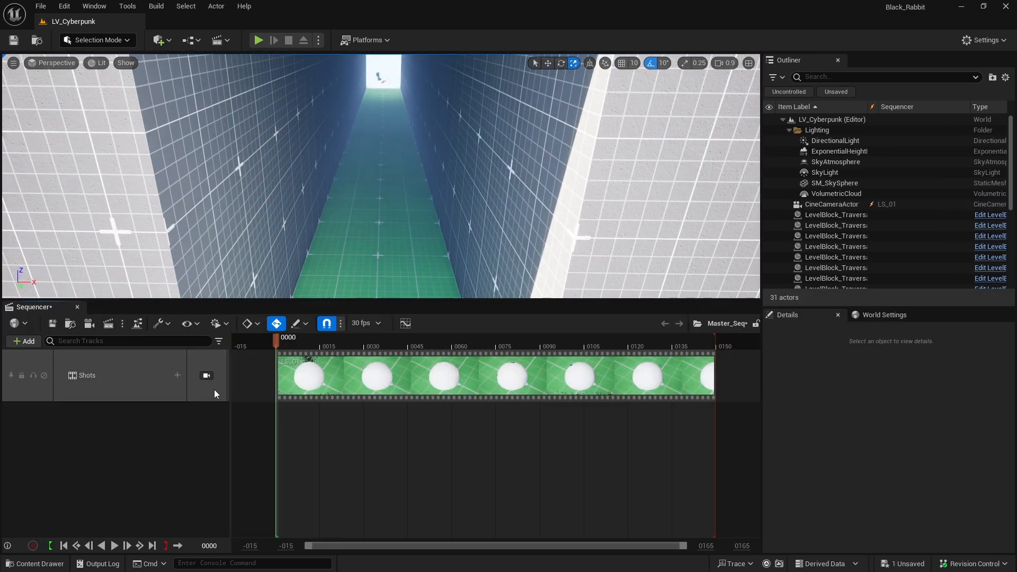
{"action": "scroll", "coordinate": [381, 370], "scroll_direction": "down", "scroll_amount": 12, "text": "ctrl"}
{"action": "left_click_drag", "start_coordinate": [325, 343], "coordinate": [727, 343]}
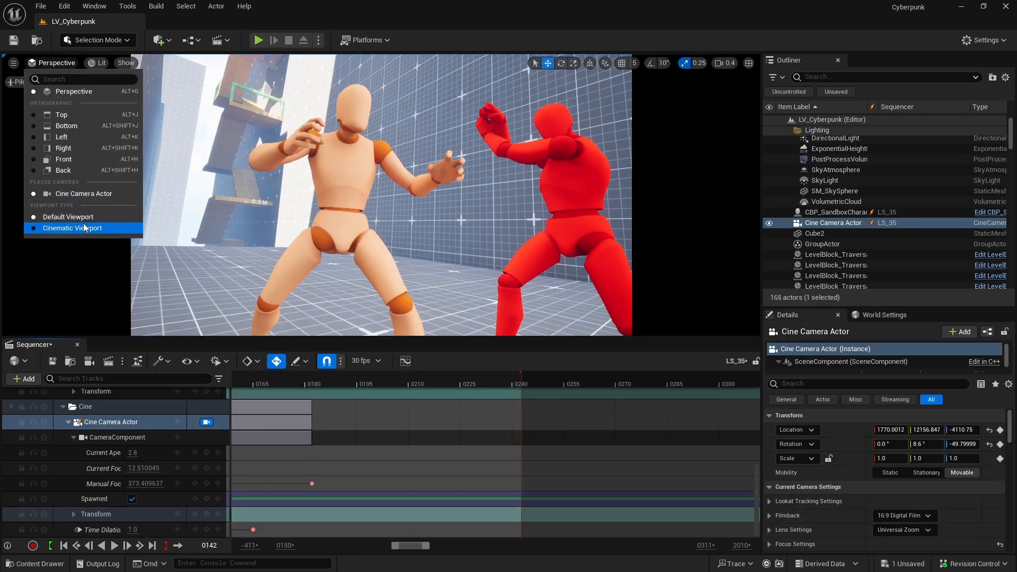
Pilot the Cine Camera Actor in LS_35 at frame 0142 and turn on the Grid (3x3) composition overlay
{"action": "left_click", "coordinate": [84, 228]}
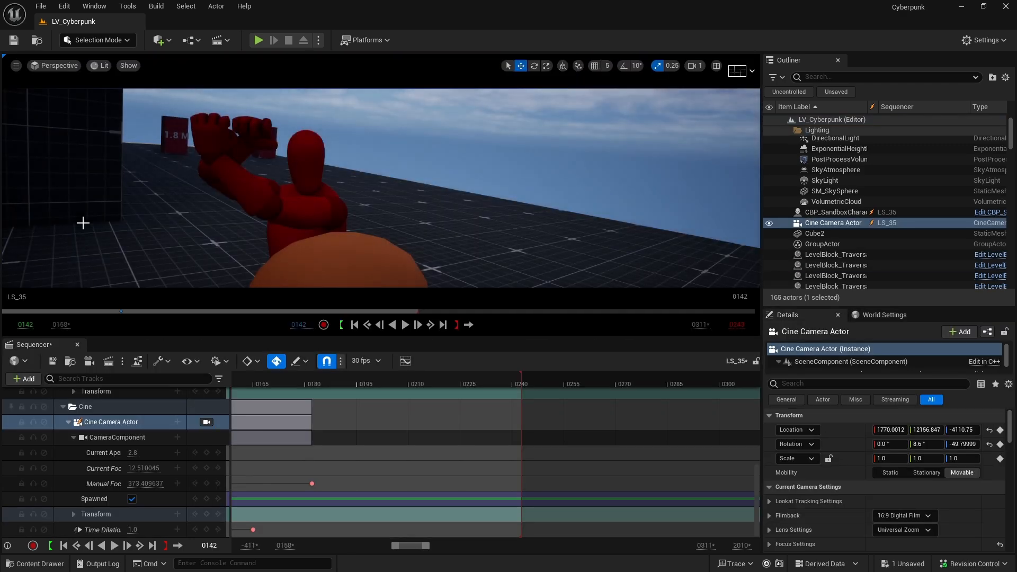
{"action": "scroll", "coordinate": [399, 409], "scroll_direction": "down", "scroll_amount": 4, "text": "ctrl"}
{"action": "left_click", "coordinate": [734, 76]}
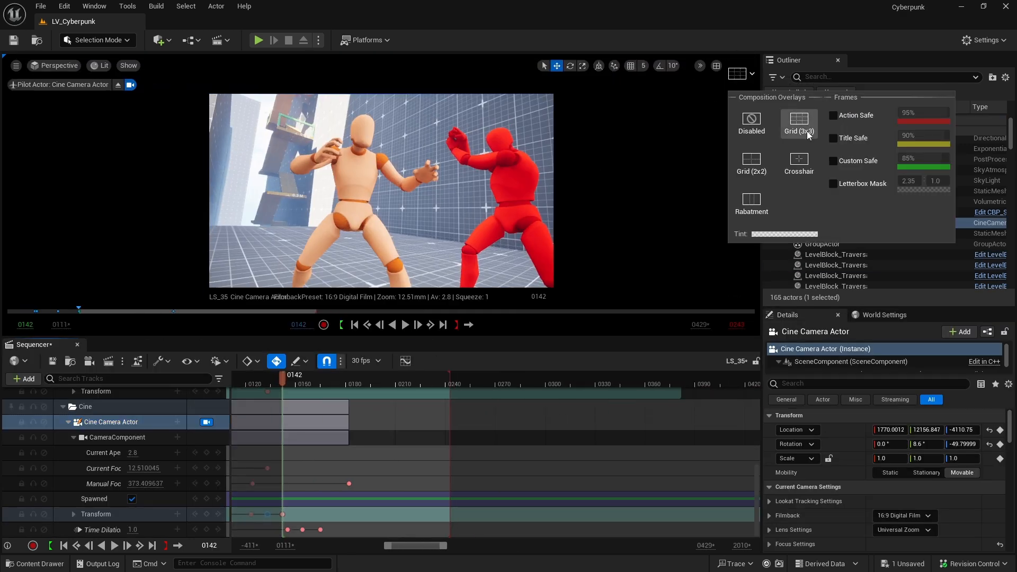
{"action": "scroll", "coordinate": [341, 459], "scroll_direction": "up", "scroll_amount": 8, "text": "ctrl"}
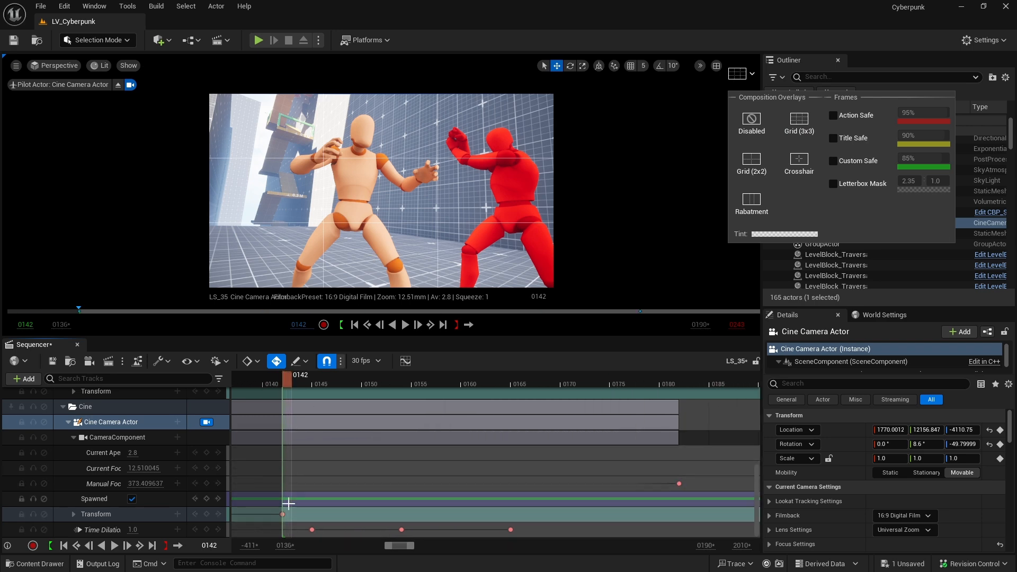
Select the camera's Transform key at frame 0142 and reframe the two fighting characters by moving and rotating the Cine Camera Actor
{"action": "left_click", "coordinate": [282, 514]}
{"action": "right_click_drag", "start_coordinate": [381, 191], "coordinate": [409, 190]}
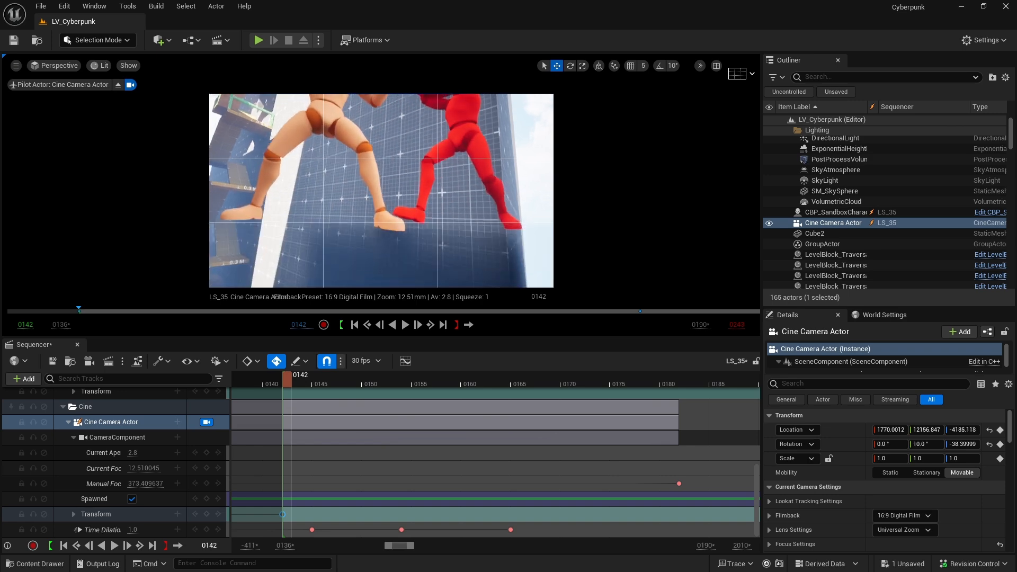
{"action": "right_click_drag", "start_coordinate": [381, 190], "coordinate": [377, 191]}
{"action": "key", "text": "e"}
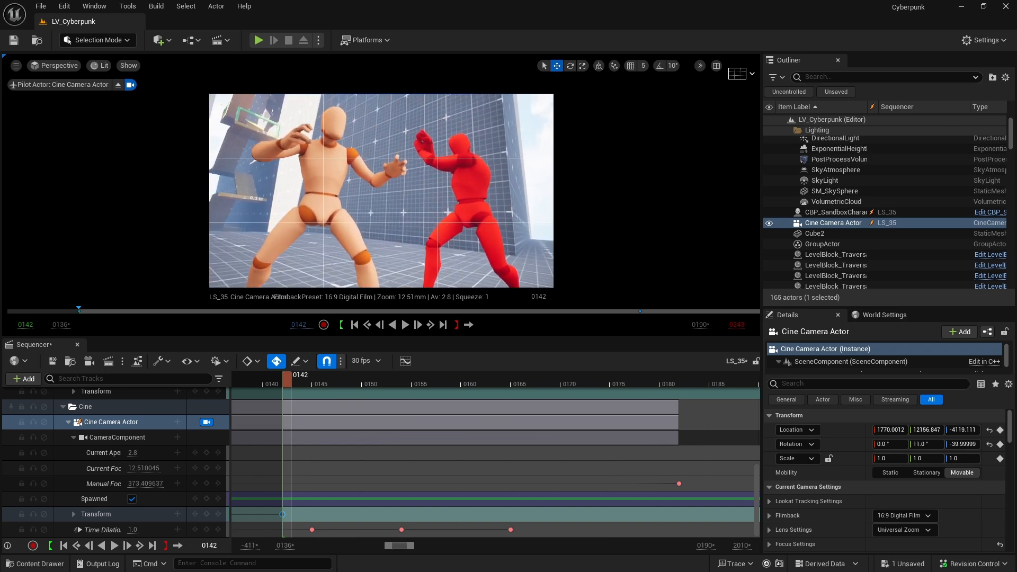
{"action": "mouse_move", "coordinate": [923, 444]}
{"action": "left_mouse_down"}
{"action": "mouse_move", "coordinate": [898, 444]}
{"action": "mouse_move", "coordinate": [922, 444]}
{"action": "left_mouse_up"}
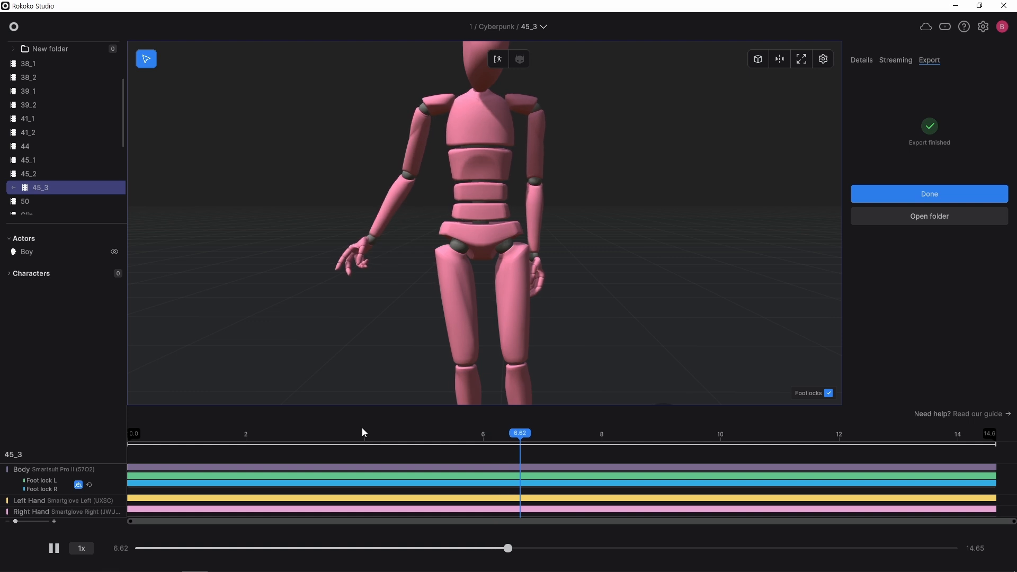
Switch to Rokoko Studio and play back the 45_3 motion capture clip from around the four-second mark
{"action": "left_click", "coordinate": [343, 432]}
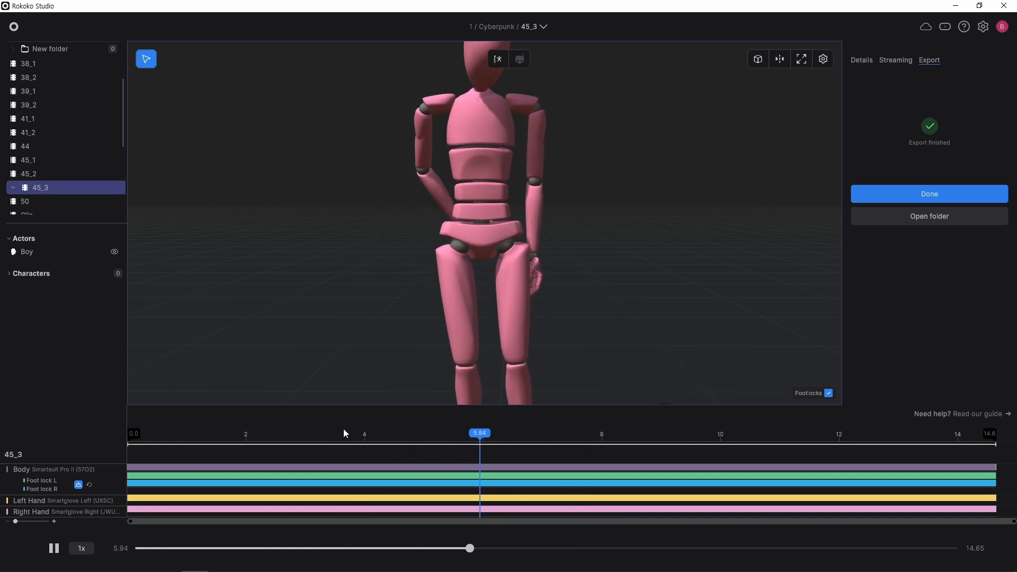
{"action": "key", "text": "space"}
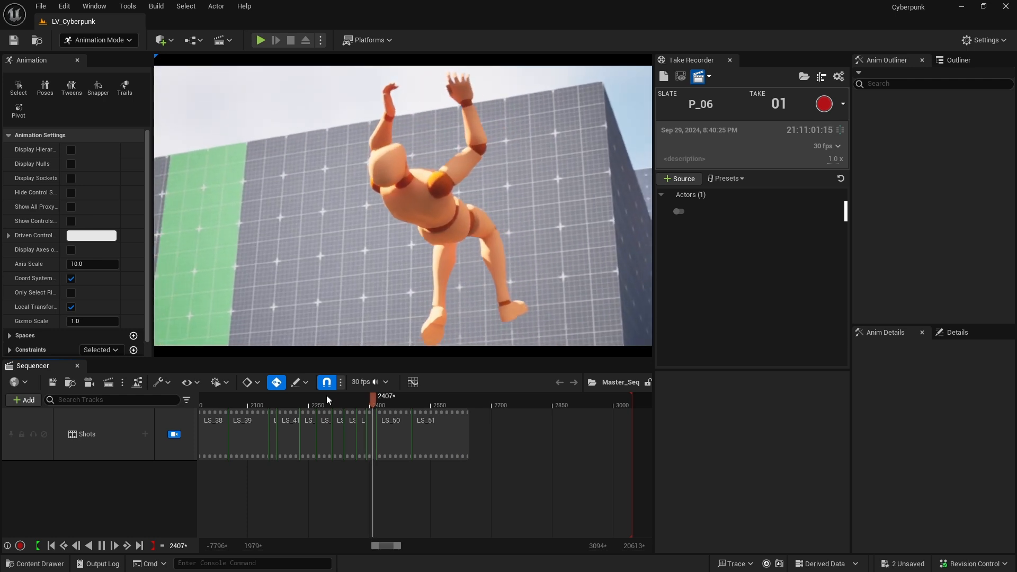
Switch to Unreal Editor and play through the assembled shots in Master_Seq to review the edit
{"action": "scroll", "coordinate": [326, 395], "scroll_direction": "up", "scroll_amount": 5}
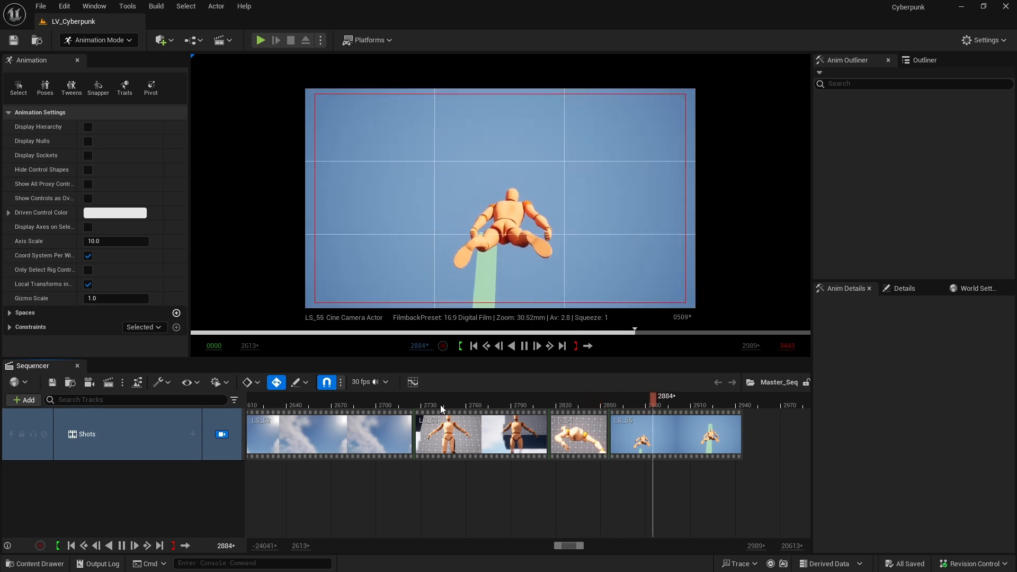
{"action": "scroll", "coordinate": [410, 419], "scroll_direction": "down", "scroll_amount": 10}
{"action": "left_click", "coordinate": [344, 397]}
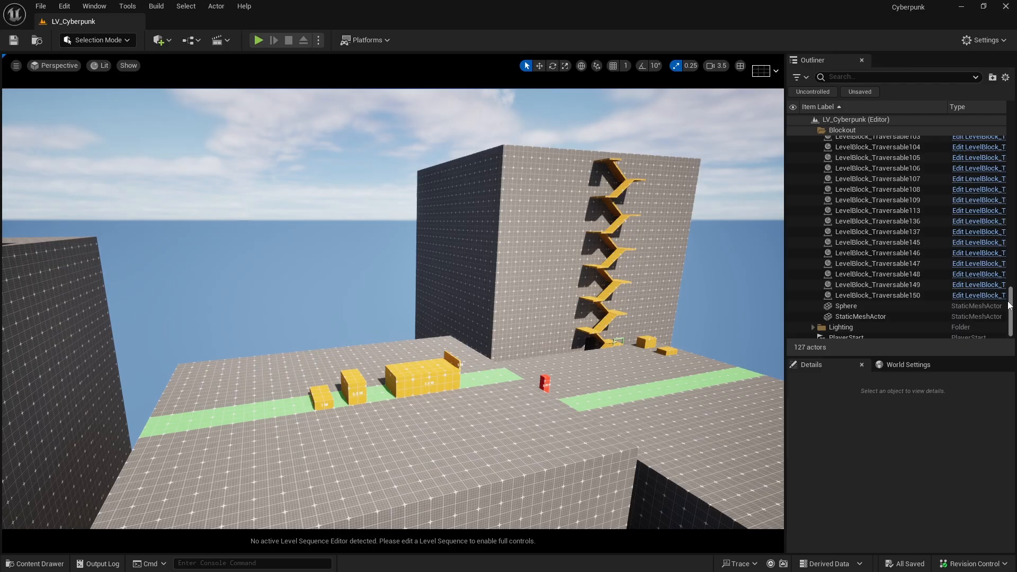
Place the Ultra_Dynamic_Sky blueprint in the level and adjust its settings
{"action": "scroll", "coordinate": [1002, 133], "scroll_direction": "down", "scroll_amount": 3}
{"action": "scroll", "coordinate": [1002, 134], "scroll_direction": "up", "scroll_amount": 3}
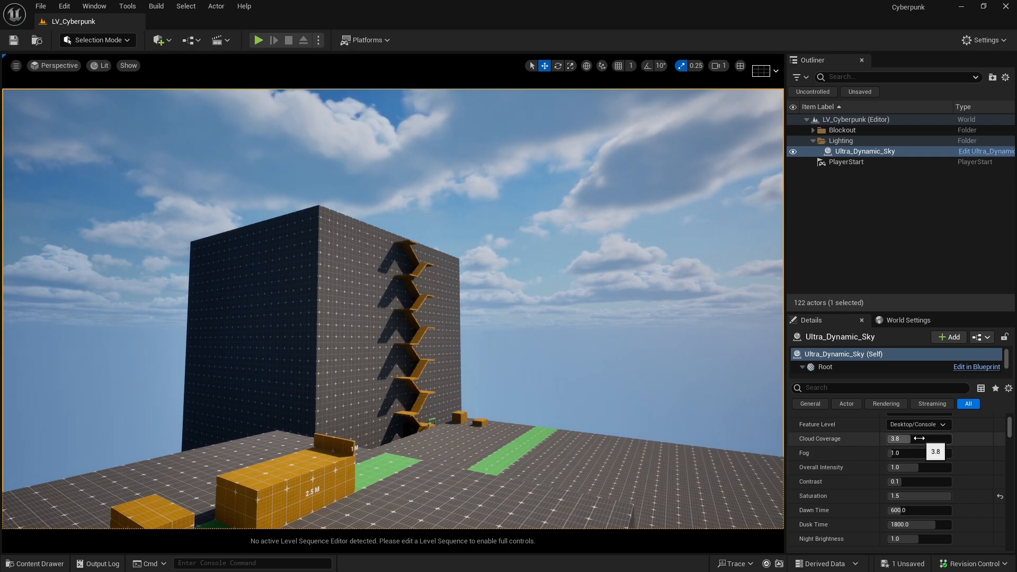
{"action": "left_click_drag", "start_coordinate": [900, 439], "coordinate": [912, 439]}
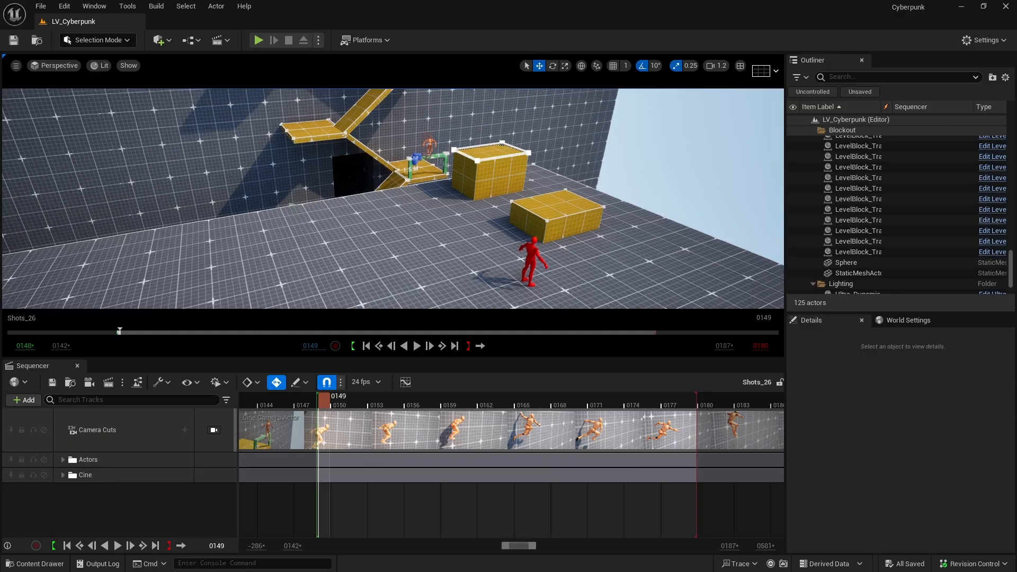
Place the KB3D_CBP_Terraluma_A_Custom building in the Shots_26 scene and position it against the blockout
{"action": "key", "text": "ctrl+space"}
{"action": "left_click_drag", "start_coordinate": [562, 491], "coordinate": [440, 276]}
{"action": "right_click_drag", "start_coordinate": [440, 276], "coordinate": [466, 276]}
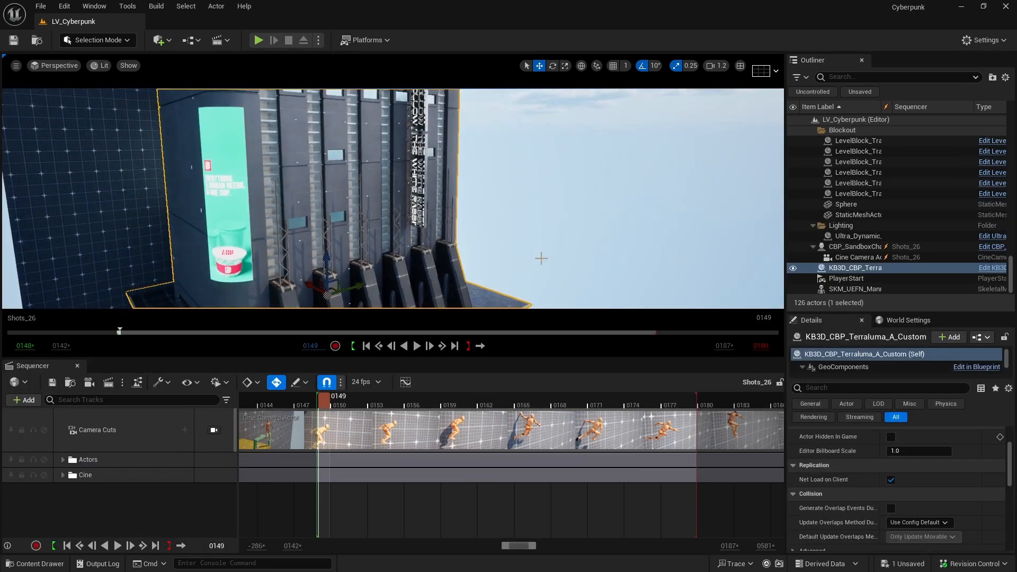
{"action": "left_click", "coordinate": [541, 258]}
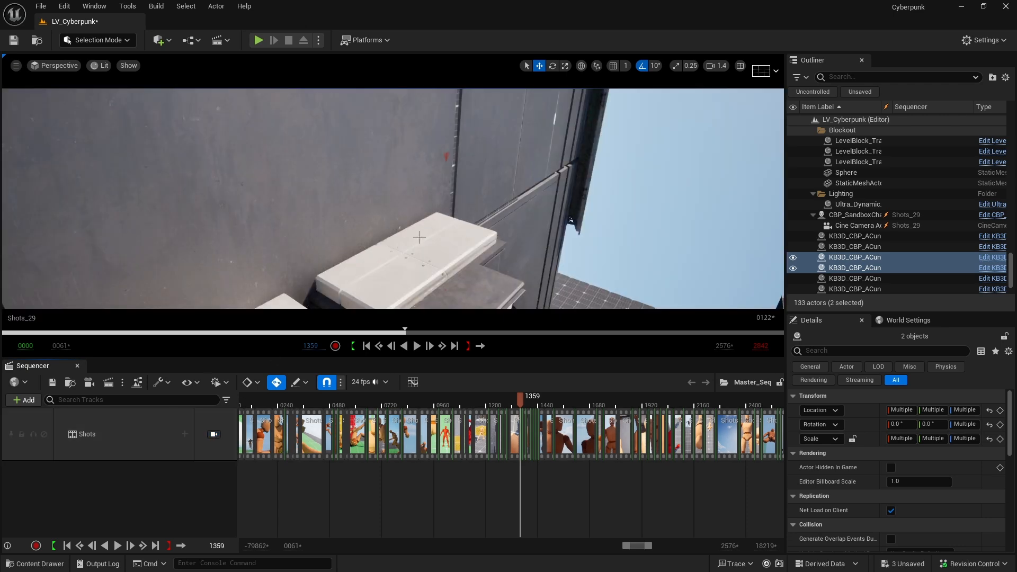
Adjust the selected KB3D_CBP_ACunit props around the Shots_29 area and select the Terraluma building
{"action": "key", "text": "s"}
{"action": "scroll", "coordinate": [419, 238], "scroll_direction": "up", "scroll_amount": 1}
{"action": "mouse_move", "coordinate": [419, 237]}
{"action": "right_mouse_down"}
{"action": "mouse_move", "coordinate": [466, 249]}
{"action": "mouse_move", "coordinate": [424, 233]}
{"action": "right_mouse_up"}
{"action": "left_click", "coordinate": [454, 233]}
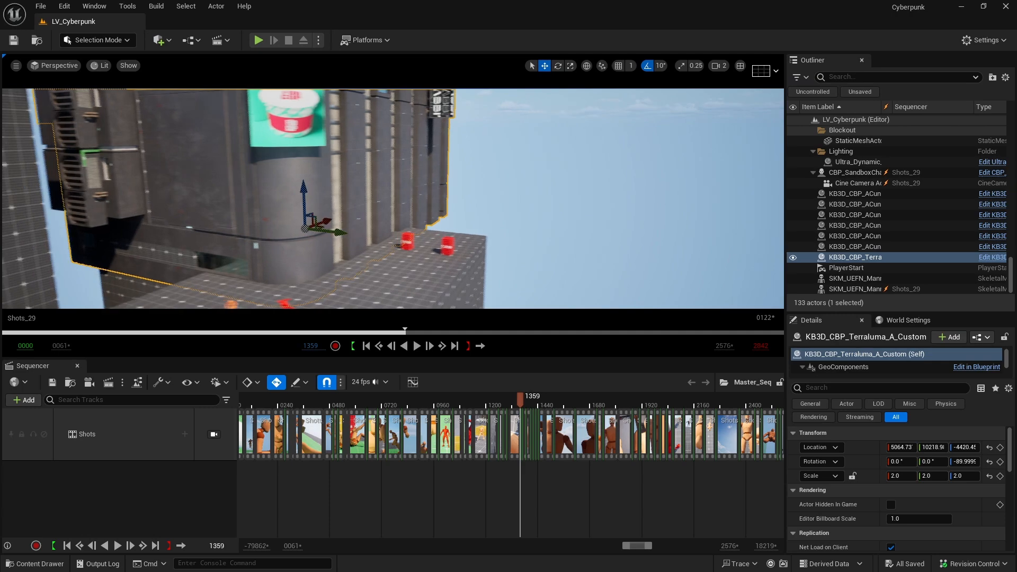
{"action": "left_click", "coordinate": [450, 277]}
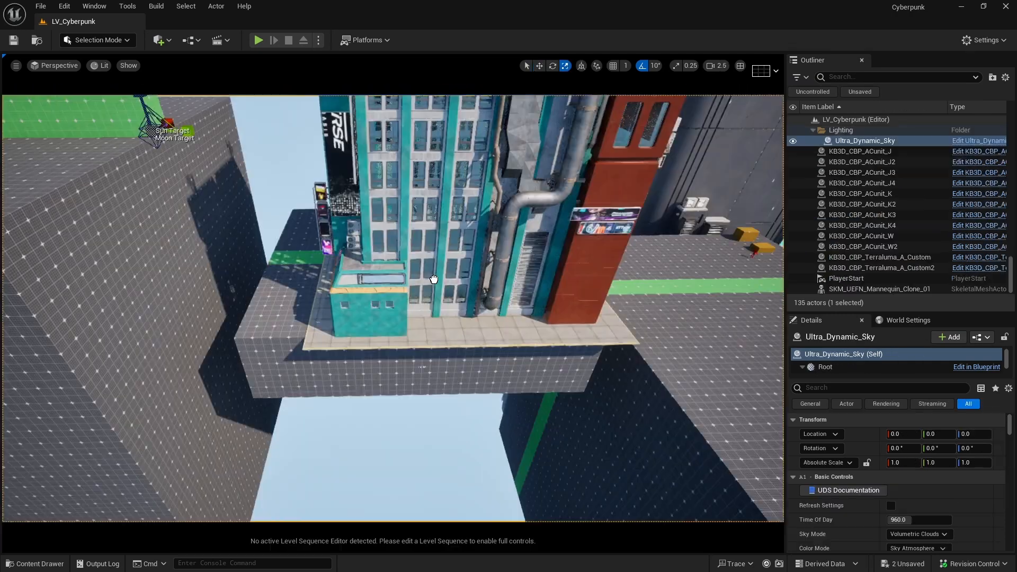
Lower the KB3D_CBP_Residential_H building into the blockout platform and position KB3D_CBP_UtilityDevice_J on its rooftop
{"action": "key", "text": "s"}
{"action": "right_click_drag", "start_coordinate": [465, 293], "coordinate": [417, 360]}
{"action": "key", "text": "w"}
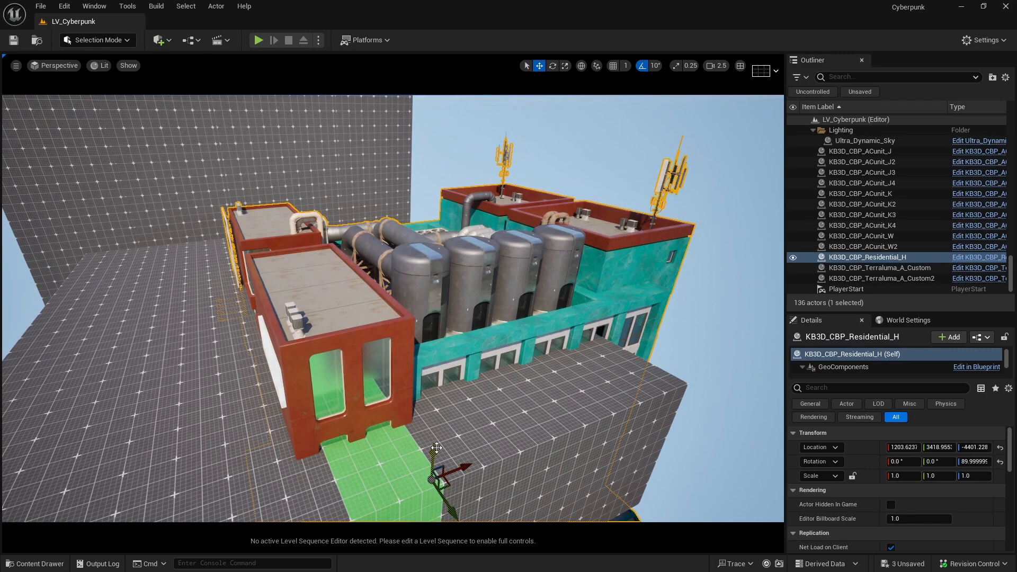
{"action": "left_click_drag", "start_coordinate": [436, 447], "coordinate": [435, 484]}
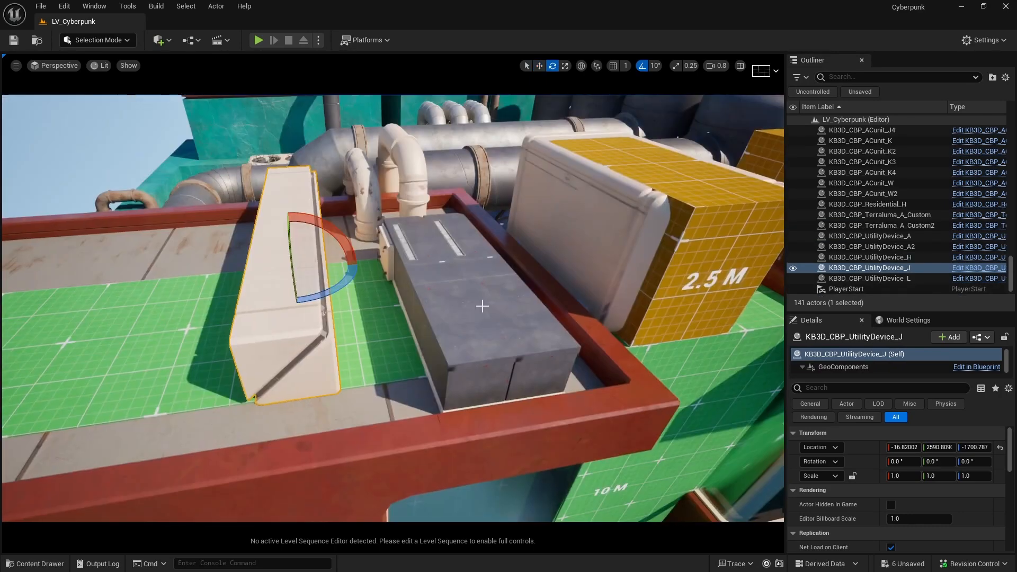
{"action": "left_click_drag", "start_coordinate": [349, 286], "coordinate": [295, 319]}
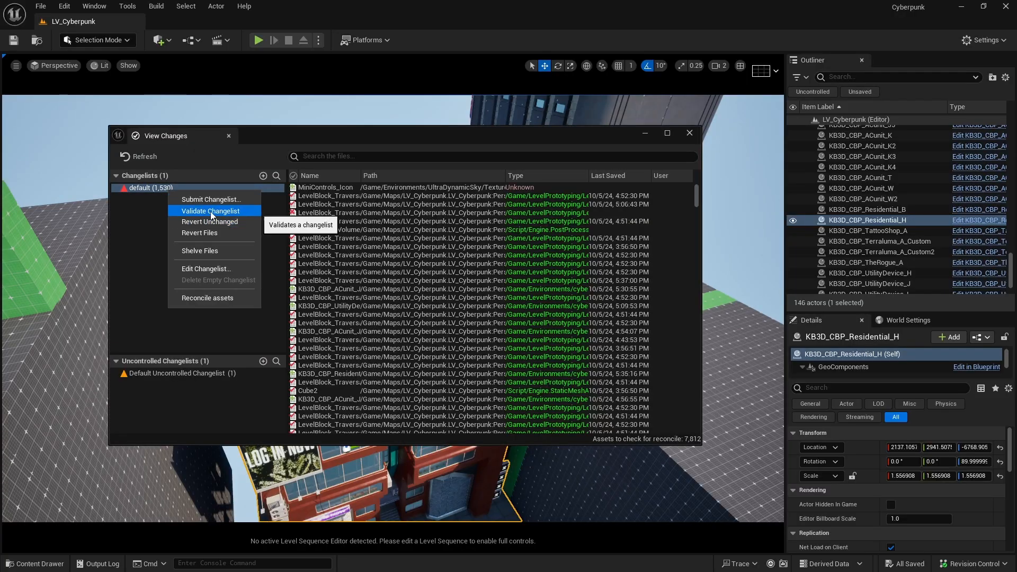
Move the KB3D_CBP_Ethereal_A26 tower sideways across the skyline behind the running character
{"action": "left_click", "coordinate": [212, 212]}
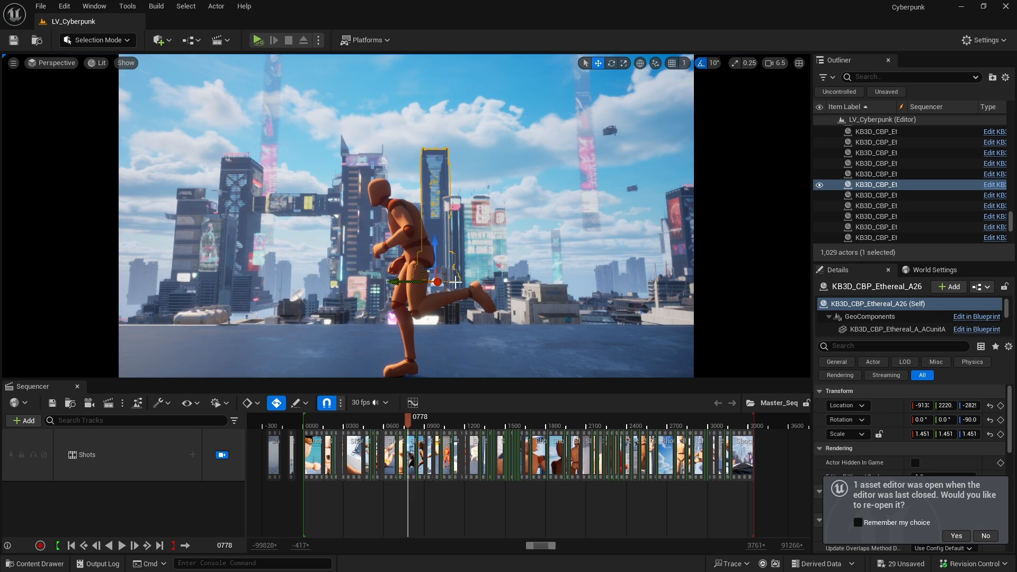
{"action": "left_click_drag", "start_coordinate": [404, 282], "coordinate": [221, 276]}
Enlarge the KB3D_CBP_Xmedia_A_HologramA to a scale of about 14.21 and raise it among the background towers
{"action": "left_click", "coordinate": [359, 259]}
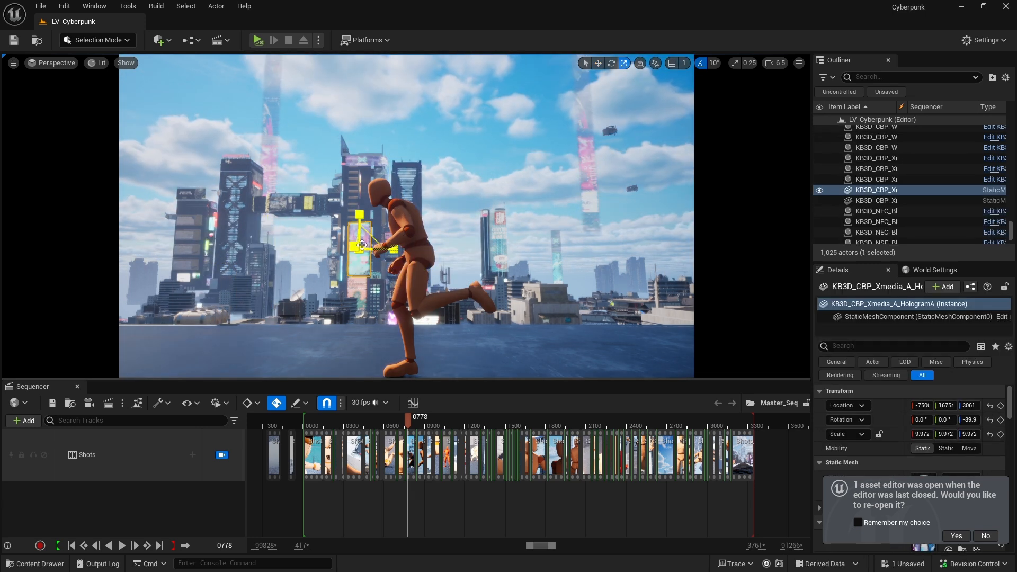
{"action": "left_click", "coordinate": [222, 455]}
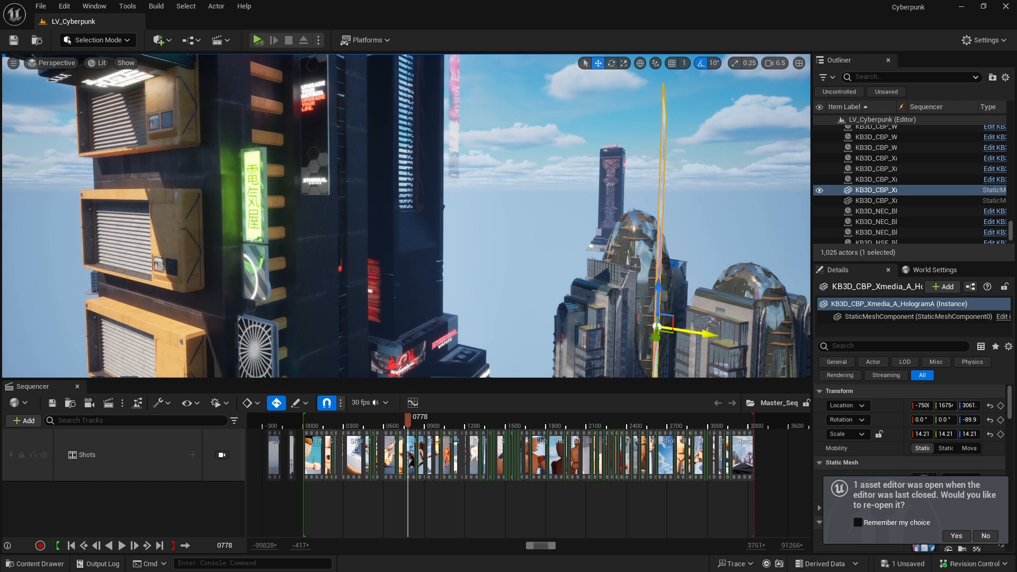
{"action": "left_click", "coordinate": [222, 455]}
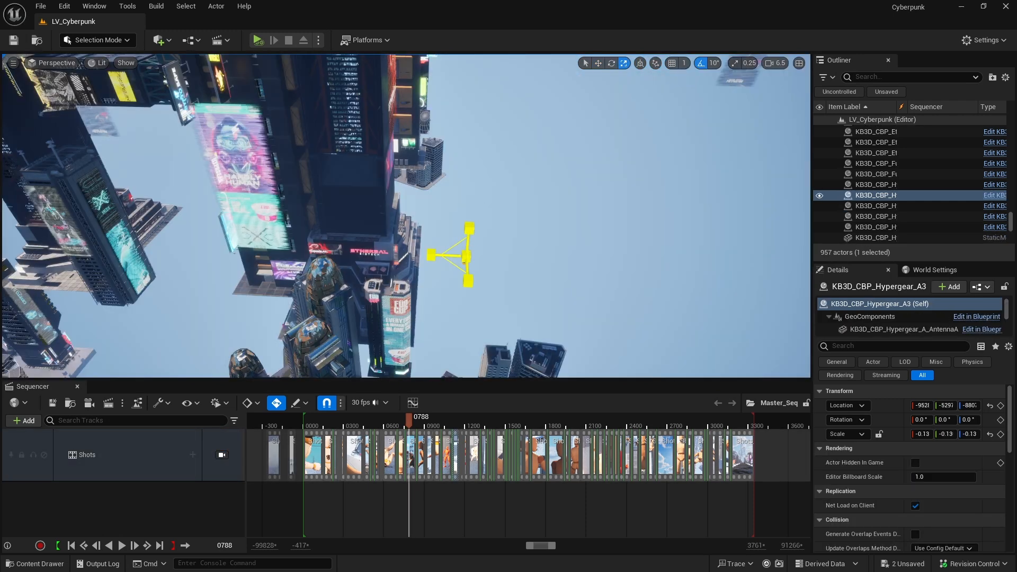
Position the KB3D_CBP_Hypergear_A3 building in the skyline behind the character and scale it to about 5.303
{"action": "left_click_drag", "start_coordinate": [468, 255], "coordinate": [485, 240]}
{"action": "key", "text": "w"}
{"action": "left_click", "coordinate": [222, 454]}
{"action": "left_click_drag", "start_coordinate": [444, 309], "coordinate": [468, 295]}
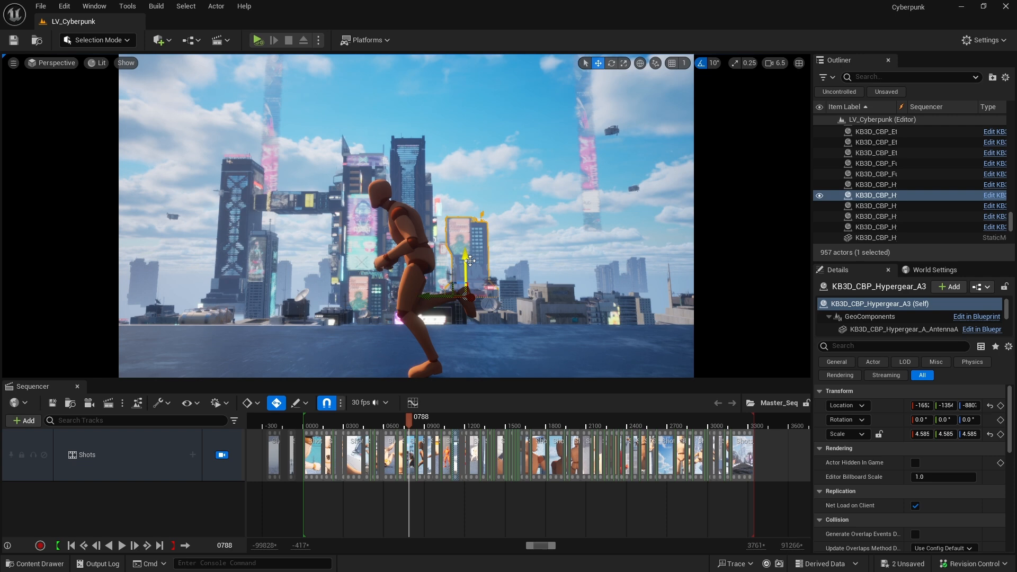
{"action": "key", "text": "r"}
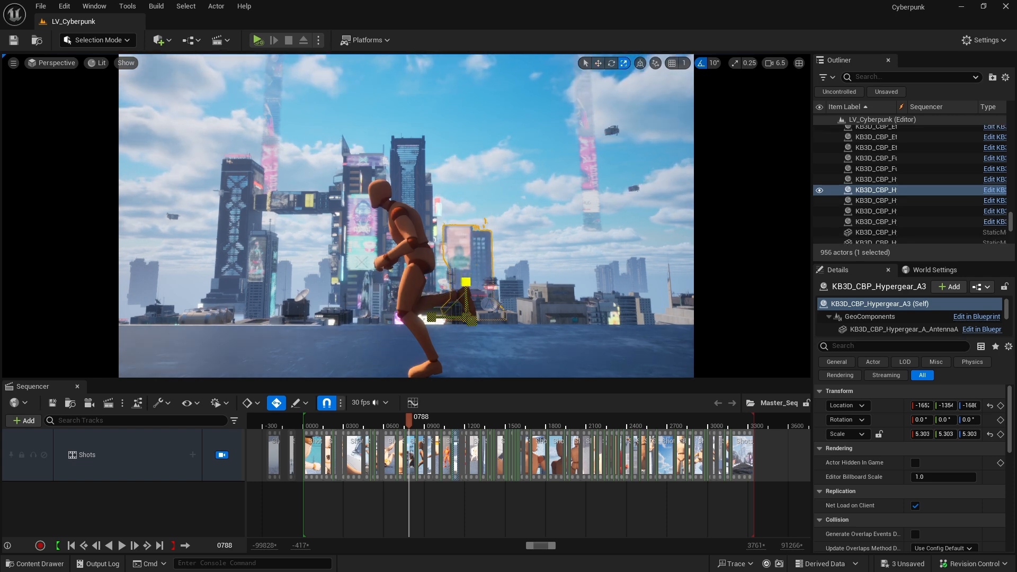
Switch the viewport to Wireframe and move the KB3D_CBP_Augmnt_A_HologramB column outward along the skyline
{"action": "left_click", "coordinate": [97, 62]}
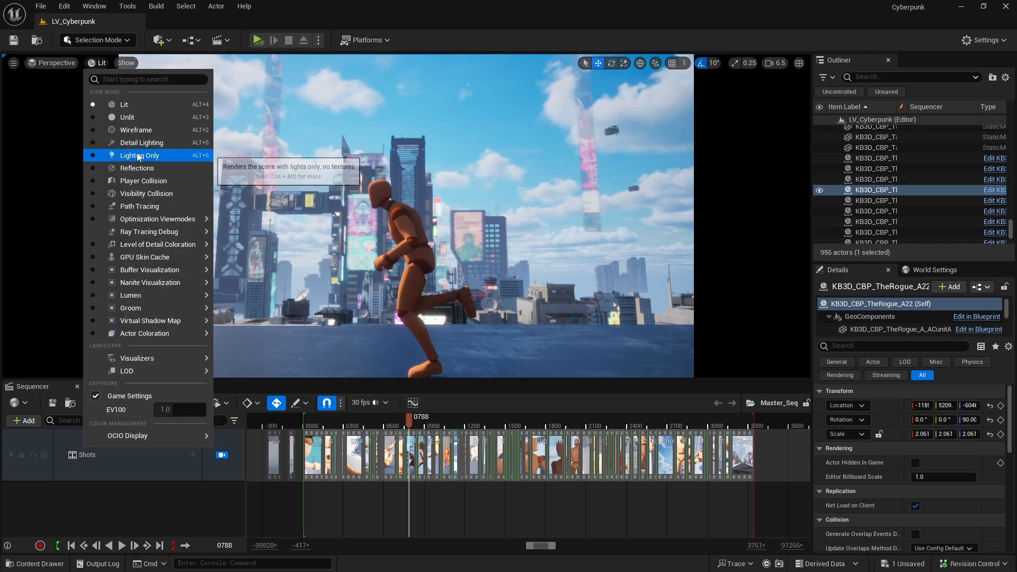
{"action": "left_click", "coordinate": [117, 118]}
{"action": "left_click_drag", "start_coordinate": [239, 145], "coordinate": [157, 147]}
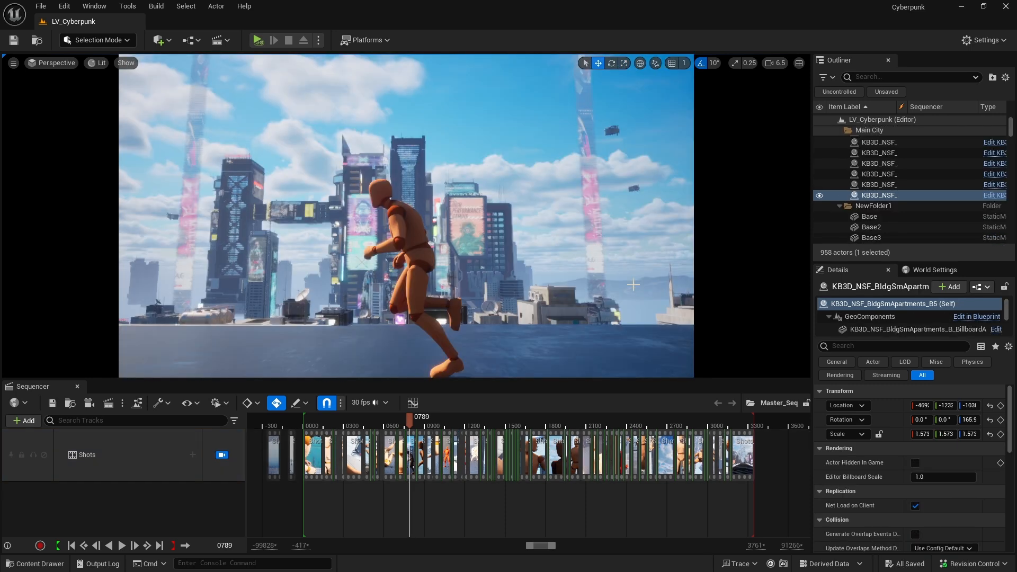
Duplicate the pr_background_mountain_a_1_summer mesh and reposition the copy along the horizon, checking it through the shot camera
{"action": "left_click", "coordinate": [227, 451]}
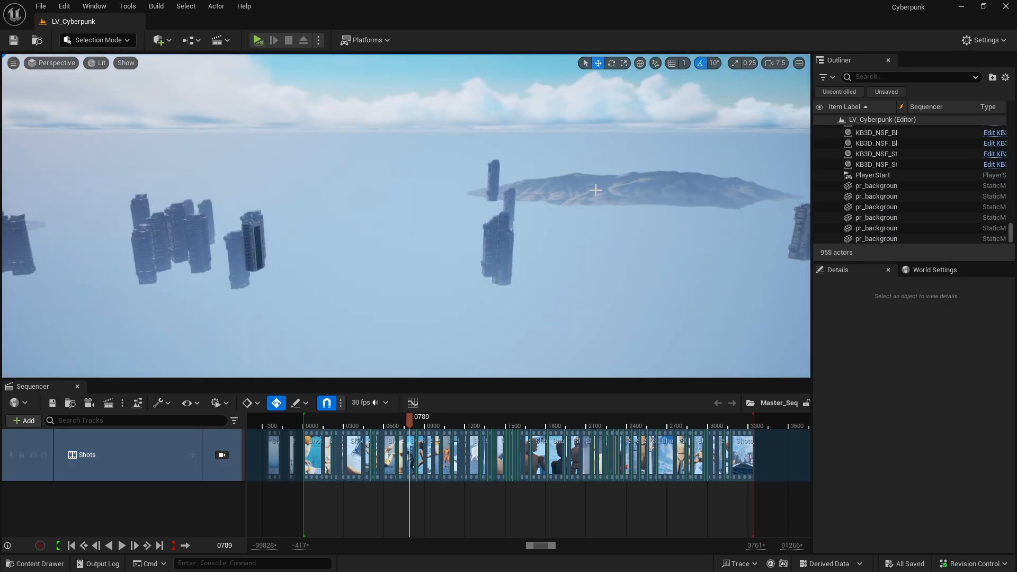
{"action": "left_click", "coordinate": [596, 189]}
{"action": "left_click_drag", "start_coordinate": [662, 199], "coordinate": [581, 173], "text": "alt"}
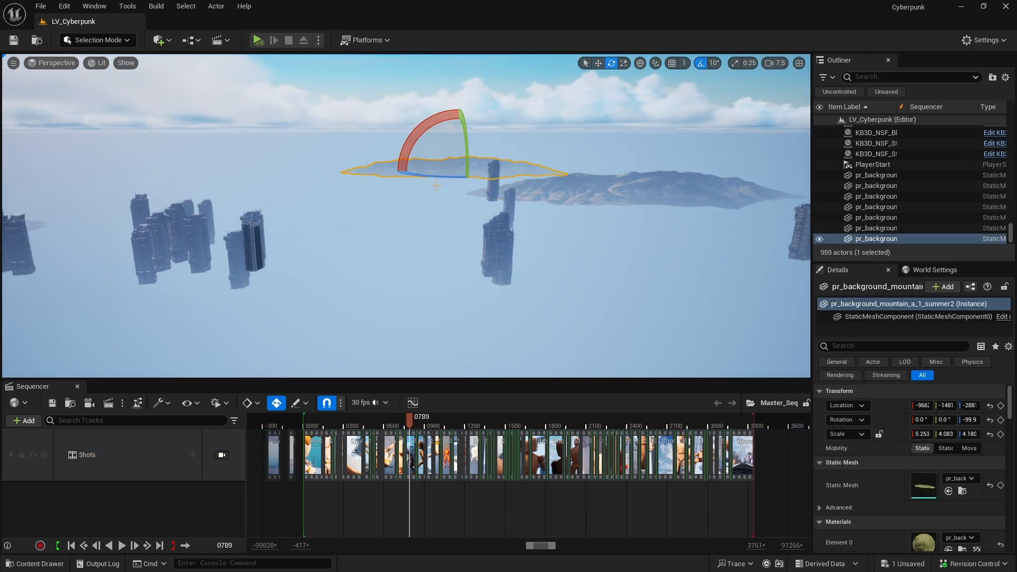
{"action": "left_click", "coordinate": [222, 455]}
{"action": "key", "text": "w"}
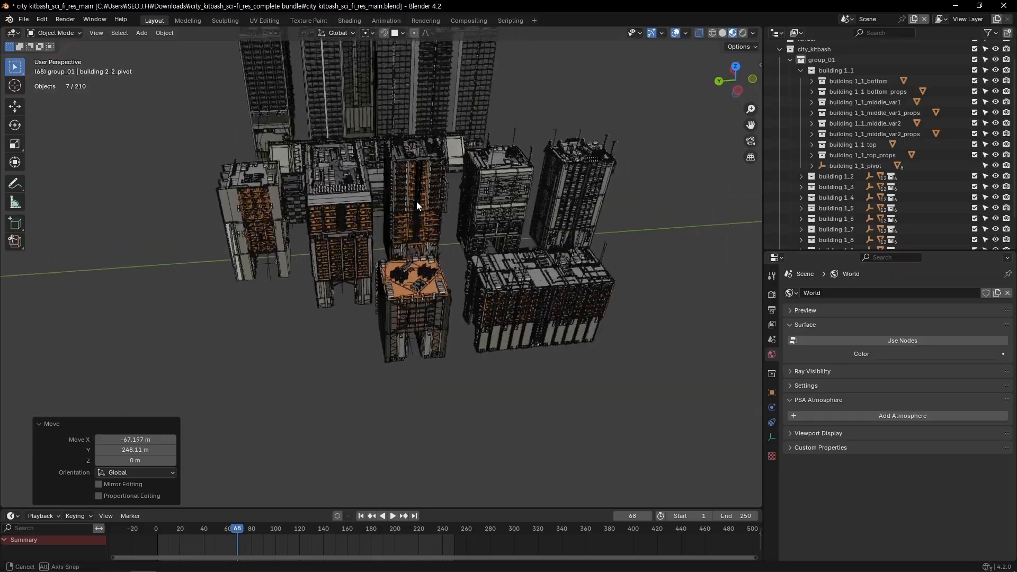
In Blender, snap the building 2_11 pivot from the sci-fi residential kitbash to the 3D cursor
{"action": "middle_click_drag", "start_coordinate": [417, 201], "coordinate": [424, 395]}
{"action": "left_click", "coordinate": [418, 358]}
{"action": "key", "text": "shift+s"}
{"action": "left_click", "coordinate": [411, 201]}
{"action": "middle_click_drag", "start_coordinate": [411, 201], "coordinate": [398, 345]}
{"action": "middle_click_drag", "start_coordinate": [269, 350], "coordinate": [446, 340], "text": "shift"}
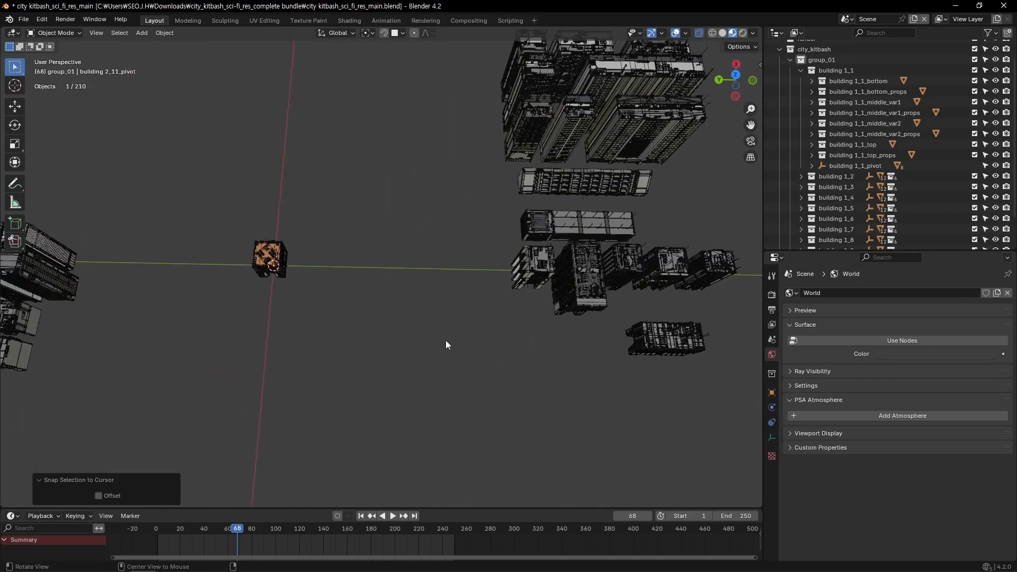
Select all parts of the building at the world origin from the top view and bring up the available export formats
{"action": "middle_click_drag", "start_coordinate": [288, 303], "coordinate": [396, 329], "text": "alt"}
{"action": "scroll", "coordinate": [424, 339], "scroll_direction": "up", "scroll_amount": 3}
{"action": "left_click_drag", "start_coordinate": [488, 361], "coordinate": [365, 228]}
{"action": "key", "text": "F4"}
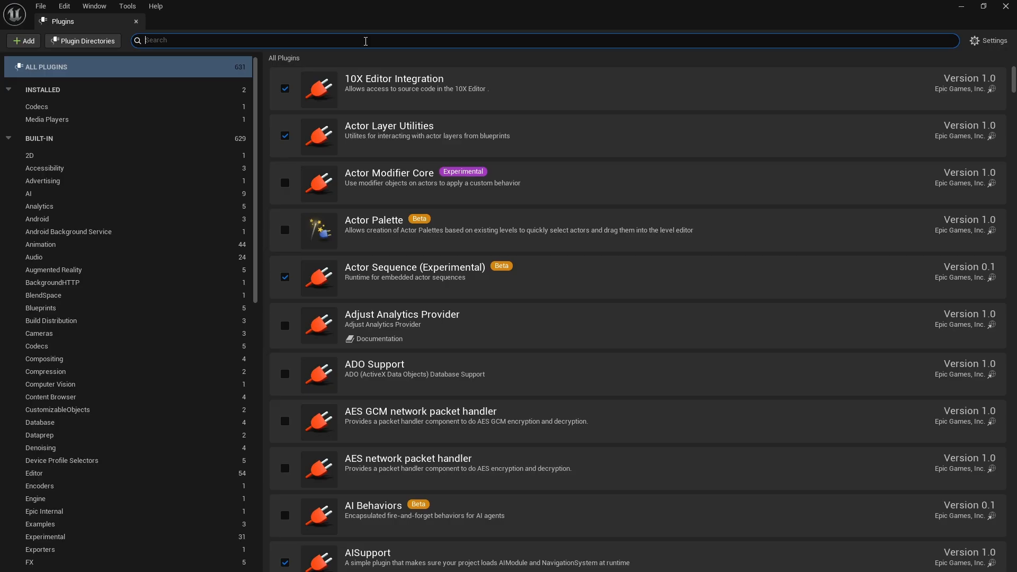
Switch to Unreal Engine, find the USD Importer plugin and enable it, accepting the beta notice
{"action": "left_click", "coordinate": [365, 41]}
{"action": "type", "text": "usd"}
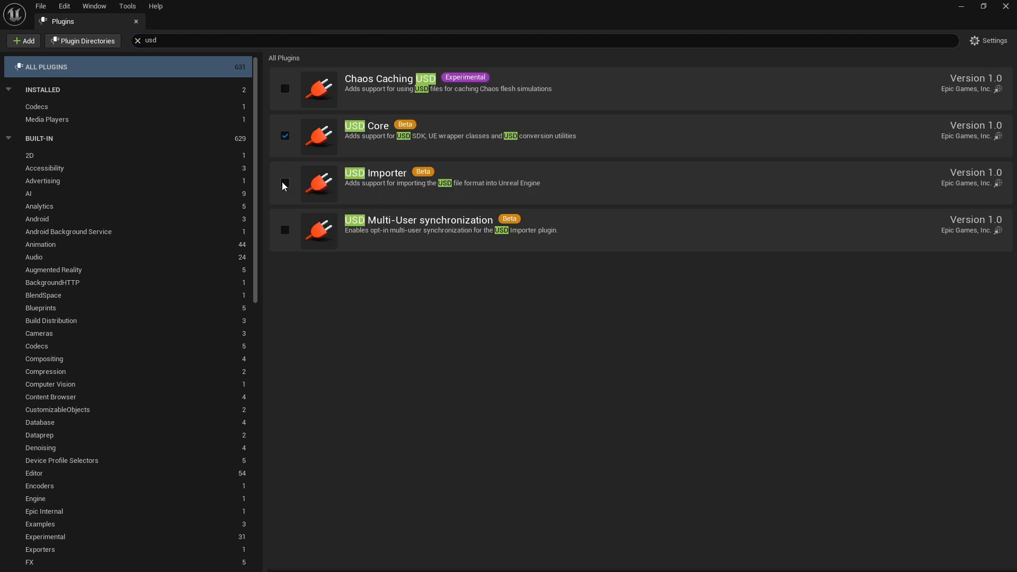
{"action": "left_click", "coordinate": [285, 183]}
{"action": "left_click", "coordinate": [589, 320]}
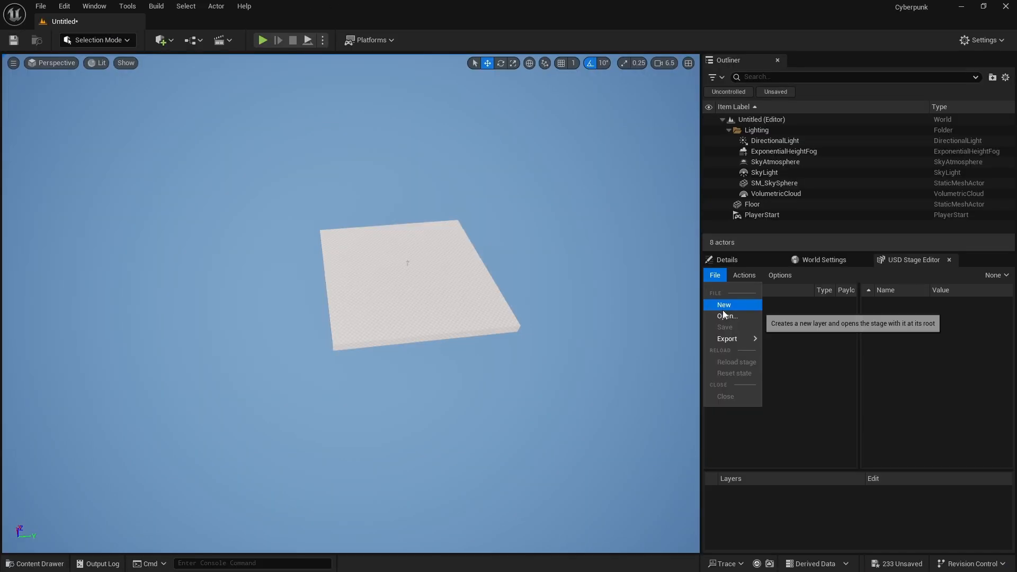
Open the 02 building file in the USD Stage Editor and import its stage into the Environments/USD content folder with the default options
{"action": "left_click", "coordinate": [723, 315]}
{"action": "double_click", "coordinate": [479, 247]}
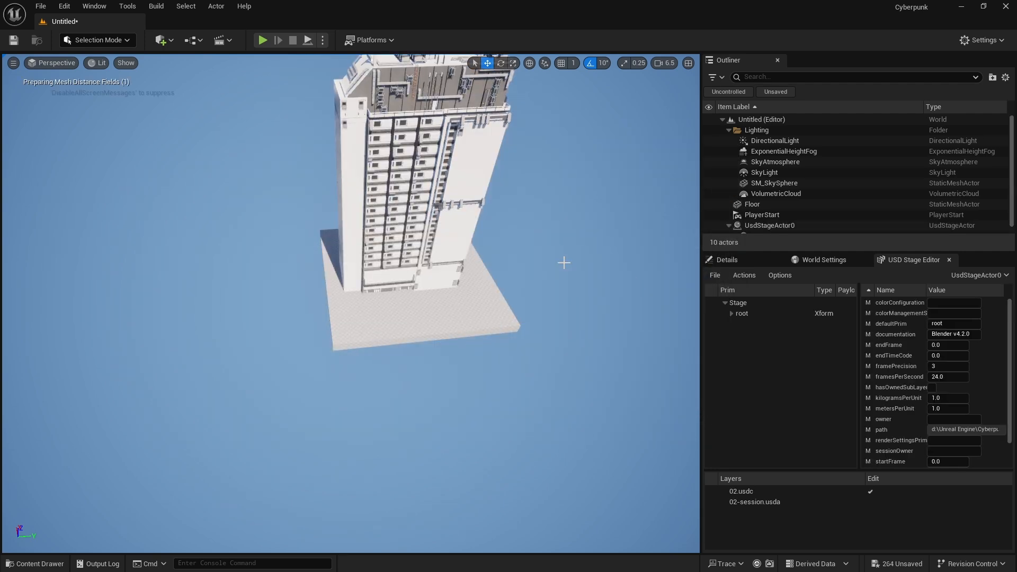
{"action": "right_click_drag", "start_coordinate": [564, 263], "coordinate": [564, 263]}
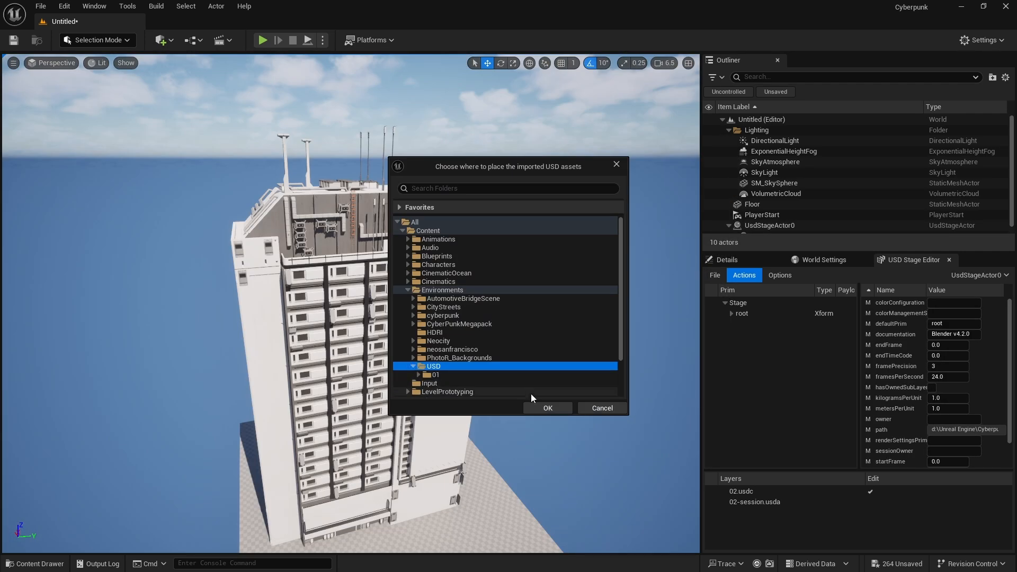
{"action": "left_click", "coordinate": [533, 407]}
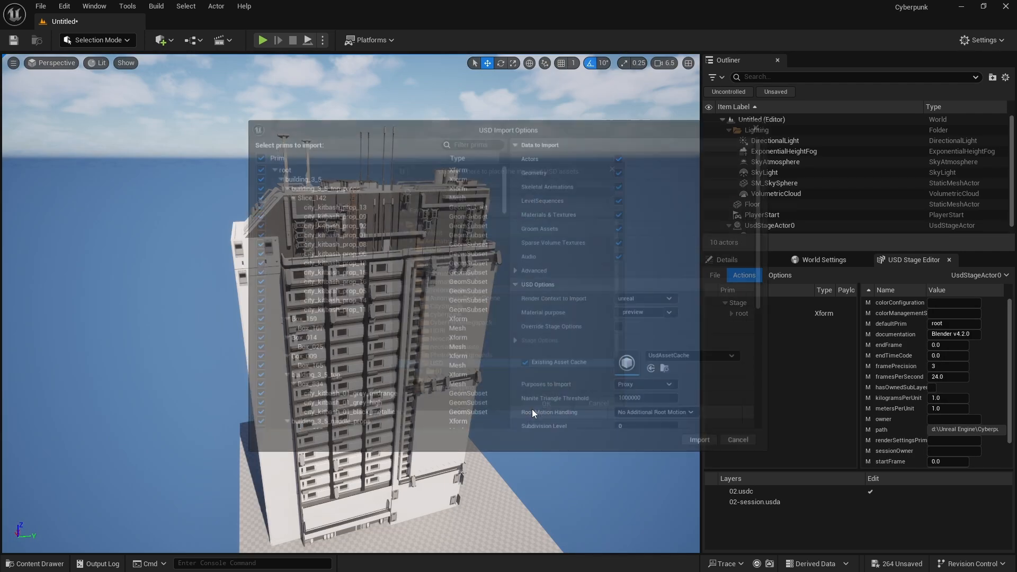
{"action": "left_click", "coordinate": [705, 444]}
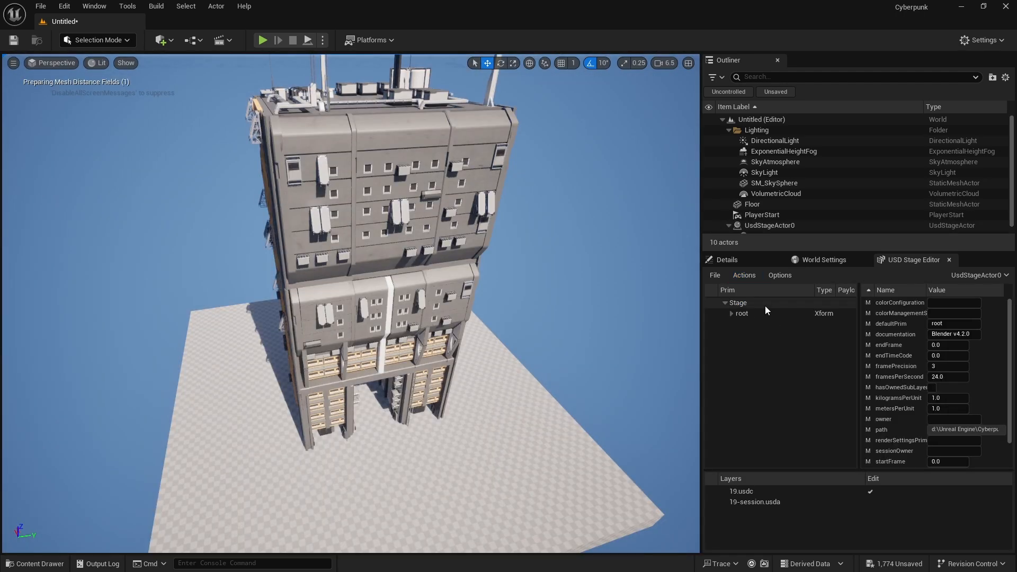
{"action": "left_click", "coordinate": [744, 275]}
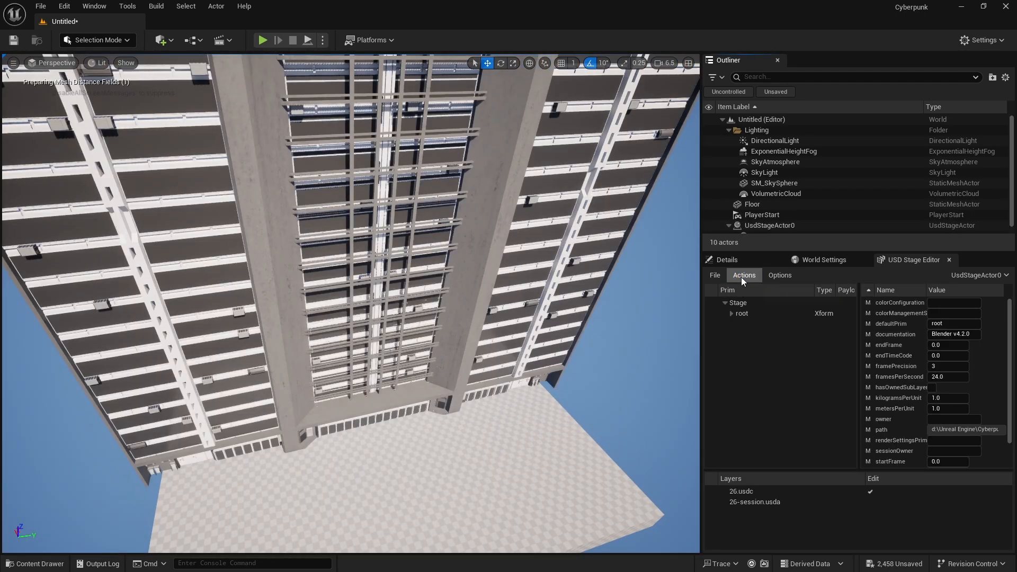
{"action": "left_click", "coordinate": [743, 276]}
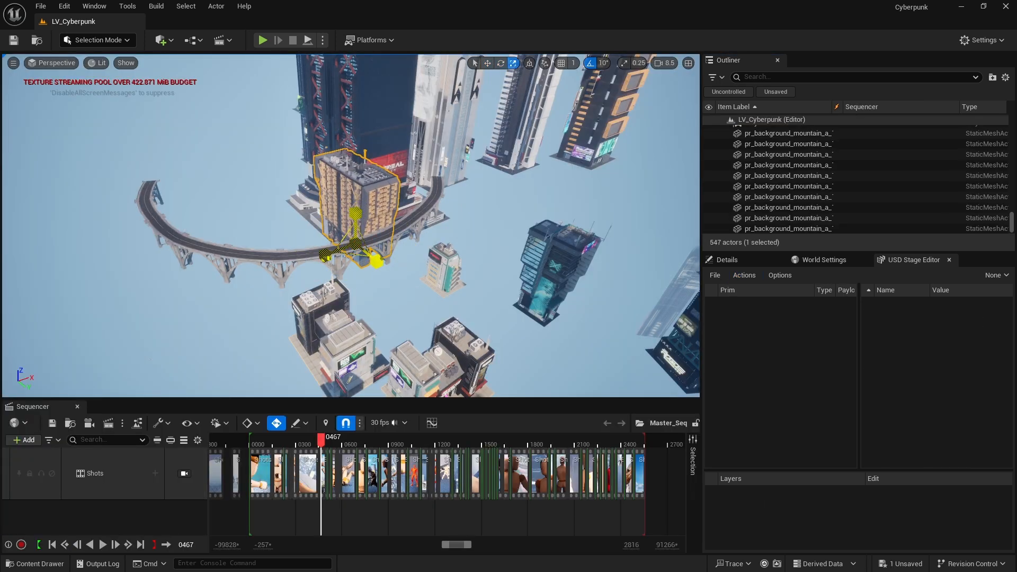
Scale up the orange-panelled building beside the curved highway, and rotate and reposition the SM_root18 building near it
{"action": "left_click_drag", "start_coordinate": [365, 207], "coordinate": [359, 154]}
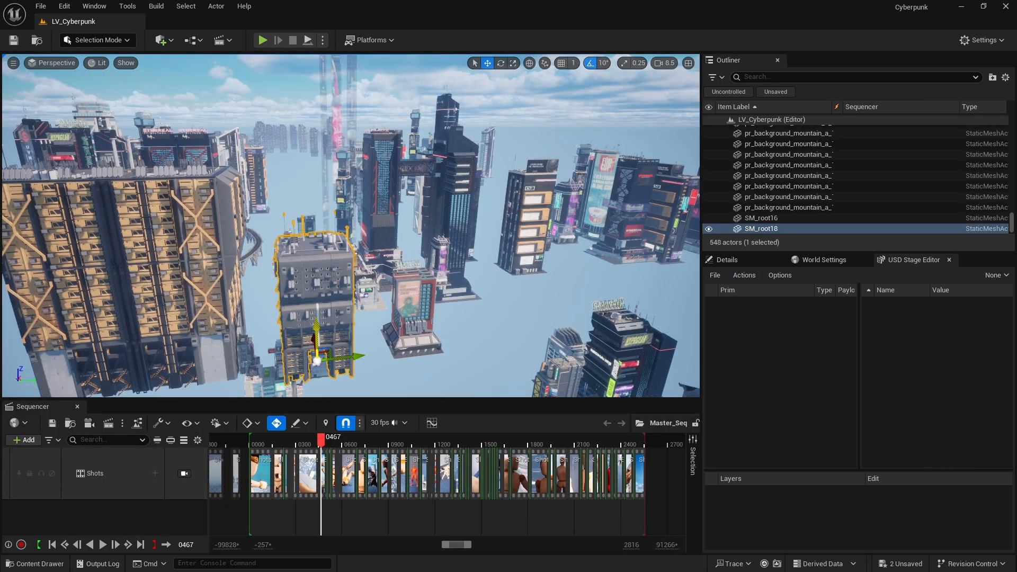
{"action": "left_click_drag", "start_coordinate": [316, 329], "coordinate": [316, 327]}
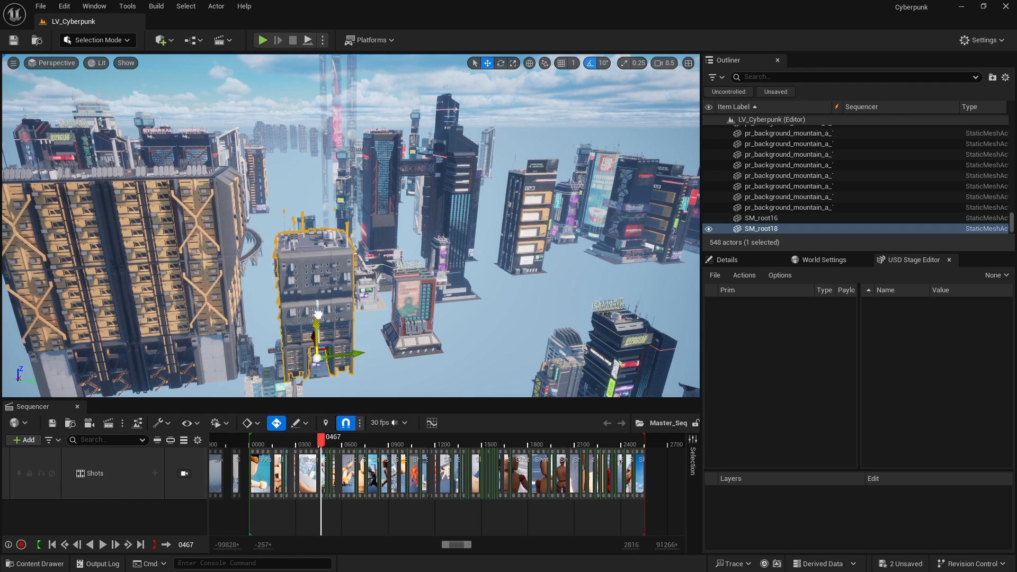
{"action": "key", "text": "e"}
{"action": "left_click_drag", "start_coordinate": [289, 390], "coordinate": [253, 371]}
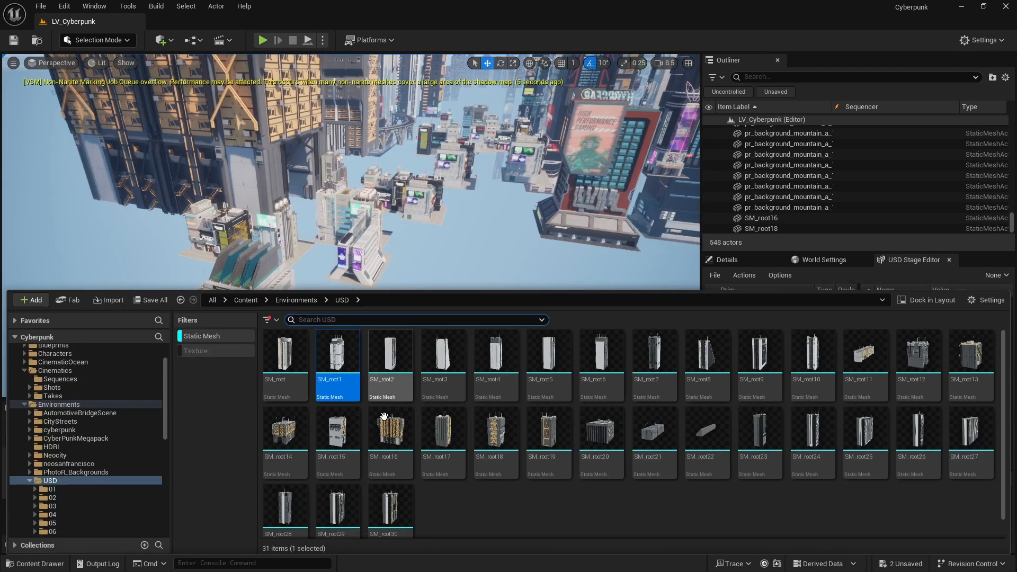
{"action": "left_click", "coordinate": [285, 365]}
{"action": "left_click_drag", "start_coordinate": [285, 366], "coordinate": [542, 284]}
Move the SM_root11 building into the gap among the small blocks below the large orange-panelled tower
{"action": "key", "text": "r"}
{"action": "key", "text": "w"}
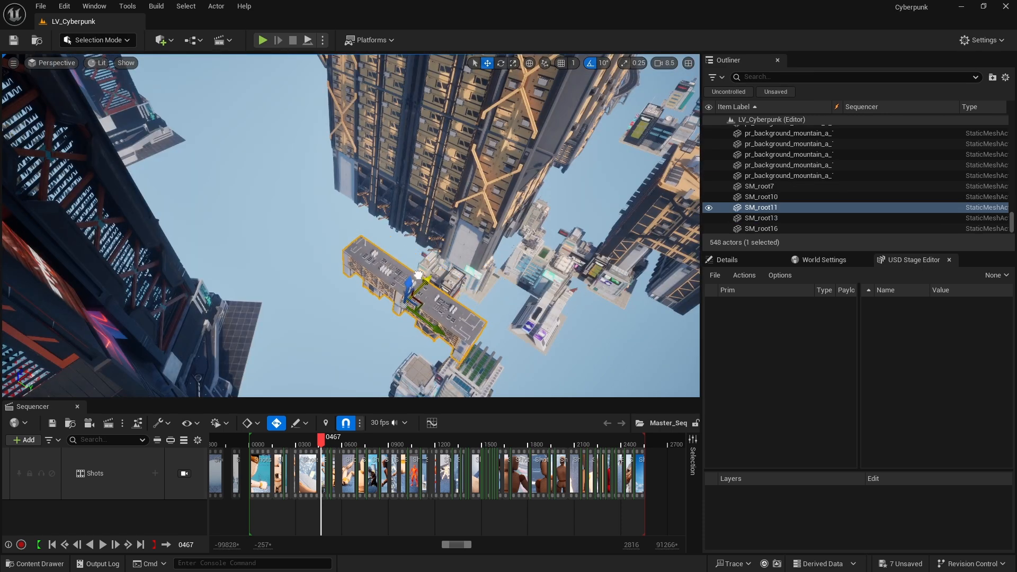
{"action": "left_click_drag", "start_coordinate": [419, 275], "coordinate": [371, 220], "text": "alt"}
{"action": "left_click", "coordinate": [365, 212]}
{"action": "left_click", "coordinate": [353, 194]}
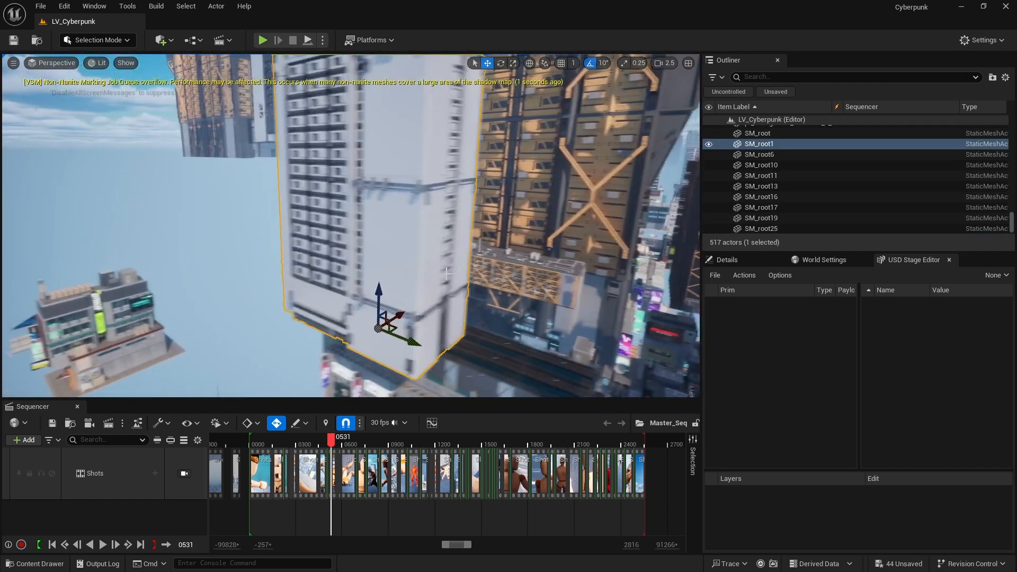
Reposition and rotate the white SM_root1 tower beside the orange-panelled buildings above the road
{"action": "mouse_move", "coordinate": [401, 334]}
{"action": "left_mouse_down"}
{"action": "mouse_move", "coordinate": [315, 303]}
{"action": "mouse_move", "coordinate": [408, 323]}
{"action": "left_mouse_up"}
{"action": "key", "text": "e"}
{"action": "left_click_drag", "start_coordinate": [265, 338], "coordinate": [360, 322]}
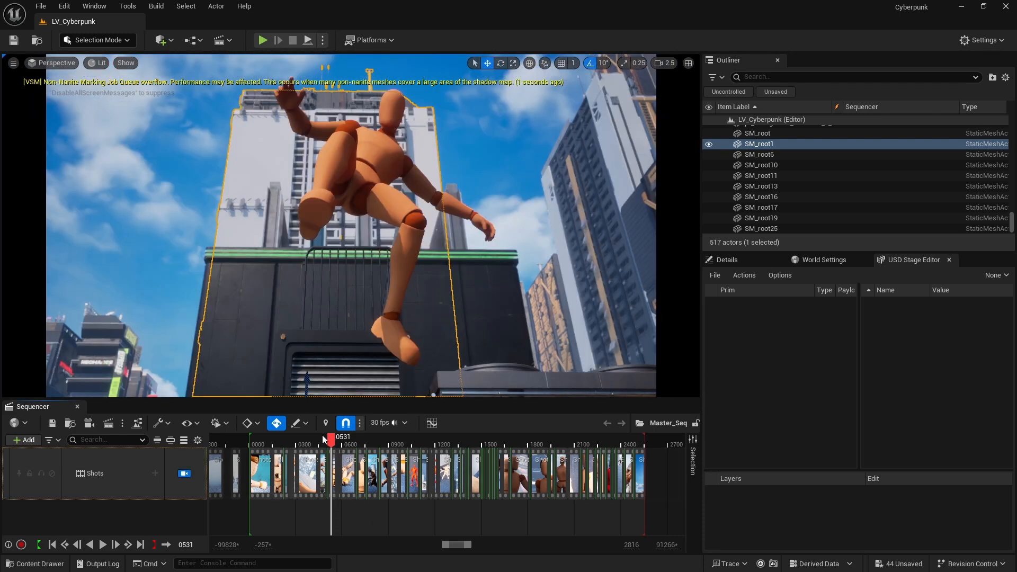
Play Master_Seq from near its beginning through the shot cameras to review the dressed city
{"action": "left_click_drag", "start_coordinate": [326, 441], "coordinate": [262, 444]}
{"action": "key", "text": "space"}
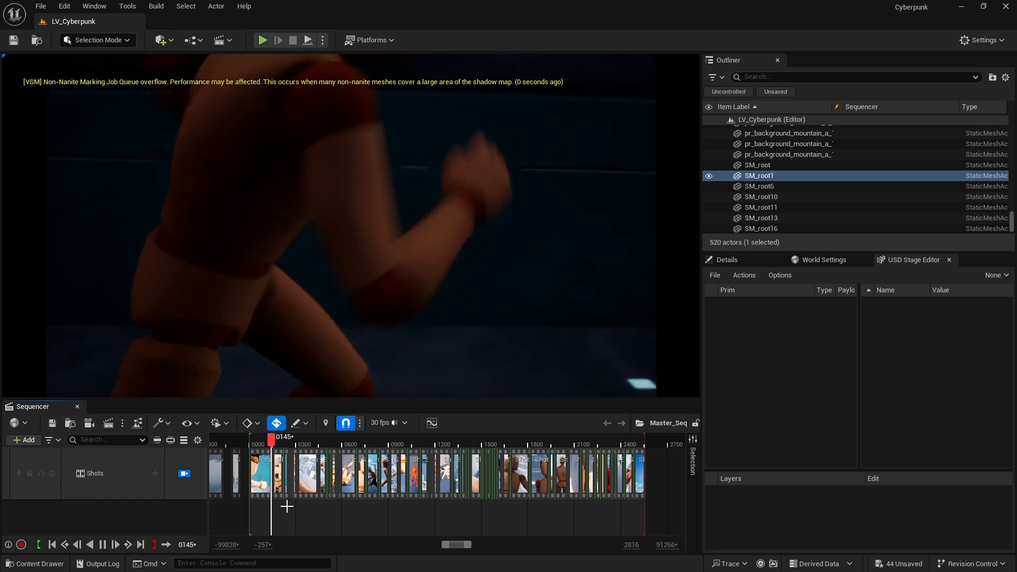
{"action": "key", "text": "space"}
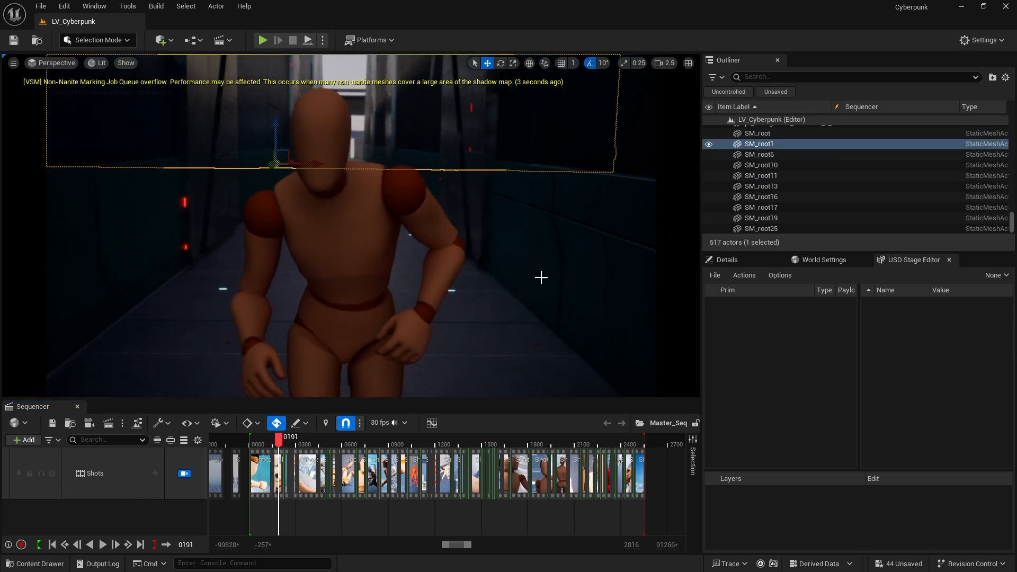
{"action": "key", "text": "space"}
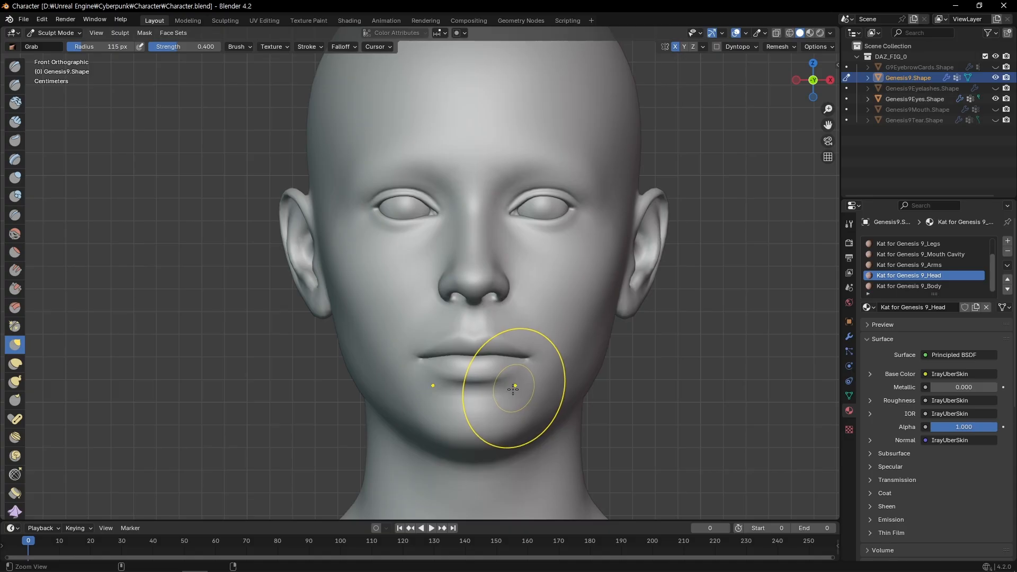
In Blender, reshape the nose tip and base of Genesis9.Shape in the right side view with the Grab brush
{"action": "scroll", "coordinate": [454, 404], "scroll_direction": "down", "scroll_amount": 2}
{"action": "key", "text": "KP_3"}
{"action": "scroll", "coordinate": [443, 292], "scroll_direction": "up", "scroll_amount": 4}
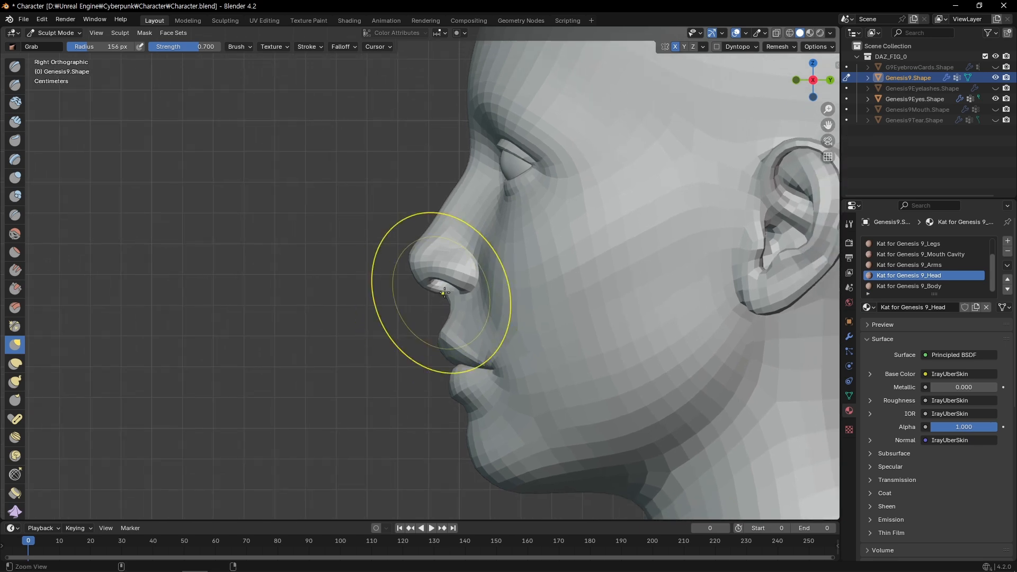
{"action": "left_click_drag", "start_coordinate": [444, 293], "coordinate": [460, 319], "text": "ctrl+alt"}
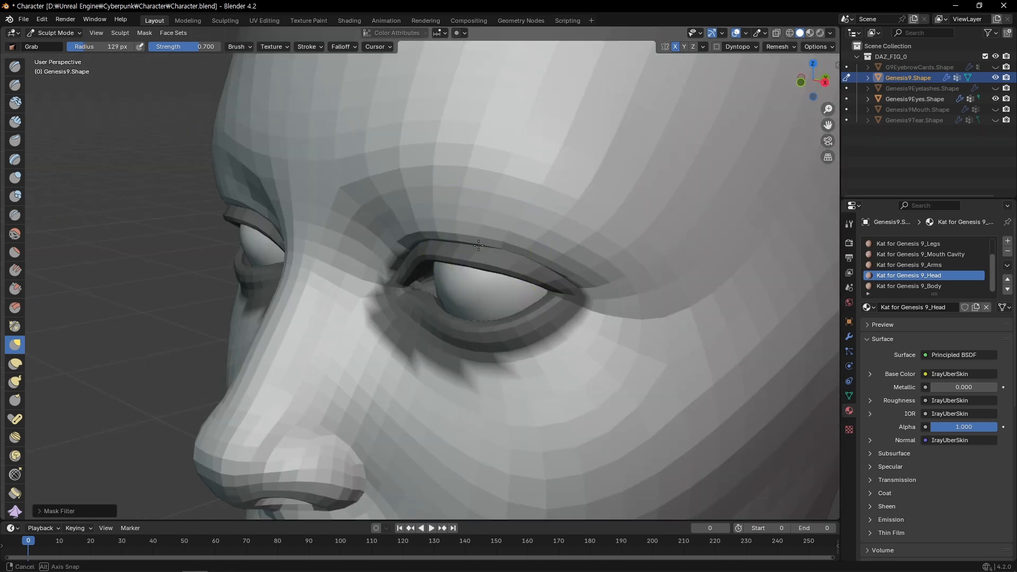
Reshape the upper eyelid and crease of Genesis9.Shape with the Grab brush, keeping the lower lid masked
{"action": "left_click_drag", "start_coordinate": [492, 265], "coordinate": [475, 250], "text": "alt"}
{"action": "left_click_drag", "start_coordinate": [472, 250], "coordinate": [473, 239]}
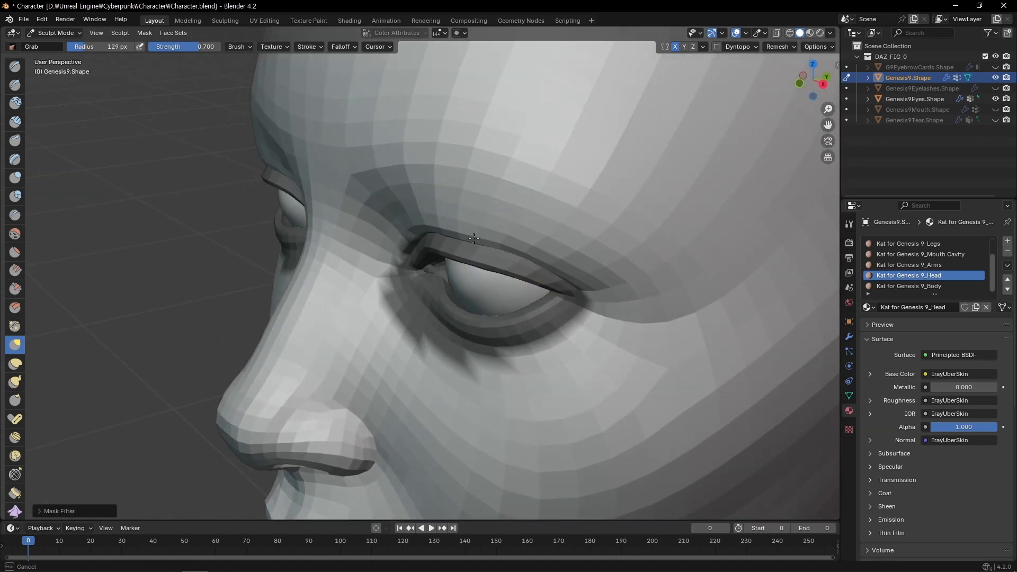
{"action": "scroll", "coordinate": [482, 241], "scroll_direction": "down", "scroll_amount": 2}
{"action": "middle_click_drag", "start_coordinate": [483, 227], "coordinate": [530, 228]}
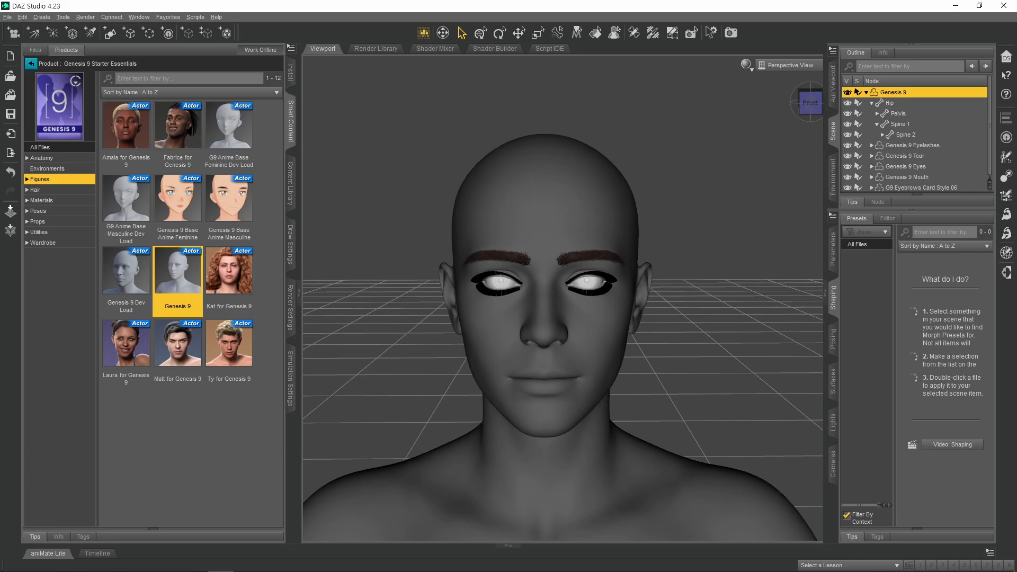
{"action": "scroll", "coordinate": [679, 313], "scroll_direction": "up", "scroll_amount": 3}
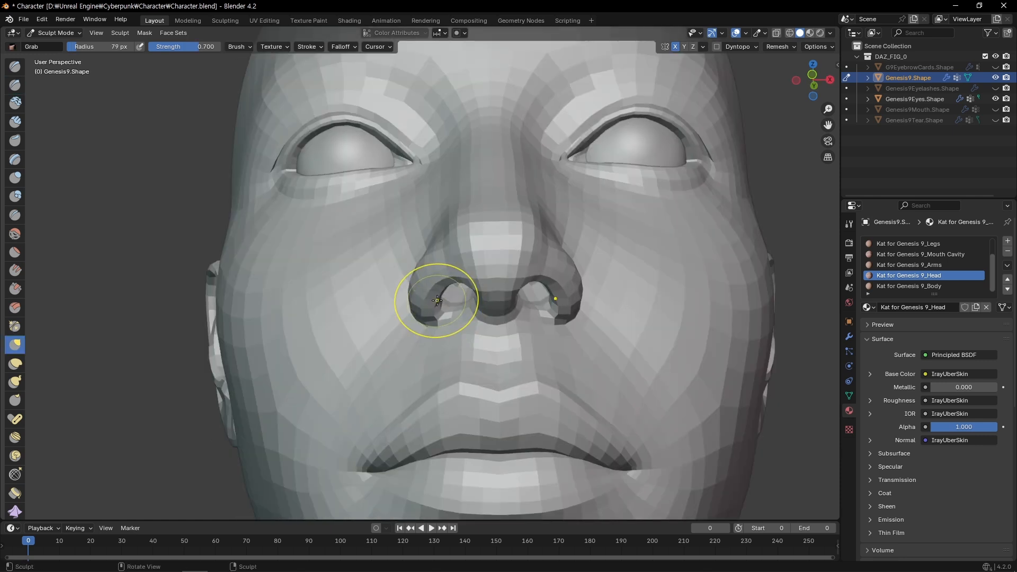
Refine the lip corners and upper lip in front view, and adjust the area around the eye with the Grab brush
{"action": "mouse_move", "coordinate": [437, 300]}
{"action": "middle_mouse_down"}
{"action": "mouse_move", "coordinate": [442, 275]}
{"action": "mouse_move", "coordinate": [447, 291]}
{"action": "middle_mouse_up"}
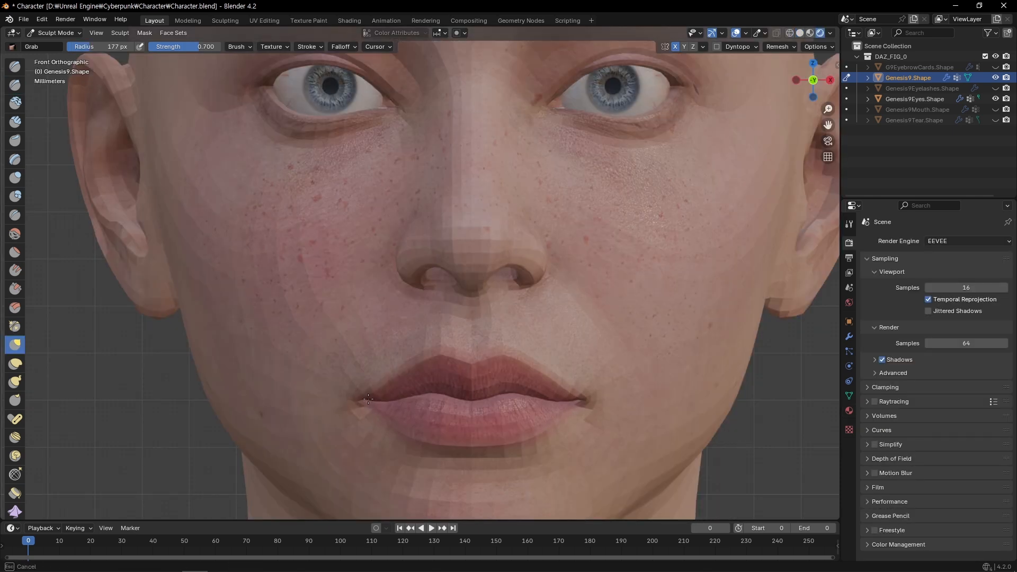
{"action": "mouse_move", "coordinate": [381, 398]}
{"action": "middle_mouse_down", "text": "ctrl"}
{"action": "mouse_move", "coordinate": [369, 385]}
{"action": "mouse_move", "coordinate": [415, 344]}
{"action": "middle_mouse_up", "text": "ctrl"}
{"action": "middle_click_drag", "start_coordinate": [416, 344], "coordinate": [428, 394], "text": "ctrl"}
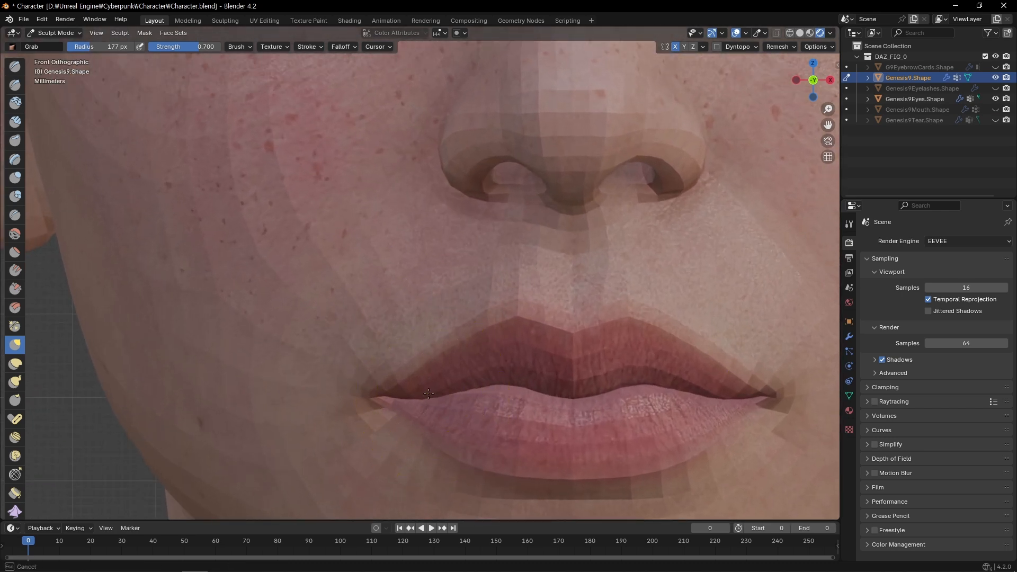
{"action": "scroll", "coordinate": [411, 398], "scroll_direction": "down", "scroll_amount": 6}
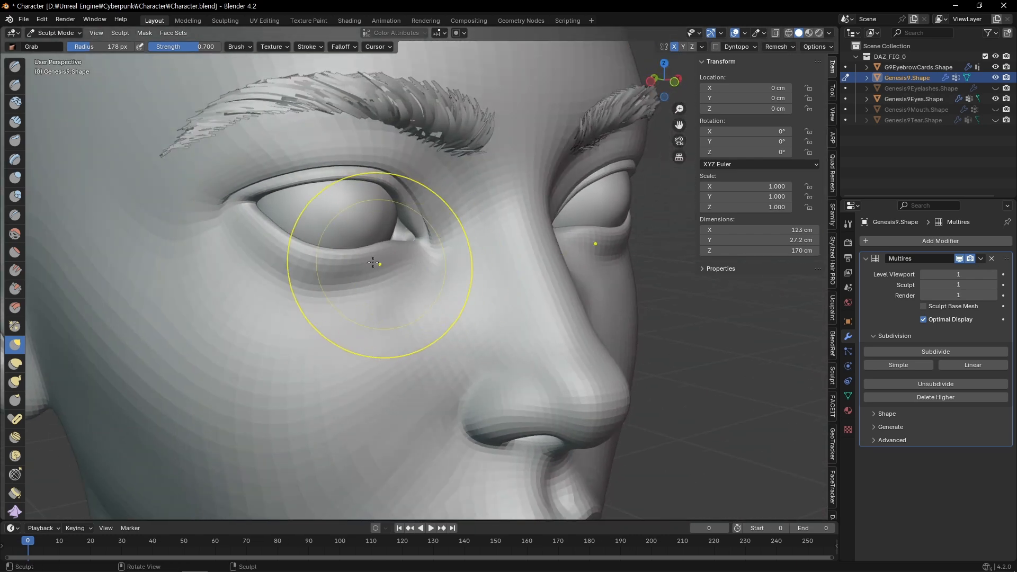
{"action": "mouse_move", "coordinate": [357, 253]}
{"action": "middle_mouse_down"}
{"action": "mouse_move", "coordinate": [352, 241]}
{"action": "mouse_move", "coordinate": [313, 243]}
{"action": "mouse_move", "coordinate": [401, 208]}
{"action": "middle_mouse_up"}
{"action": "key", "text": "f"}
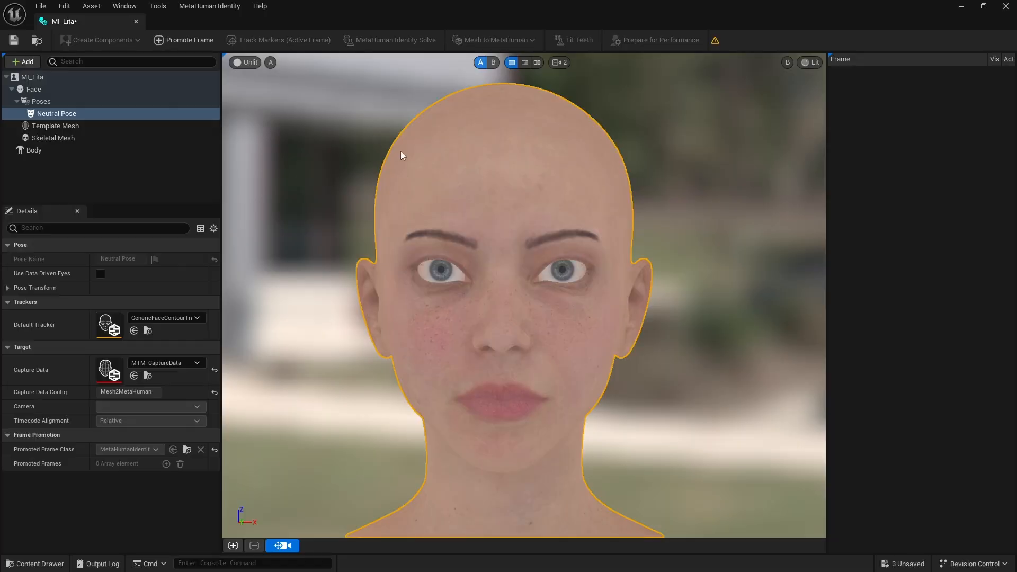
In the MetaHuman Identity editor, promote and track a Neutral Pose frame, run the Identity Solve and compare the result in the A/B wipe view
{"action": "left_click", "coordinate": [189, 40]}
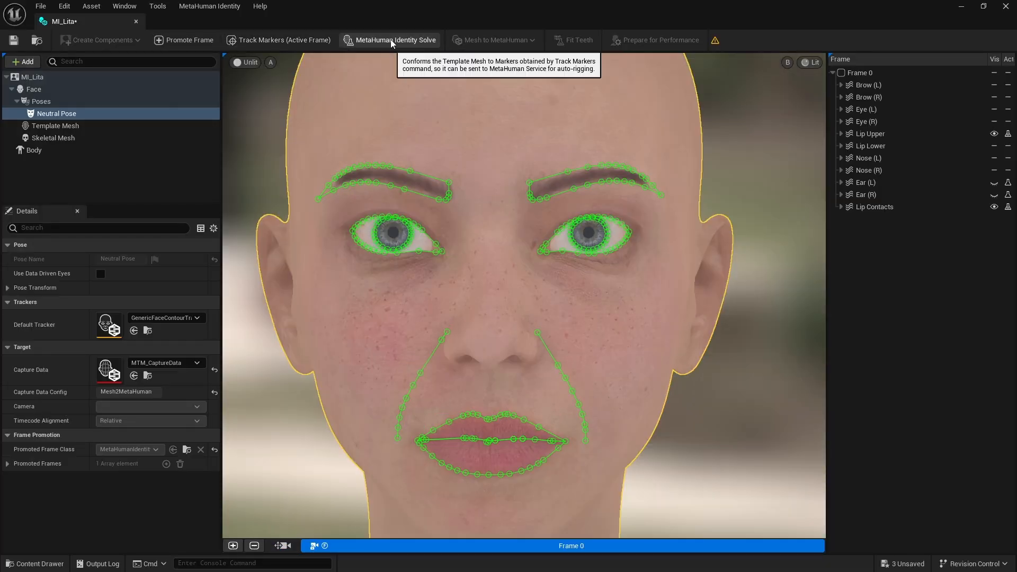
{"action": "left_click", "coordinate": [390, 39]}
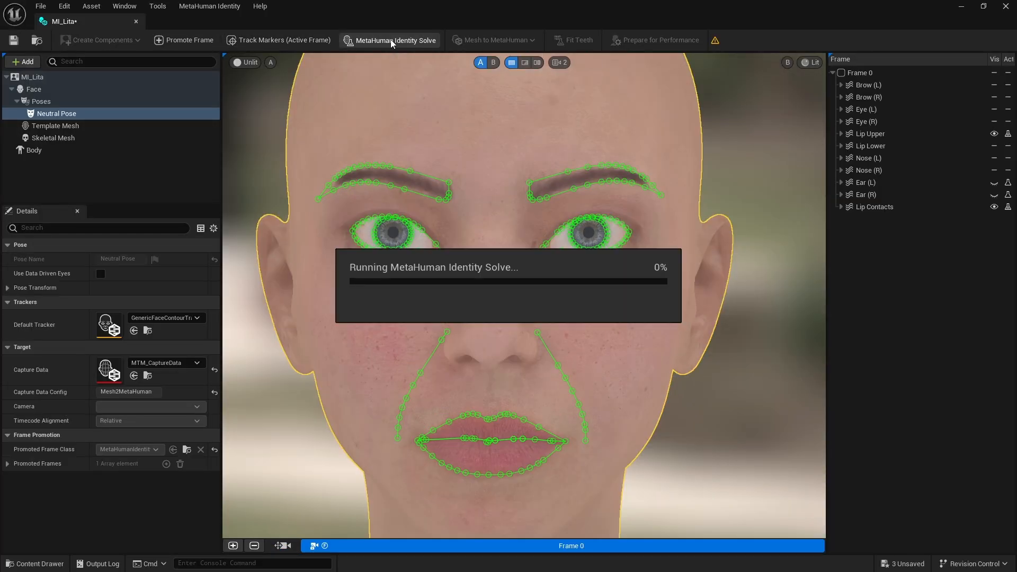
{"action": "scroll", "coordinate": [469, 279], "scroll_direction": "up", "scroll_amount": 2}
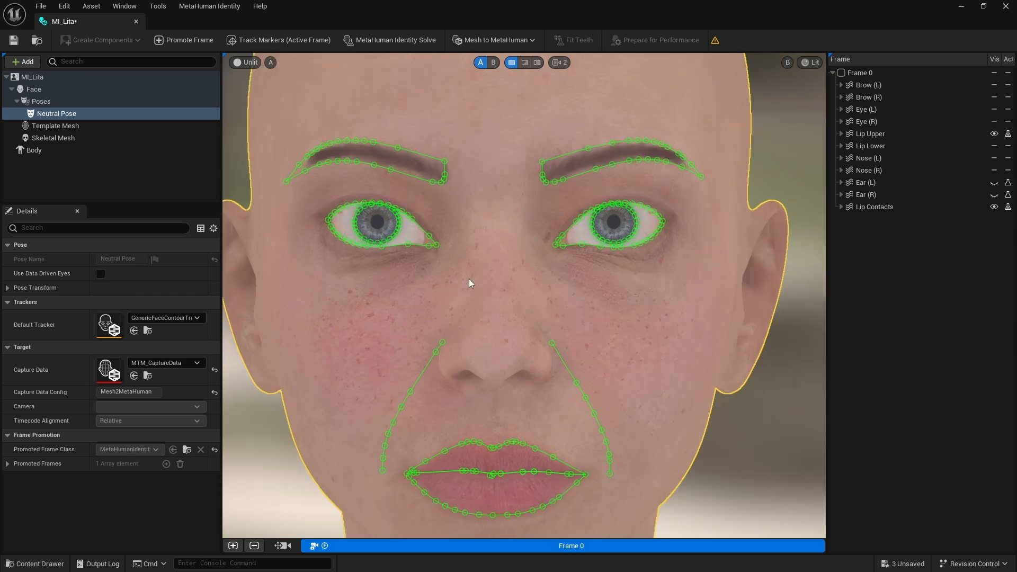
{"action": "left_click", "coordinate": [524, 62]}
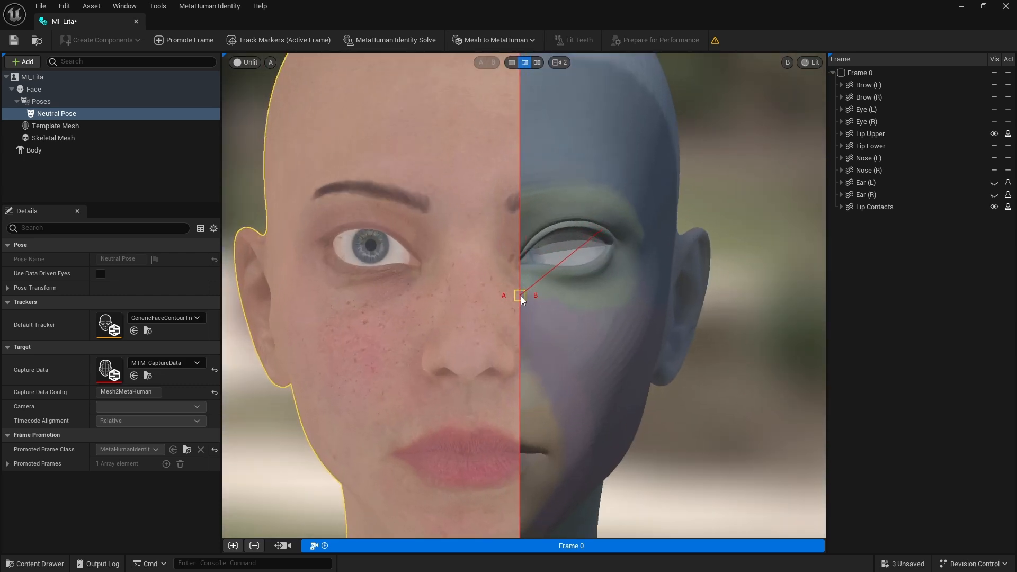
{"action": "left_click_drag", "start_coordinate": [521, 299], "coordinate": [608, 299]}
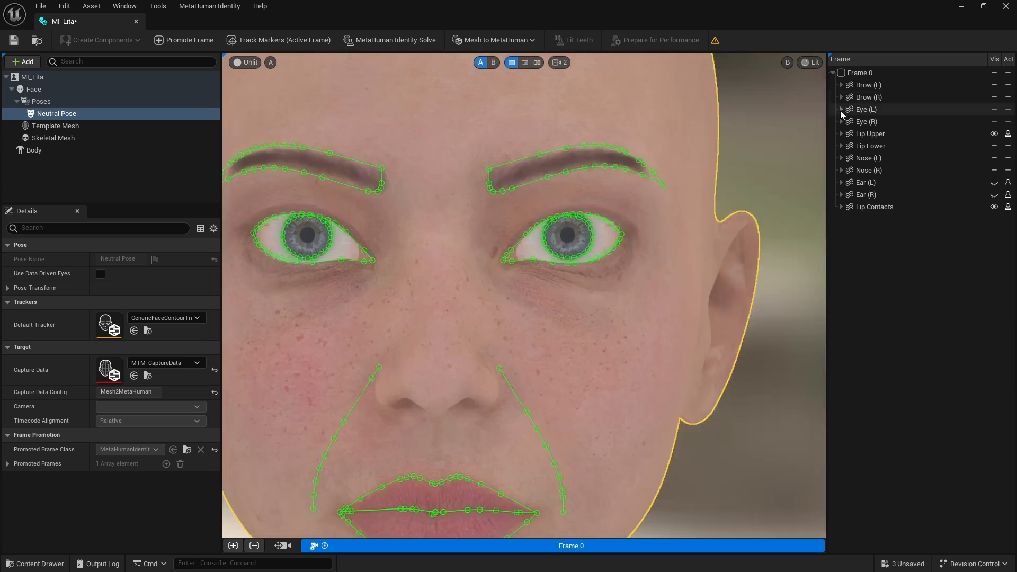
Expand the nose tracking curves, show the Nostril (L) curve and fit its points to the nostril outline
{"action": "left_click", "coordinate": [840, 110]}
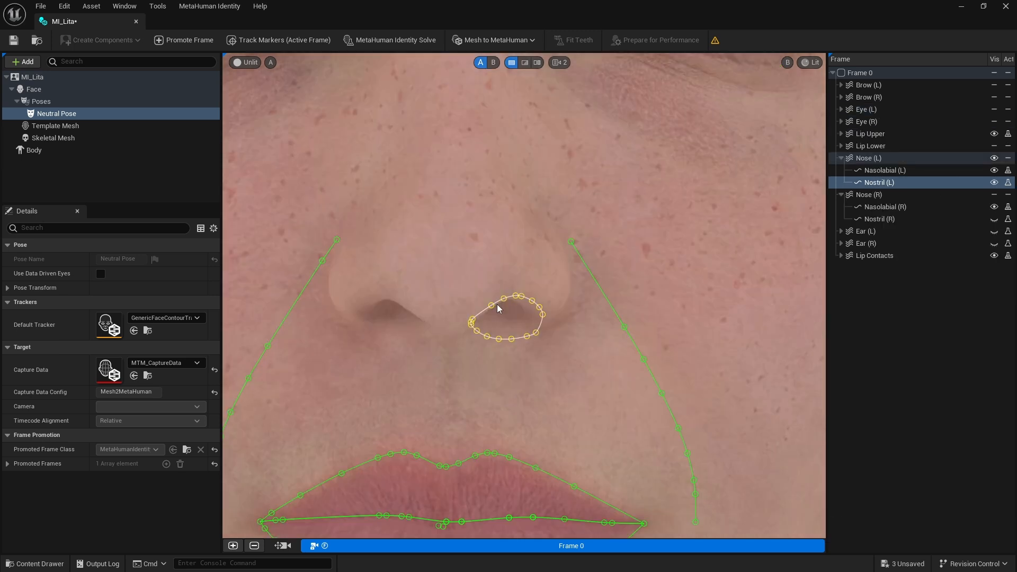
{"action": "scroll", "coordinate": [496, 334], "scroll_direction": "up", "scroll_amount": 3}
{"action": "left_click_drag", "start_coordinate": [556, 336], "coordinate": [504, 341]}
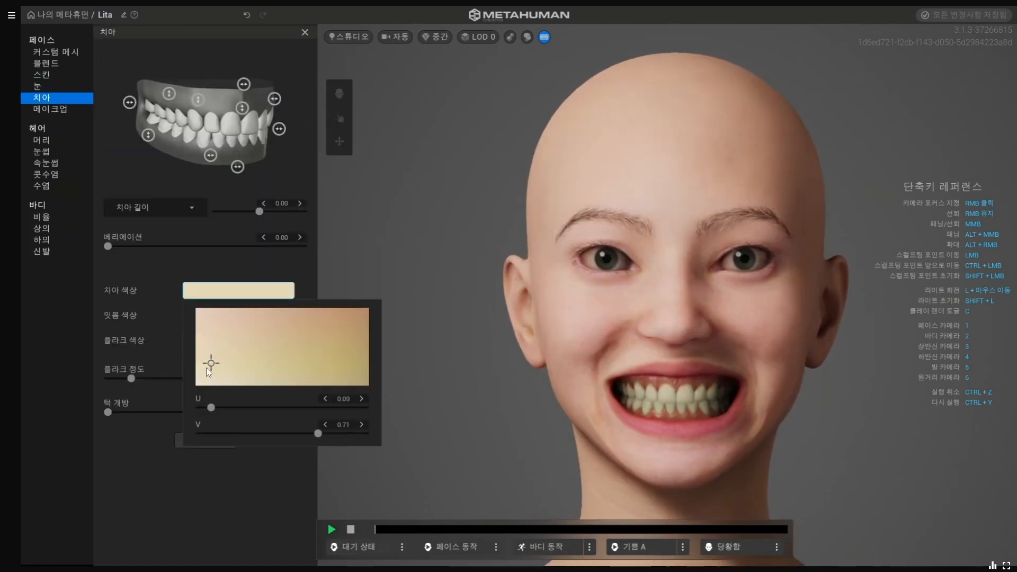
In MetaHuman Creator, adjust the character's eyes and preview the face from several angles, switching to the 당황함 animation
{"action": "left_click_drag", "start_coordinate": [207, 371], "coordinate": [170, 413]}
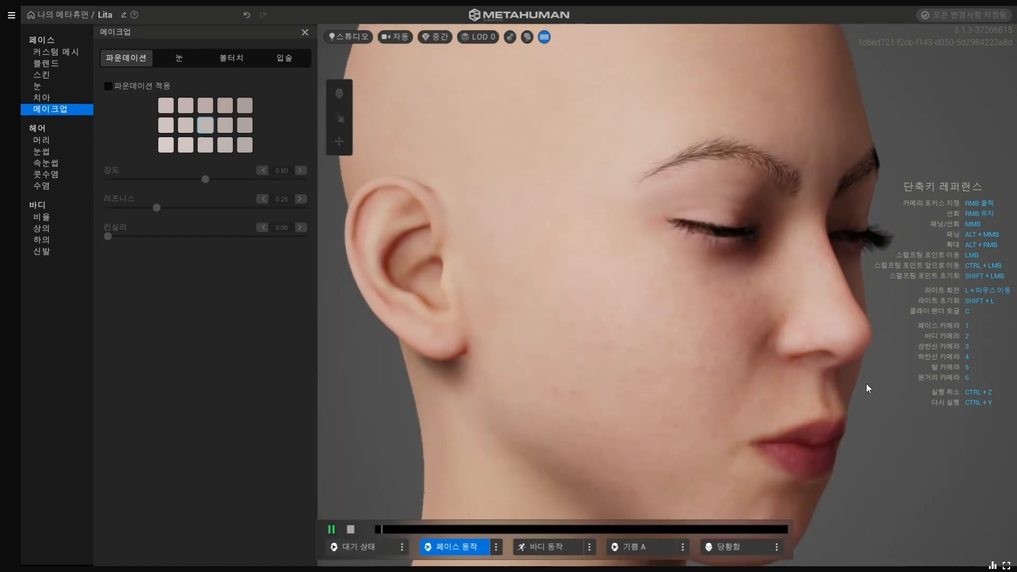
{"action": "scroll", "coordinate": [791, 389], "scroll_direction": "down", "scroll_amount": 8}
{"action": "right_click_drag", "start_coordinate": [790, 389], "coordinate": [621, 377]}
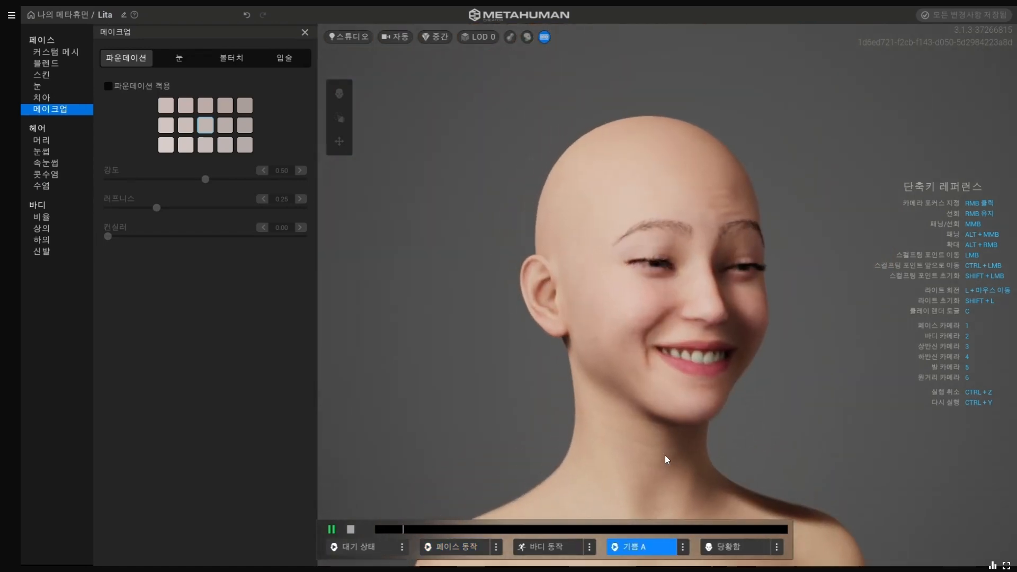
{"action": "left_click", "coordinate": [739, 546]}
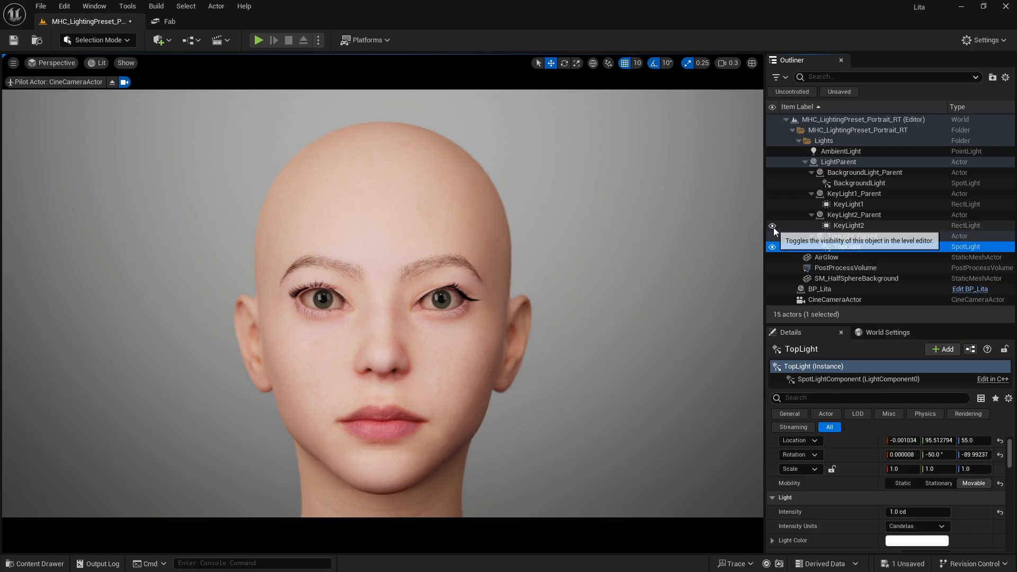
Toggle KeyLight2's visibility to compare its lighting on the face, and open its intensity for editing
{"action": "left_click", "coordinate": [773, 227]}
{"action": "left_click", "coordinate": [773, 227]}
{"action": "left_click", "coordinate": [773, 228]}
{"action": "left_click", "coordinate": [773, 227]}
{"action": "left_click", "coordinate": [842, 226]}
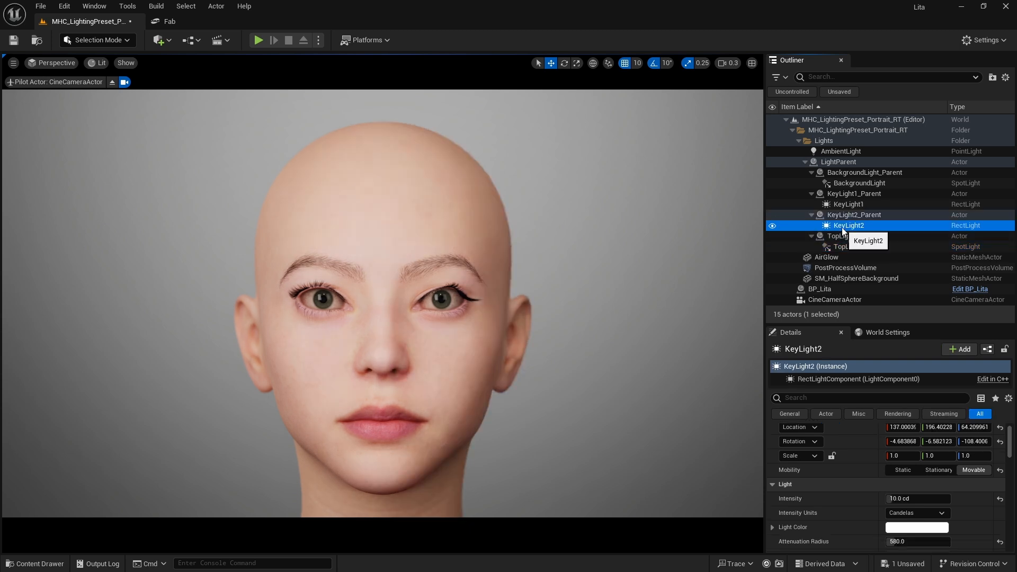
{"action": "left_click", "coordinate": [930, 498]}
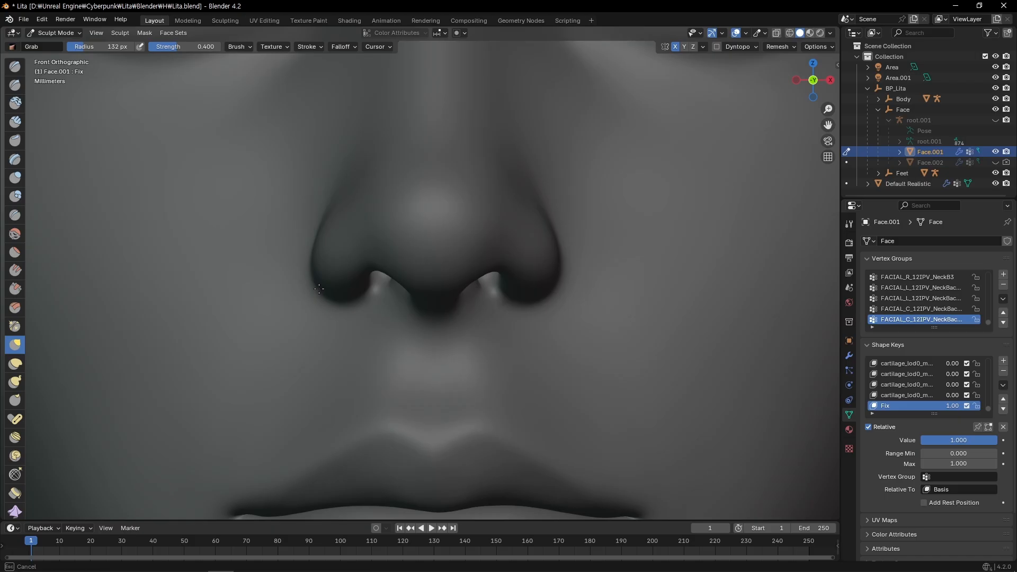
In Blender, refine the nostril wing, nostril underside and upper lip profile of Face.001 with the Grab brush on the Fix shape key
{"action": "left_click_drag", "start_coordinate": [477, 269], "coordinate": [471, 345], "text": "ctrl+alt"}
{"action": "left_click_drag", "start_coordinate": [471, 345], "coordinate": [461, 244], "text": "alt"}
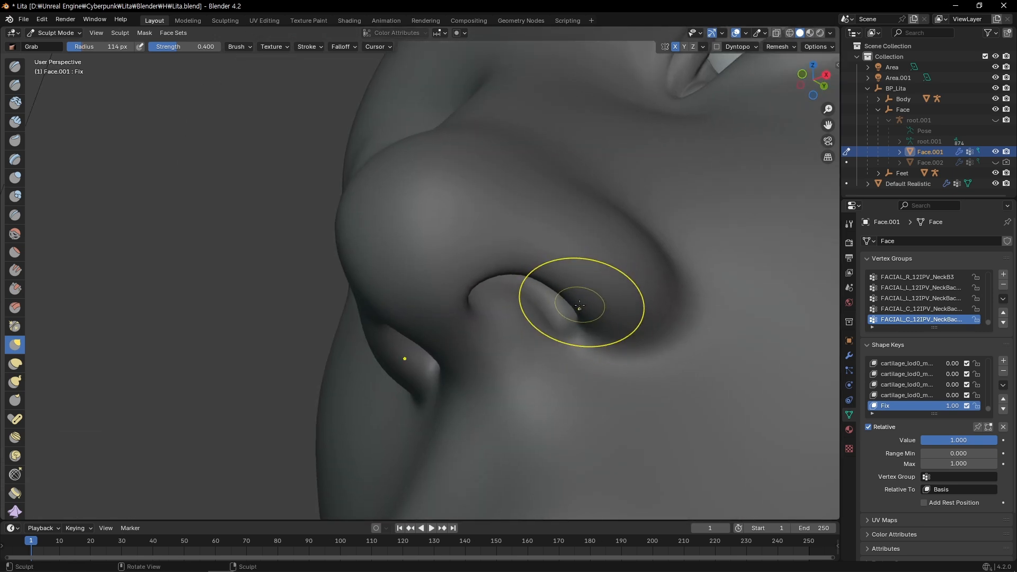
{"action": "middle_click_drag", "start_coordinate": [580, 306], "coordinate": [609, 300]}
{"action": "mouse_move", "coordinate": [609, 300]}
{"action": "middle_mouse_down"}
{"action": "mouse_move", "coordinate": [582, 291]}
{"action": "mouse_move", "coordinate": [586, 263]}
{"action": "mouse_move", "coordinate": [581, 317]}
{"action": "mouse_move", "coordinate": [529, 317]}
{"action": "middle_mouse_up"}
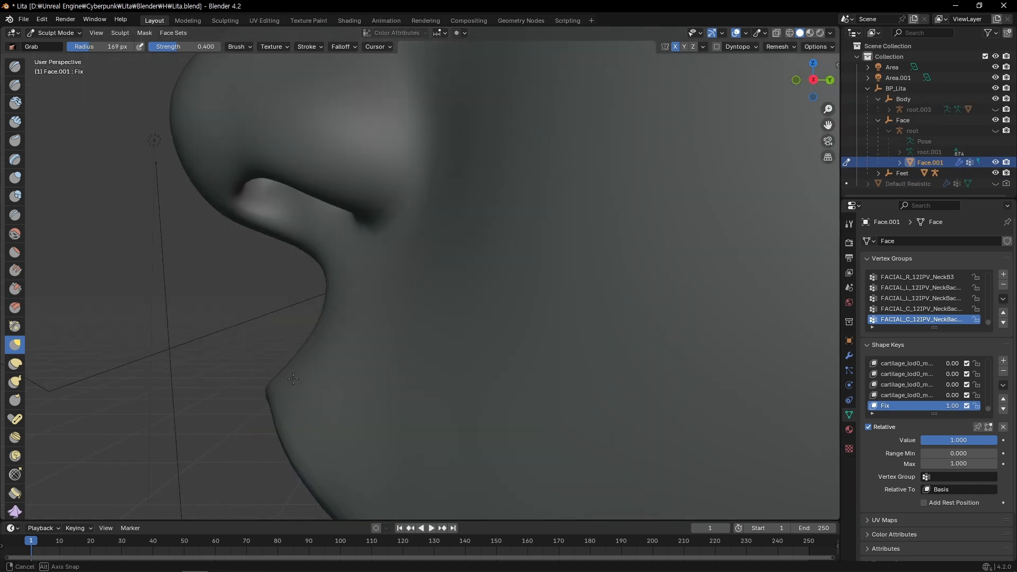
{"action": "middle_click_drag", "start_coordinate": [274, 371], "coordinate": [295, 386], "text": "ctrl"}
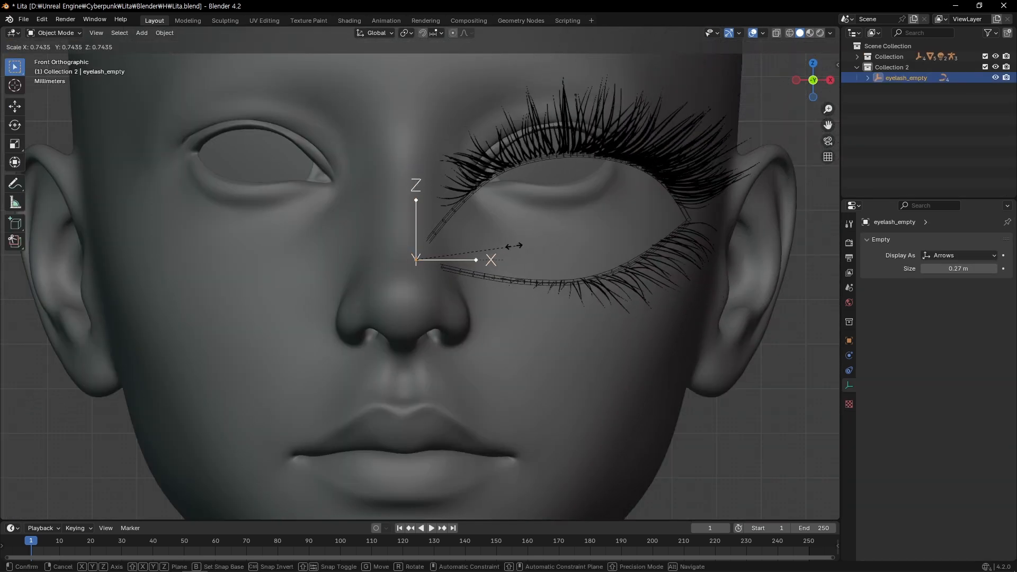
Scale down eyelash_empty and move it about 0.012 m in X and 0.016 m in Z to the eye's inner corner
{"action": "key", "text": "s"}
{"action": "left_click", "coordinate": [478, 259]}
{"action": "key", "text": "s"}
{"action": "left_click", "coordinate": [656, 209]}
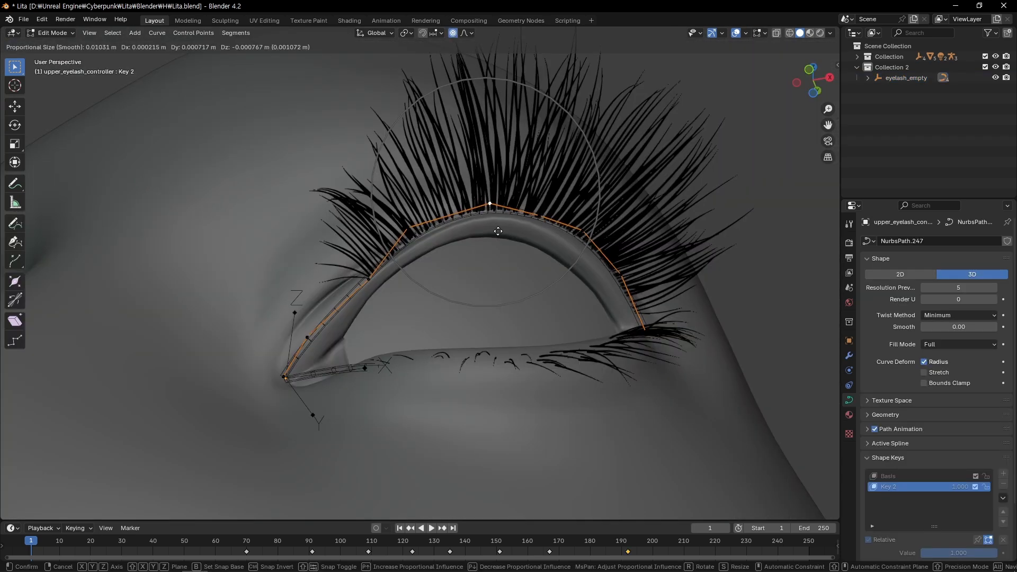
Move a control point of the upper_eyelash_controller curve to fit the upper lashes to the eyelid edge
{"action": "left_click", "coordinate": [502, 241]}
{"action": "left_click", "coordinate": [410, 228]}
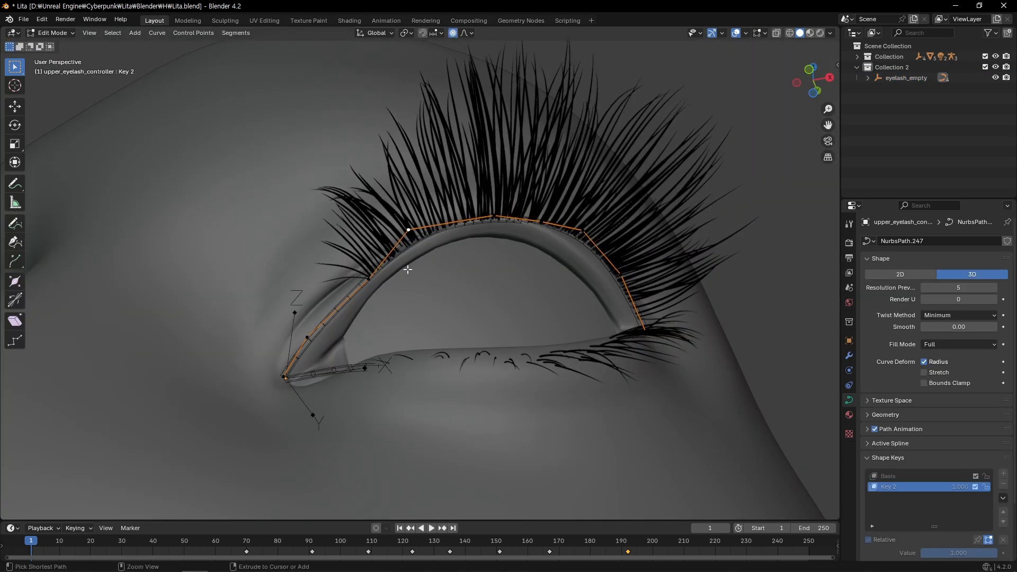
{"action": "middle_click_drag", "start_coordinate": [415, 269], "coordinate": [416, 209], "text": "ctrl"}
{"action": "key", "text": "g"}
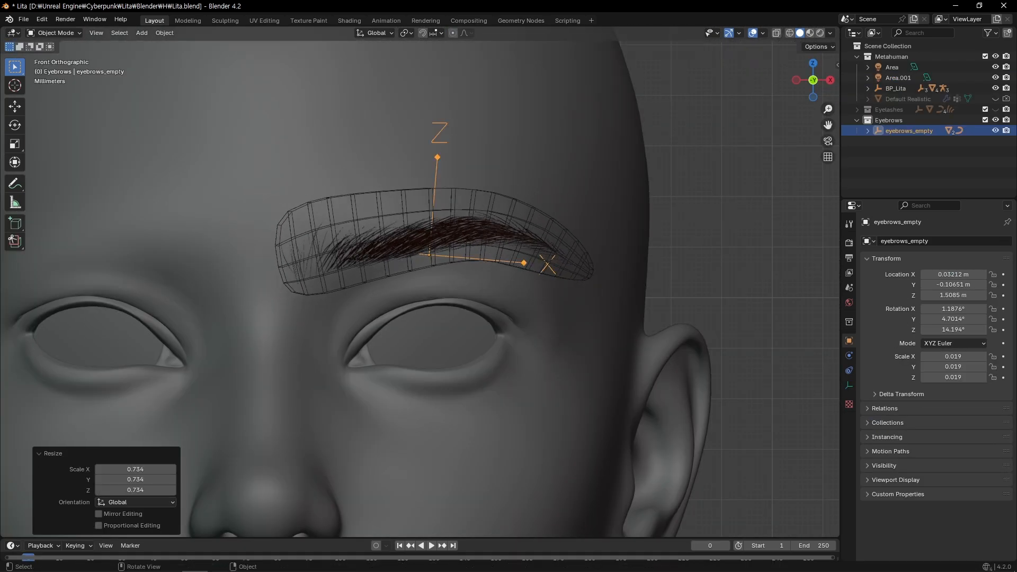
{"action": "middle_click_drag", "start_coordinate": [477, 238], "coordinate": [627, 236]}
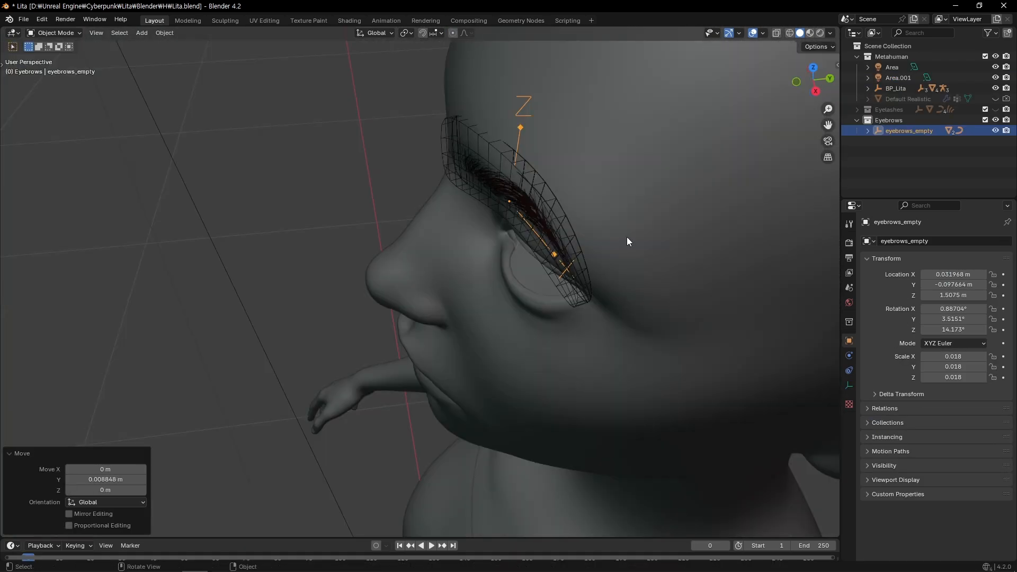
Rotate eyebrows_empty 2.9° about the Z axis and use Face.001 as the mirror object for the eyebrow
{"action": "key", "text": "r"}
{"action": "key", "text": "z"}
{"action": "left_click", "coordinate": [627, 223]}
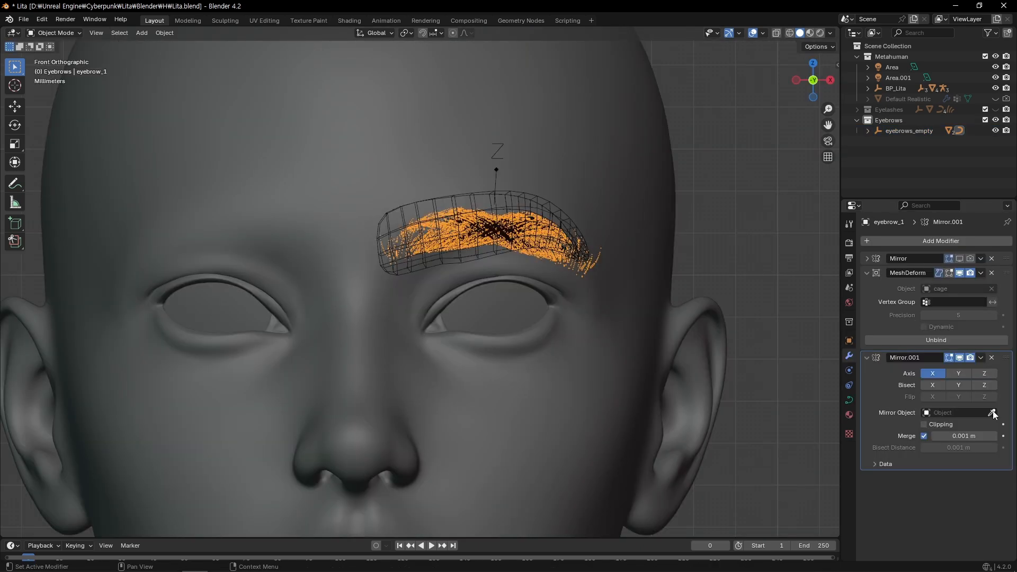
{"action": "left_click", "coordinate": [992, 413]}
{"action": "left_click", "coordinate": [481, 383]}
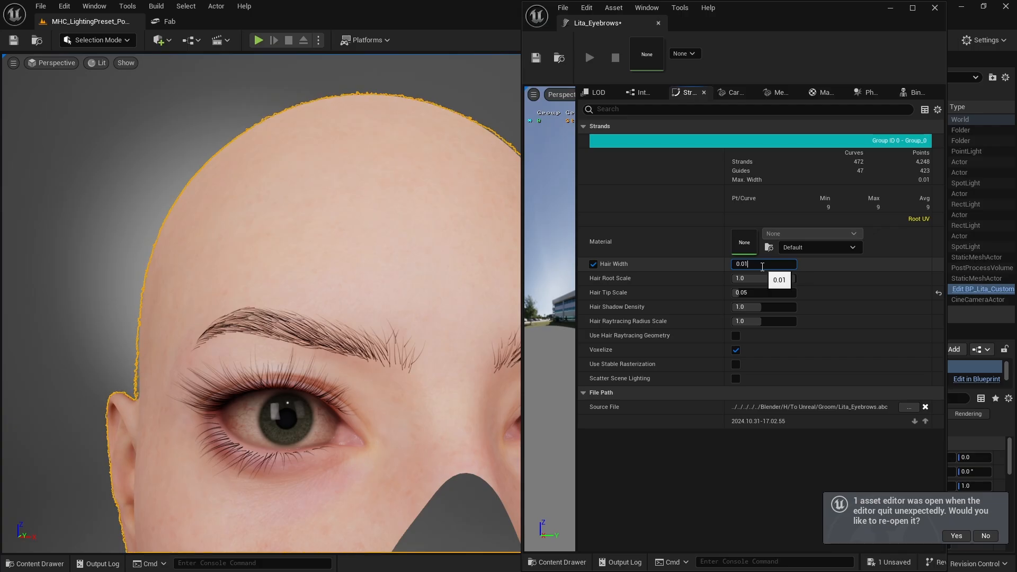
In Unreal Engine, edit the strands' Hair Width in the Lita_Eyebrows groom asset
{"action": "key", "text": "BackSpace"}
{"action": "type", "text": "0.3976"}
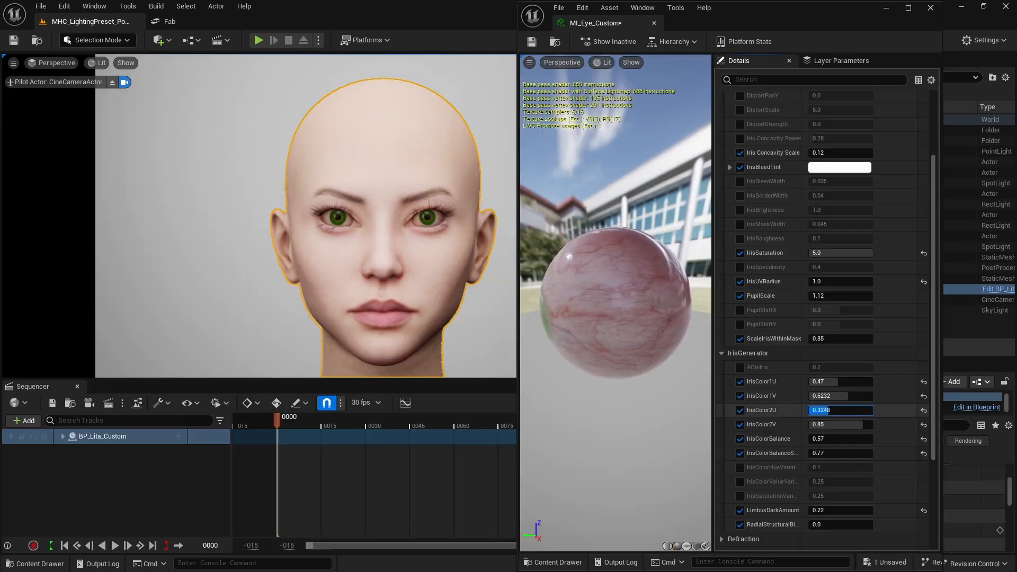
In the MI_Eye_Custom material, undo the last IrisColor2U edit and adjust IrisColor1U
{"action": "key", "text": "ctrl+z"}
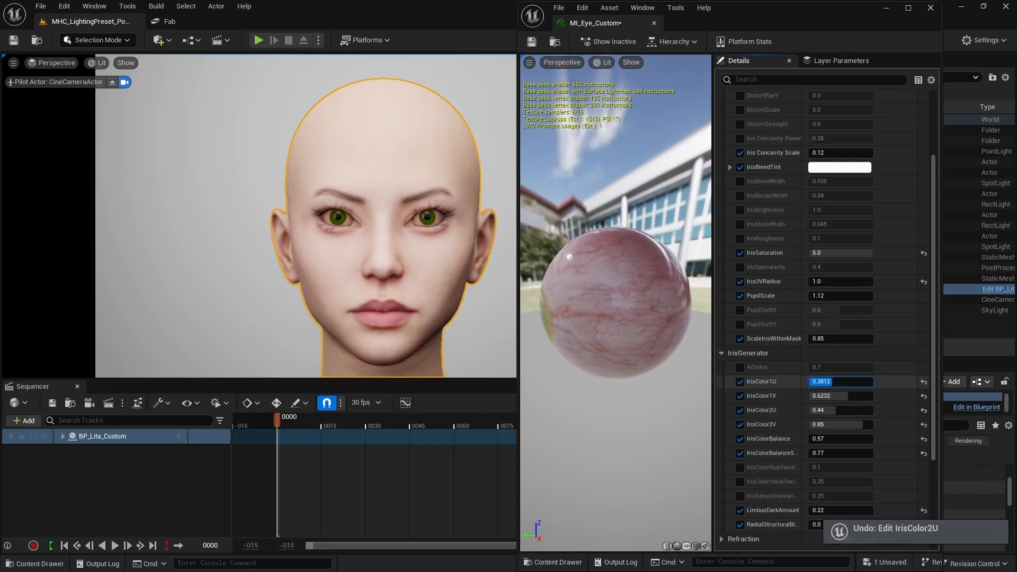
{"action": "left_click_drag", "start_coordinate": [832, 382], "coordinate": [835, 381]}
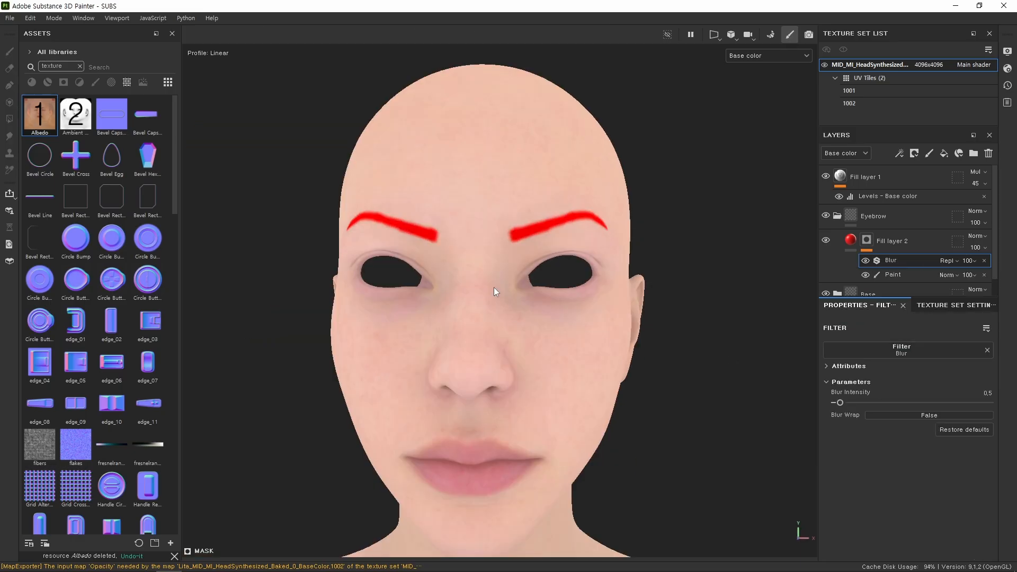
In Substance 3D Painter, paint the mask of the Lips folder's Base layer across the upper lip
{"action": "scroll", "coordinate": [494, 287], "scroll_direction": "up", "scroll_amount": 3}
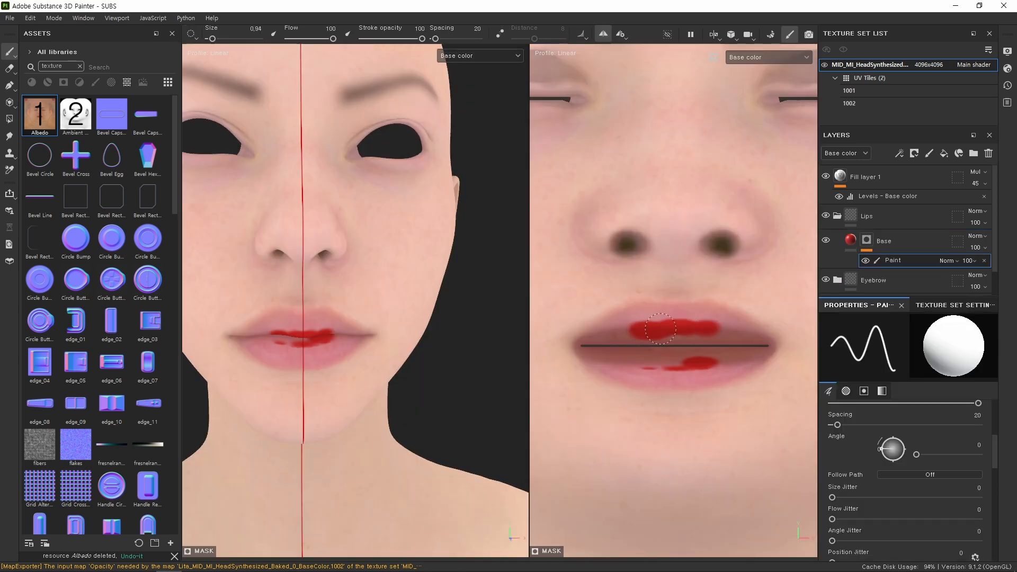
{"action": "left_click_drag", "start_coordinate": [660, 328], "coordinate": [613, 331]}
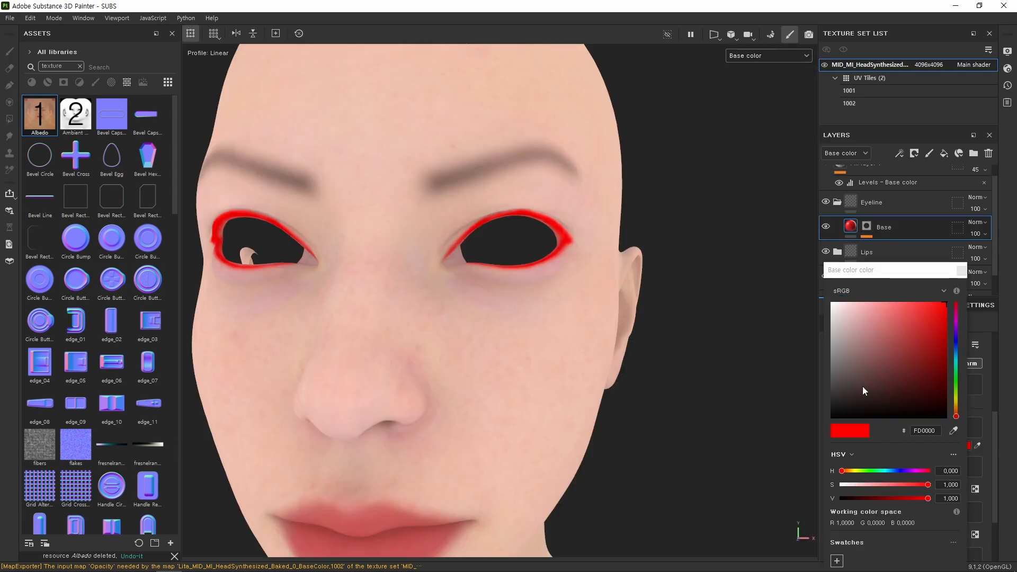
Change the Eyeline folder's Base layer colour to dark red-brown 300E0E
{"action": "left_click", "coordinate": [836, 395]}
{"action": "left_click_drag", "start_coordinate": [908, 379], "coordinate": [913, 393]}
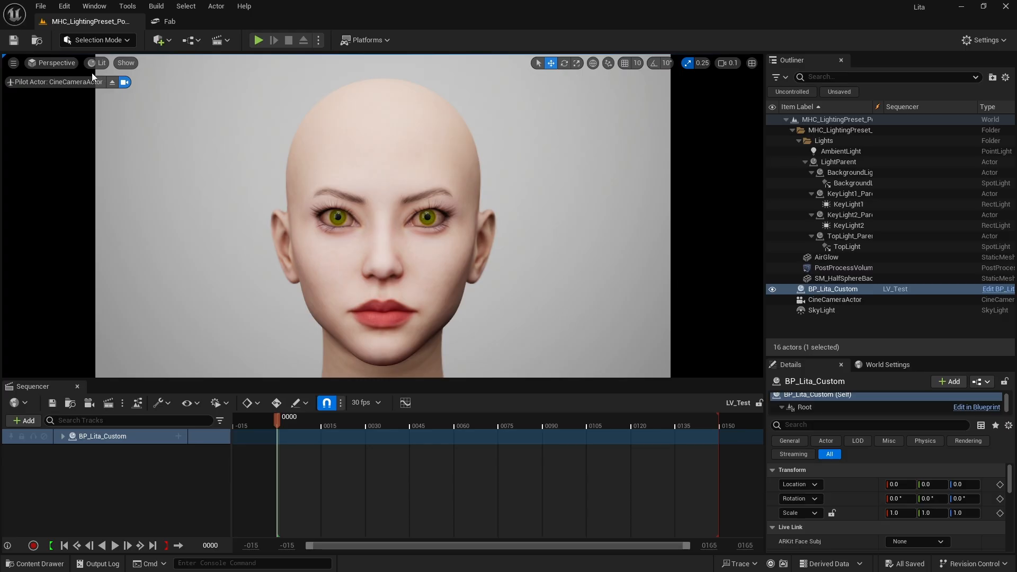
In Unreal Engine, switch the viewport to Path Tracing, try KeyLight1's intensity at 40 cd and set it to 30 cd
{"action": "left_click", "coordinate": [97, 63]}
{"action": "left_click", "coordinate": [139, 206]}
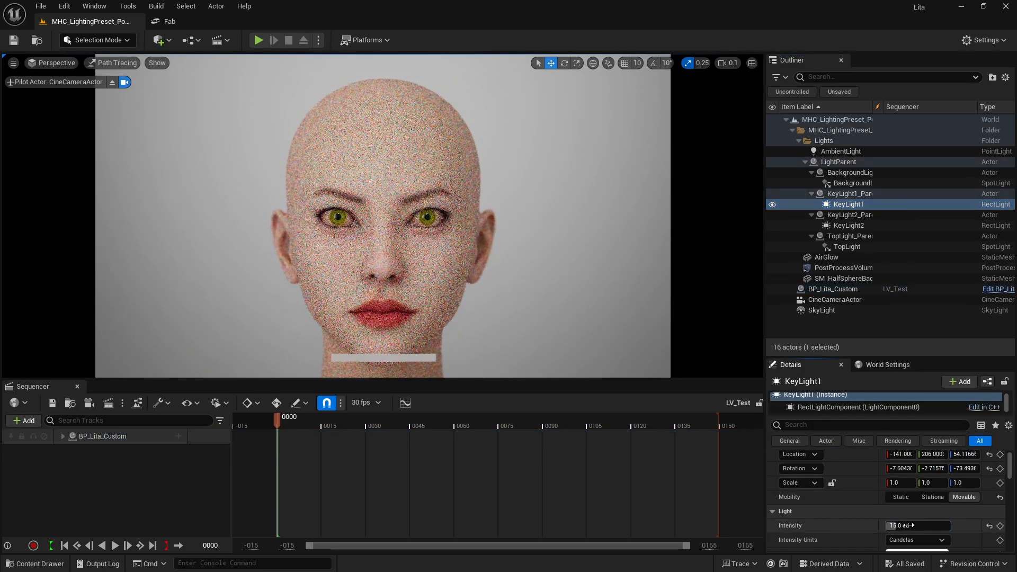
{"action": "type", "text": "40"}
{"action": "key", "text": "Return"}
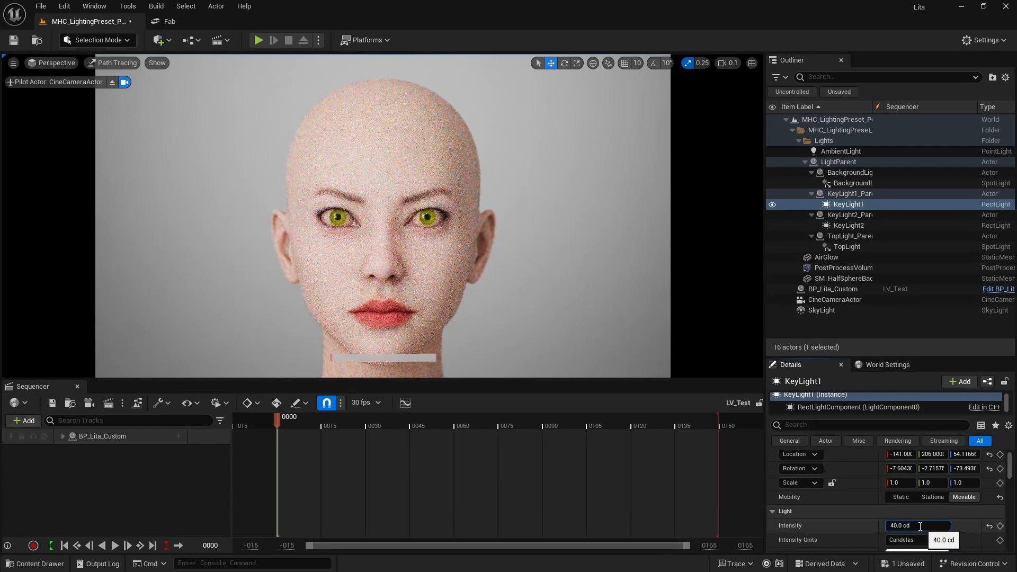
{"action": "type", "text": "30"}
{"action": "key", "text": "Return"}
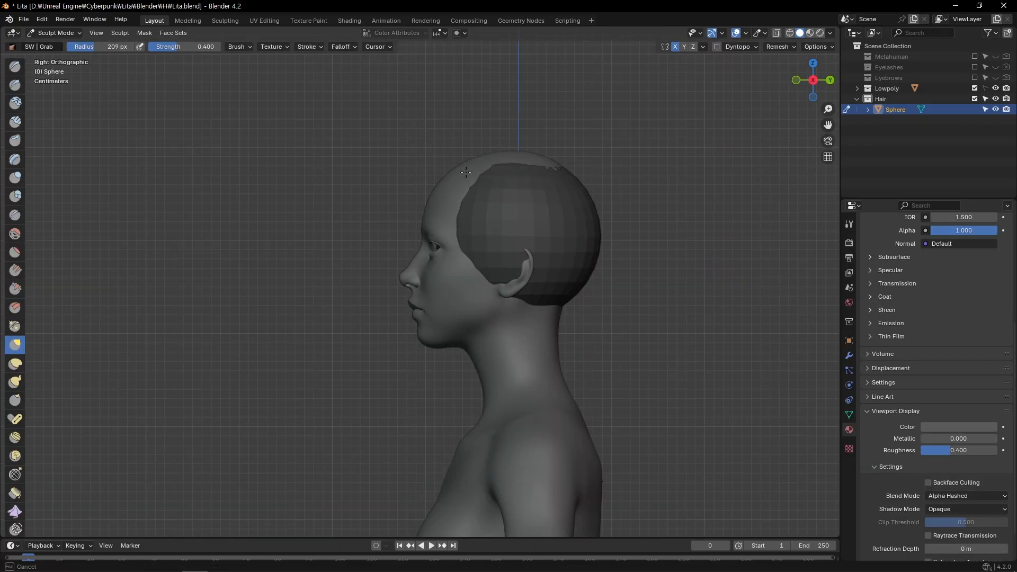
In Blender, pull the hair sphere out to the skull's outline in the right side view with the Grab brush
{"action": "left_click_drag", "start_coordinate": [460, 165], "coordinate": [462, 164]}
{"action": "left_click_drag", "start_coordinate": [522, 158], "coordinate": [526, 152]}
{"action": "left_click_drag", "start_coordinate": [590, 271], "coordinate": [592, 273]}
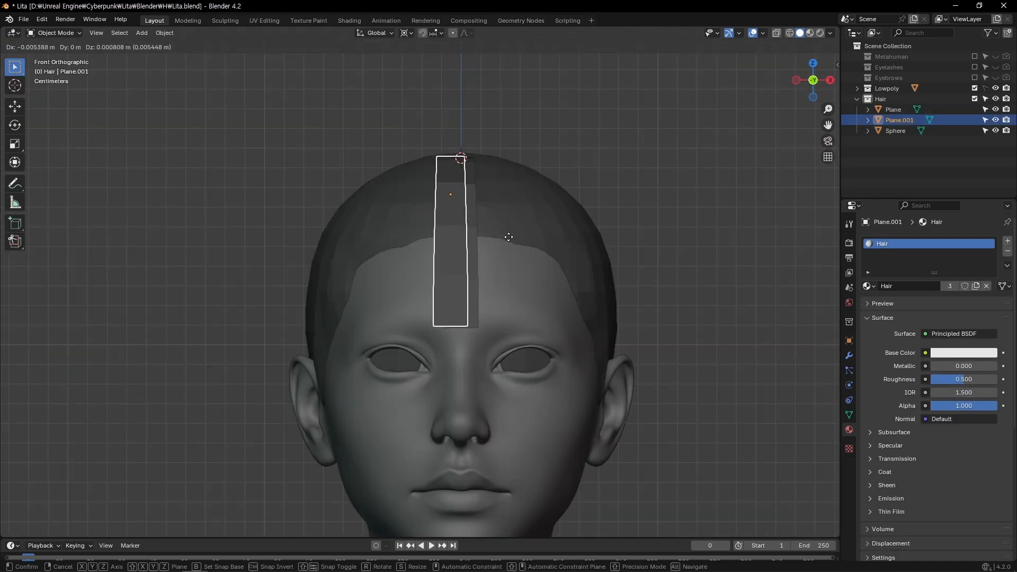
Duplicate the fringe strand plane in place and rotate the copy about the Z axis around the crown
{"action": "key", "text": "shift+d"}
{"action": "key", "text": "Escape"}
{"action": "key", "text": "r"}
{"action": "key", "text": "z"}
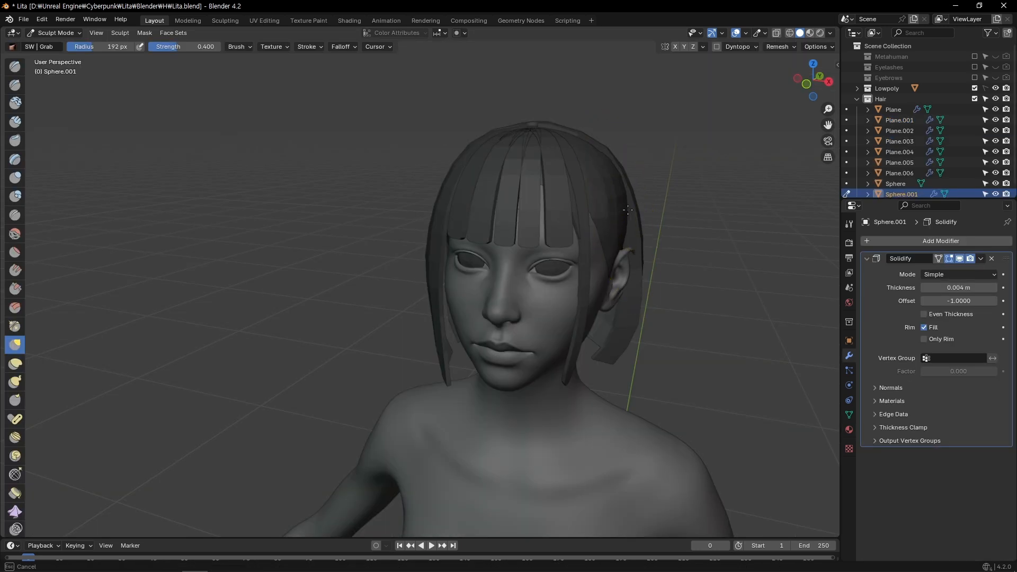
{"action": "middle_click_drag", "start_coordinate": [529, 219], "coordinate": [592, 219]}
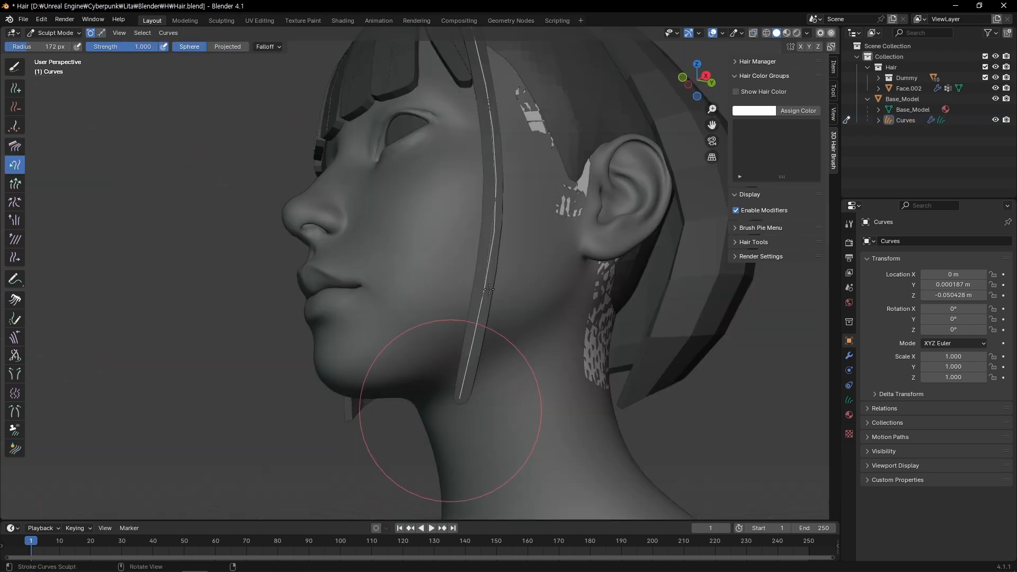
Shape the hair guide curve along the dummy hair's side strand with the Snake Hook and Comb brushes, toggling X-ray as needed
{"action": "scroll", "coordinate": [488, 290], "scroll_direction": "down", "scroll_amount": 4}
{"action": "middle_click_drag", "start_coordinate": [495, 238], "coordinate": [510, 260]}
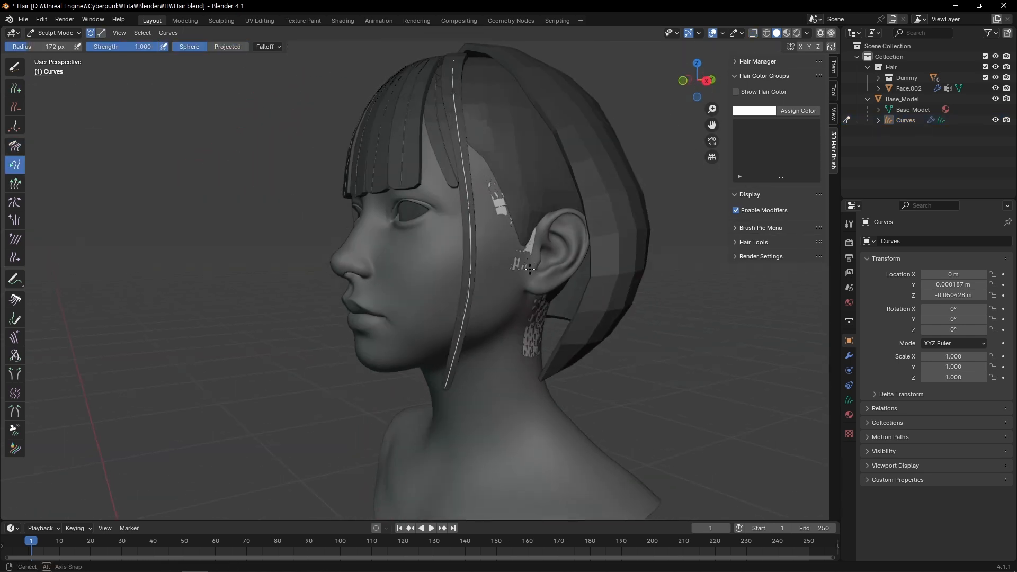
{"action": "middle_click_drag", "start_coordinate": [511, 207], "coordinate": [463, 178], "text": "shift"}
{"action": "key", "text": "alt+z"}
{"action": "key", "text": "q"}
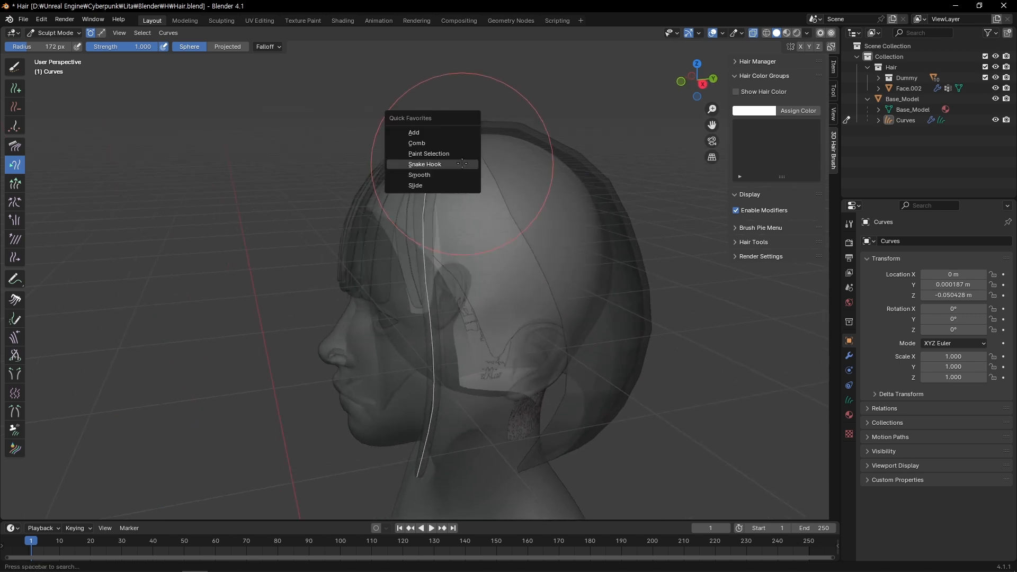
{"action": "left_click", "coordinate": [429, 142]}
{"action": "key", "text": "alt+z"}
{"action": "middle_click_drag", "start_coordinate": [483, 132], "coordinate": [468, 209], "text": "shift"}
{"action": "middle_click_drag", "start_coordinate": [468, 208], "coordinate": [436, 215], "text": "ctrl"}
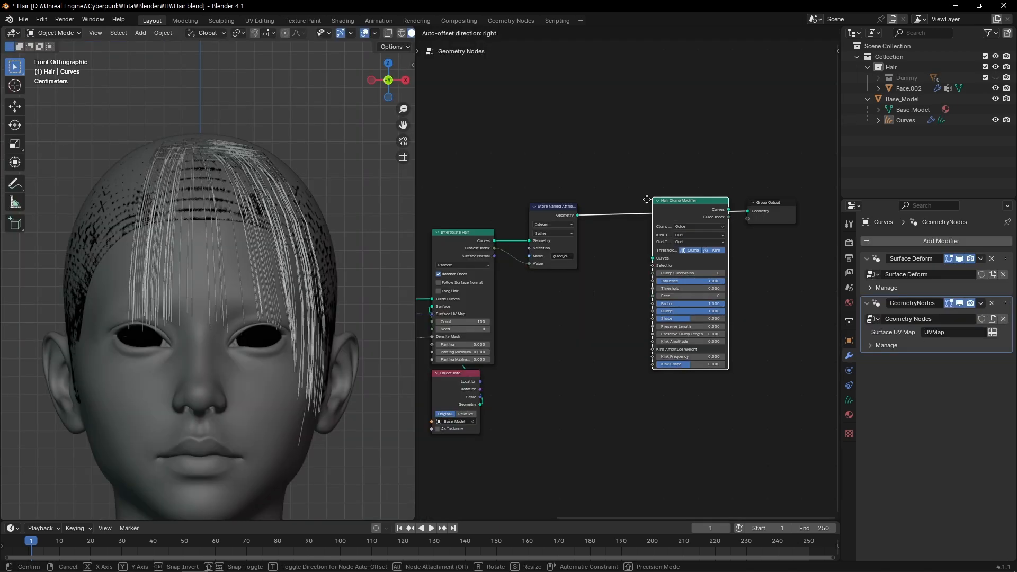
Insert the Hair Clump Modifier node between Store Named Attribute and Group Output in the hair's geometry nodes
{"action": "left_click_drag", "start_coordinate": [648, 192], "coordinate": [594, 192]}
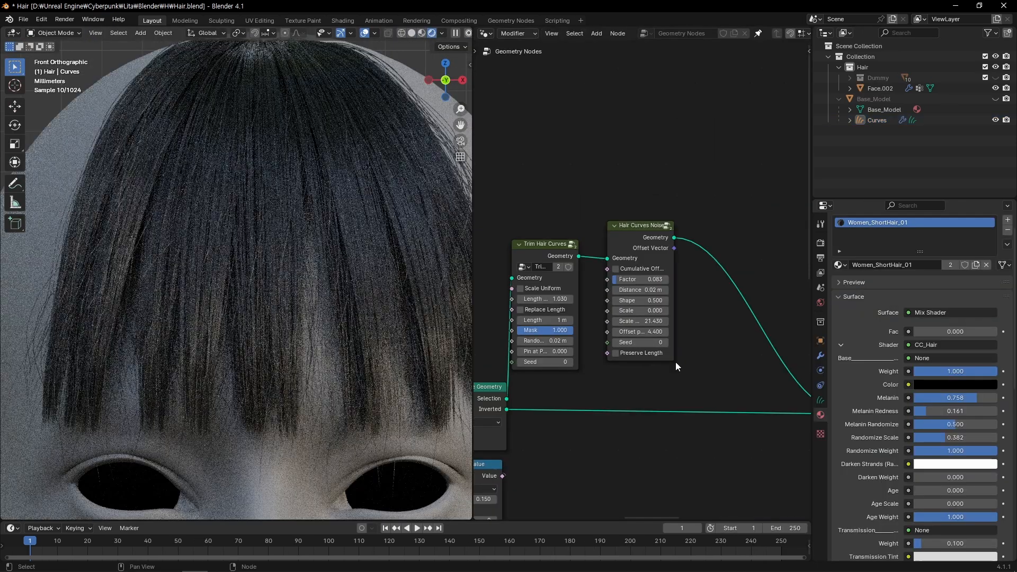
{"action": "left_click", "coordinate": [580, 272]}
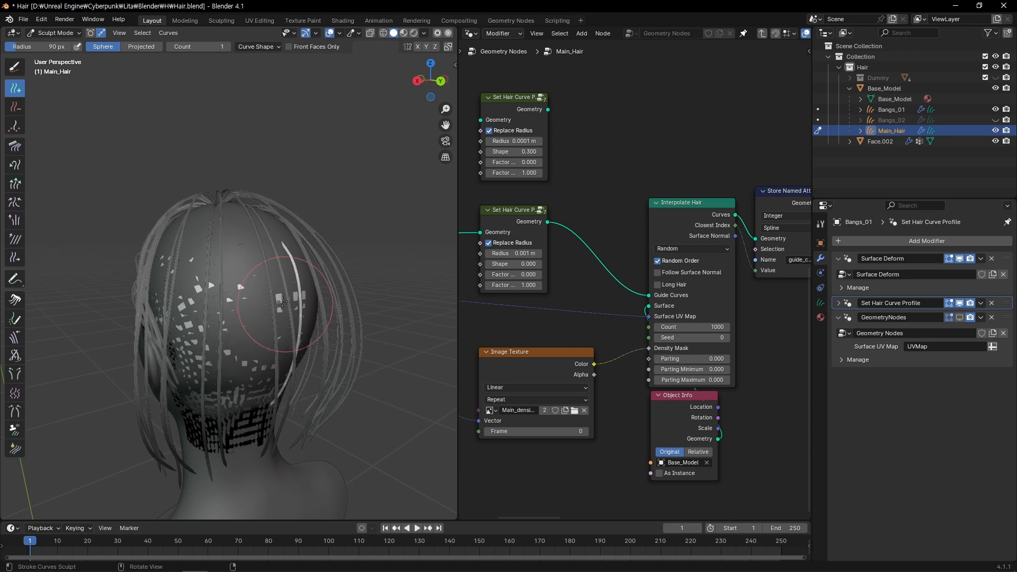
Choose the Comb brush for the Main_Hair curves and view them from the right side
{"action": "key", "text": "q"}
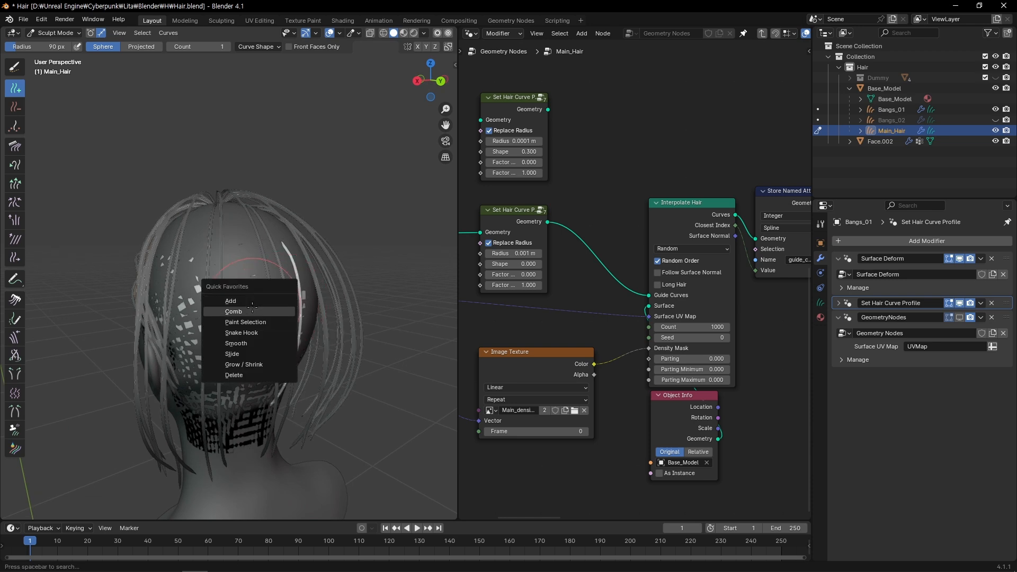
{"action": "left_click", "coordinate": [283, 311]}
{"action": "key", "text": "KP_3"}
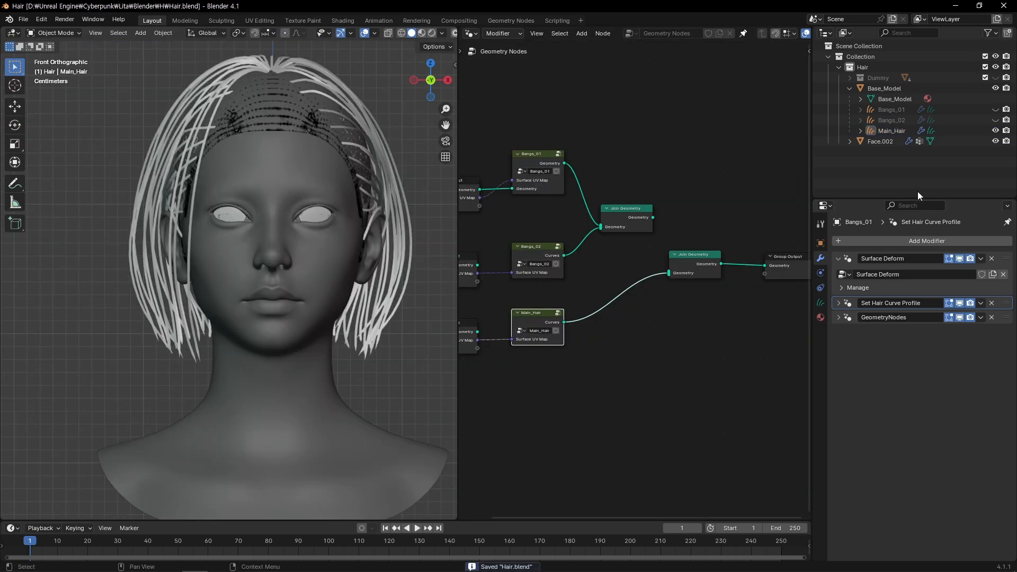
Show Bangs_01 and connect the bangs' Join Geometry output to the final Join Geometry node that feeds Group Output
{"action": "left_click", "coordinate": [995, 109]}
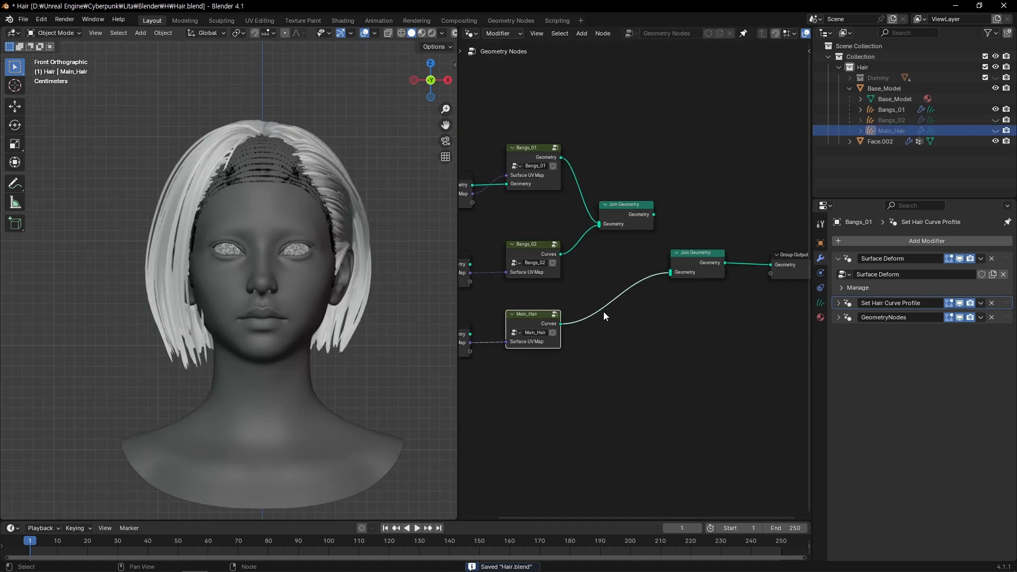
{"action": "scroll", "coordinate": [626, 279], "scroll_direction": "down", "scroll_amount": 1}
{"action": "left_click_drag", "start_coordinate": [671, 268], "coordinate": [667, 273]}
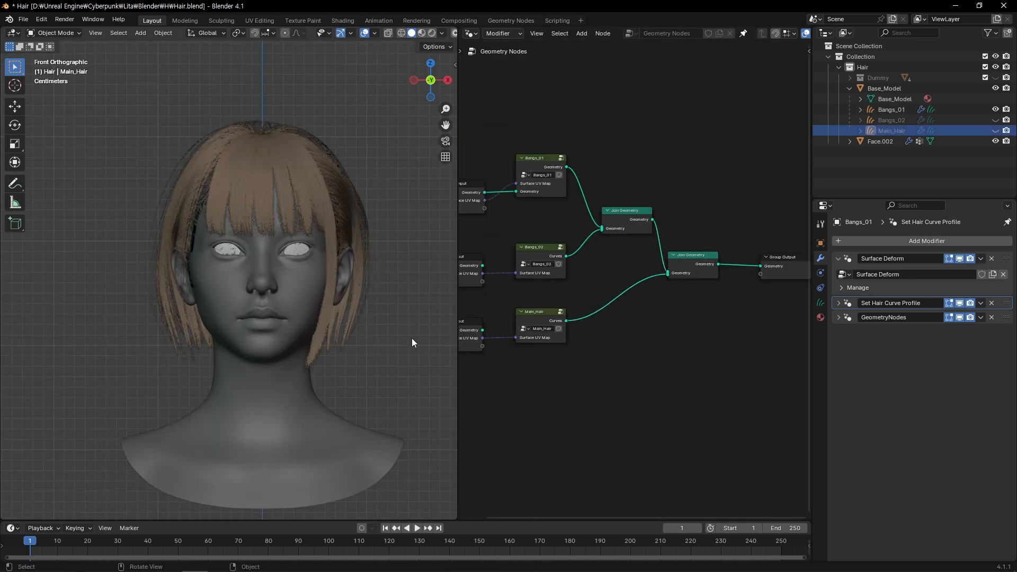
{"action": "middle_click_drag", "start_coordinate": [246, 219], "coordinate": [179, 231]}
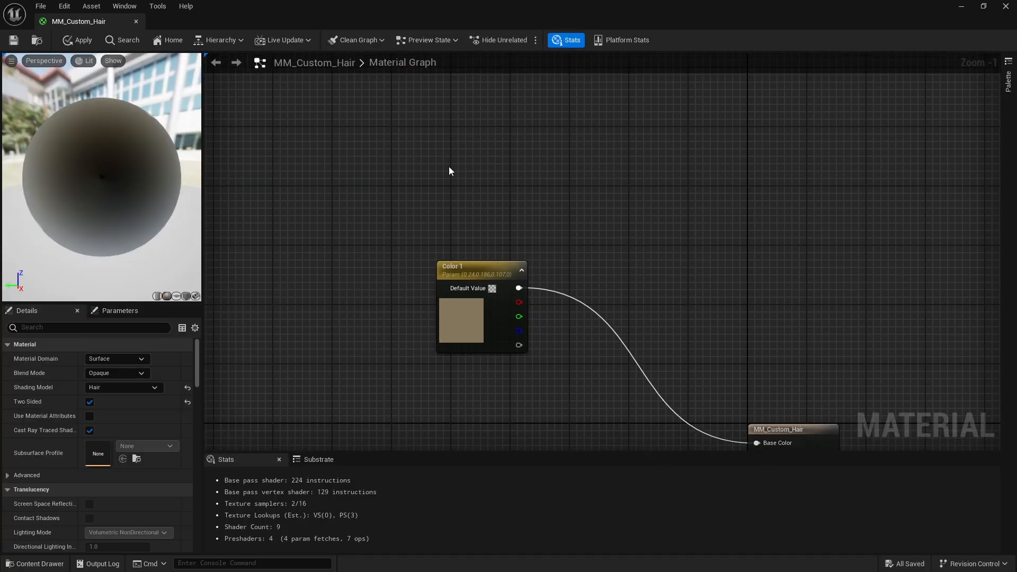
In Unreal Engine's MM_Custom_Hair material, paste a second colour parameter as Color 2 and connect the Lerp output to Base Color
{"action": "key", "text": "ctrl+v"}
{"action": "double_click", "coordinate": [490, 172]}
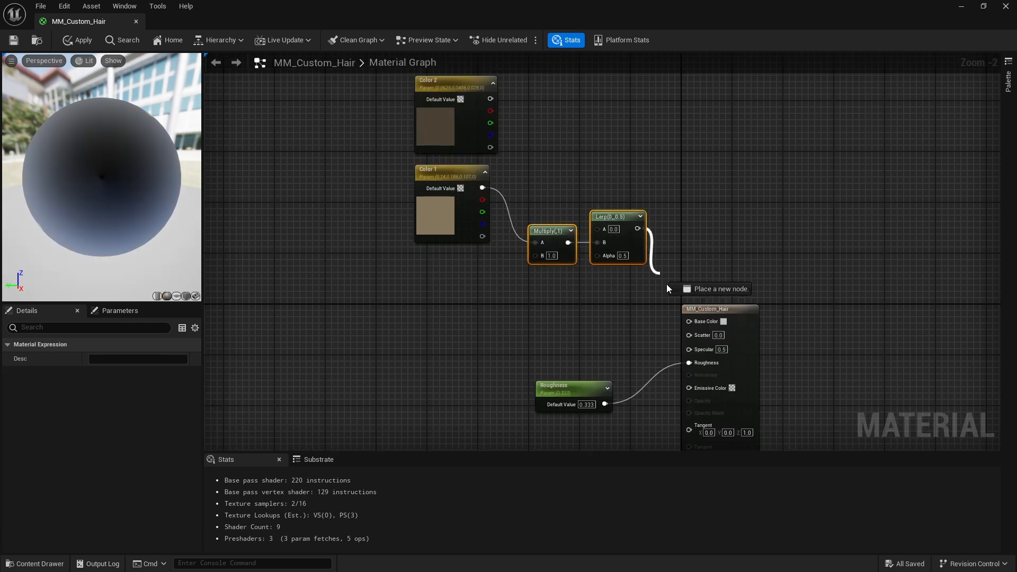
{"action": "left_click_drag", "start_coordinate": [694, 323], "coordinate": [691, 321]}
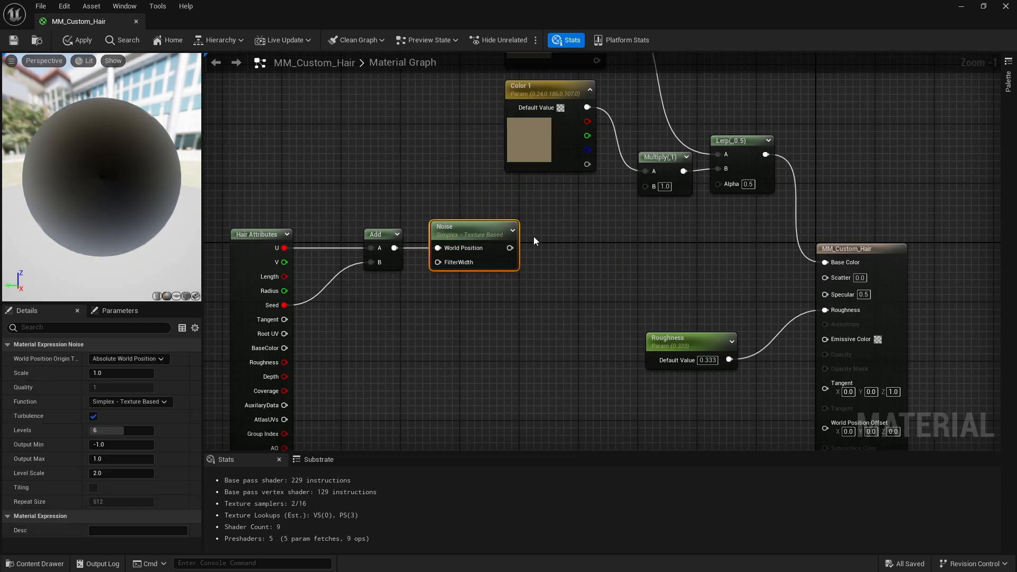
Add a Lerp node after the Noise node and connect the Noise output to its A input
{"action": "left_click_drag", "start_coordinate": [509, 247], "coordinate": [541, 258]}
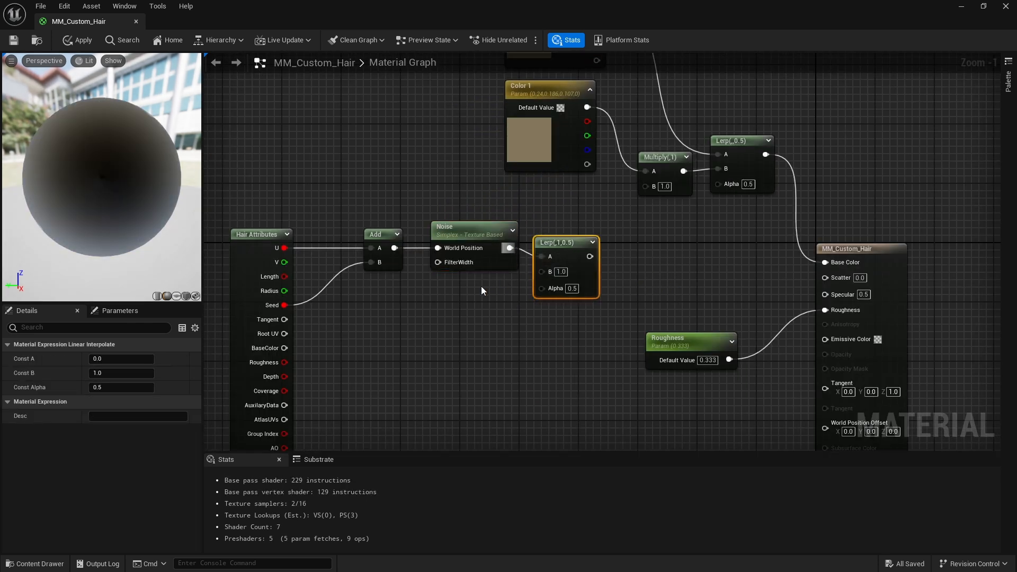
{"action": "right_click_drag", "start_coordinate": [481, 286], "coordinate": [512, 258]}
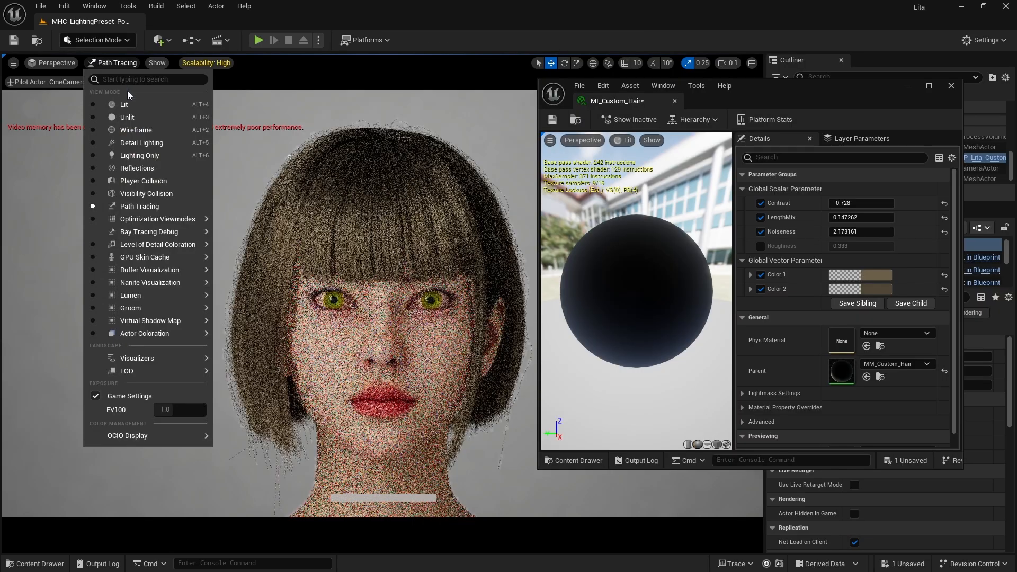
{"action": "left_click", "coordinate": [131, 101]}
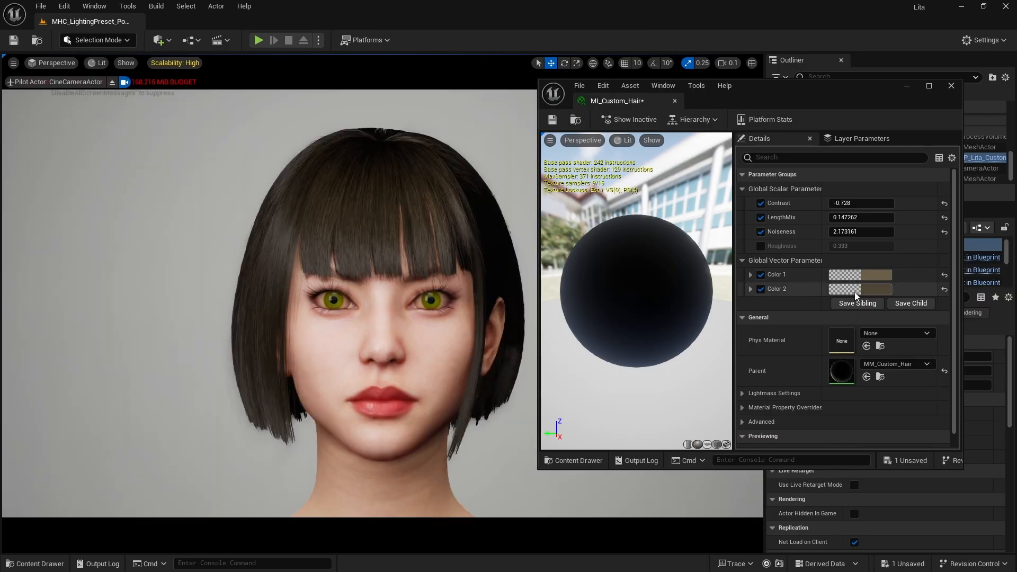
Darken MI_Custom_Hair's Color 2 to sRGB hex 2D271C00, save the material instance, and preview the portrait with Path Tracing
{"action": "left_click", "coordinate": [859, 289]}
{"action": "left_click_drag", "start_coordinate": [806, 428], "coordinate": [806, 432]}
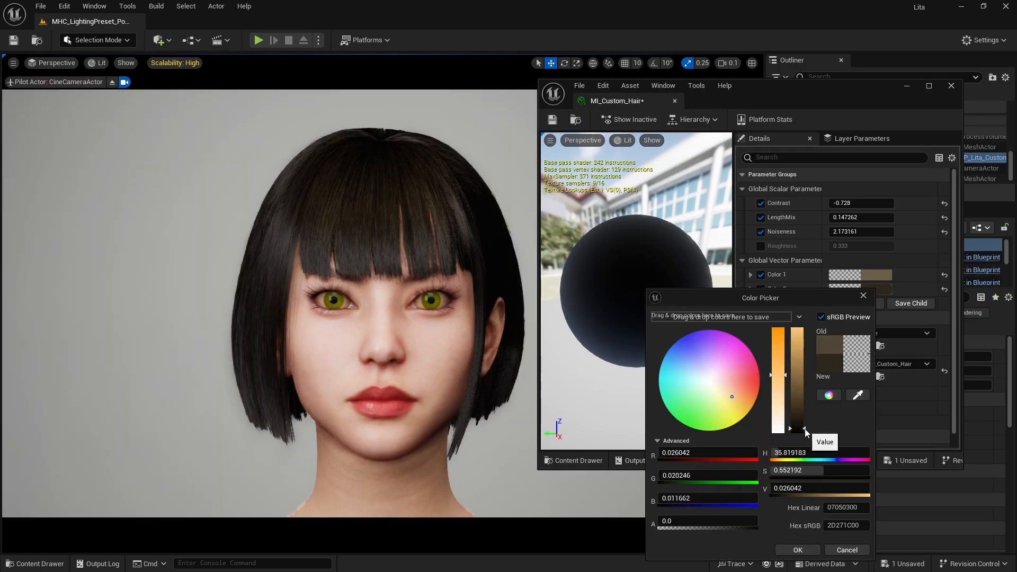
{"action": "left_click", "coordinate": [795, 549]}
{"action": "key", "text": "ctrl+s"}
{"action": "left_click", "coordinate": [98, 62]}
{"action": "left_click", "coordinate": [175, 204]}
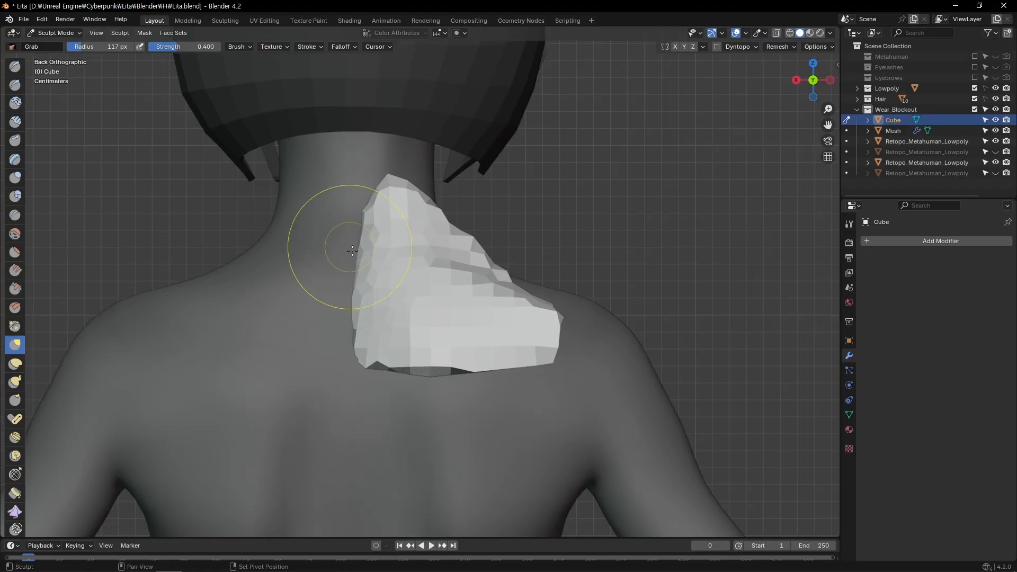
Switch to Blender and reshape the mirrored dark upper-back pieces of Cube.001 with the Grab brush, adjusting its radius
{"action": "mouse_move", "coordinate": [329, 239]}
{"action": "middle_mouse_down"}
{"action": "mouse_move", "coordinate": [484, 232]}
{"action": "mouse_move", "coordinate": [467, 219]}
{"action": "mouse_move", "coordinate": [443, 229]}
{"action": "middle_mouse_up"}
{"action": "key", "text": "f"}
{"action": "left_click", "coordinate": [448, 228]}
{"action": "left_click_drag", "start_coordinate": [450, 218], "coordinate": [452, 187]}
{"action": "key", "text": "f"}
{"action": "left_click", "coordinate": [459, 196]}
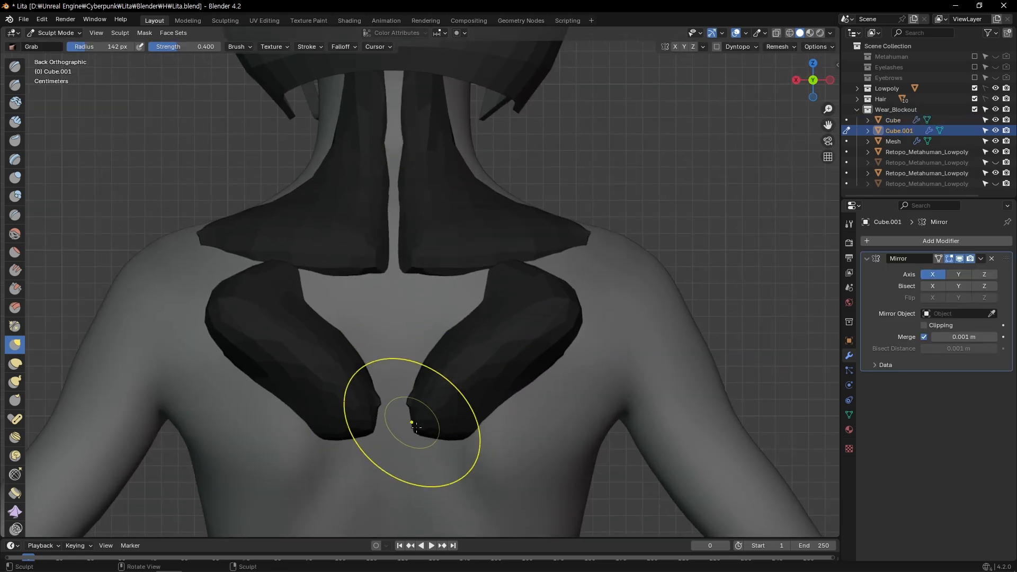
{"action": "mouse_move", "coordinate": [410, 415]}
{"action": "left_mouse_down"}
{"action": "mouse_move", "coordinate": [431, 364]}
{"action": "mouse_move", "coordinate": [518, 262]}
{"action": "left_mouse_up"}
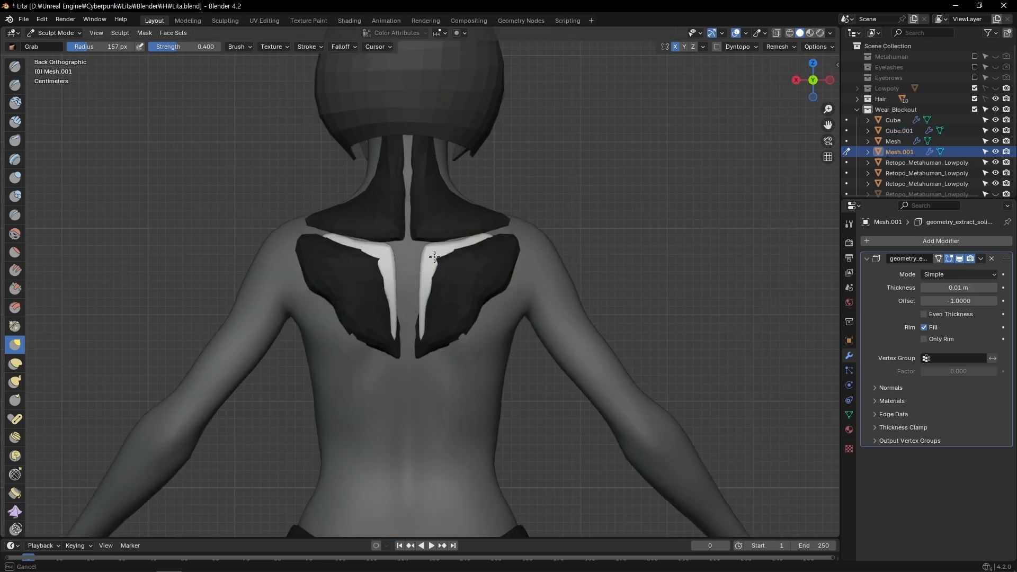
Refine the white back trim, the Cube.007 torso armour piece and the purple hip muscles with the Grab brush
{"action": "middle_click_drag", "start_coordinate": [476, 238], "coordinate": [476, 215], "text": "ctrl"}
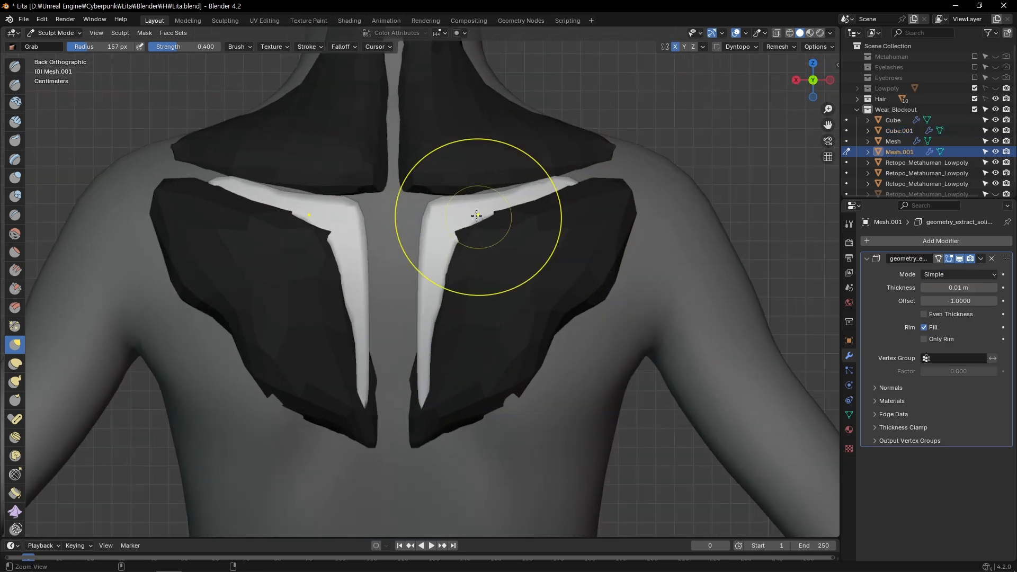
{"action": "left_click_drag", "start_coordinate": [430, 185], "coordinate": [407, 187]}
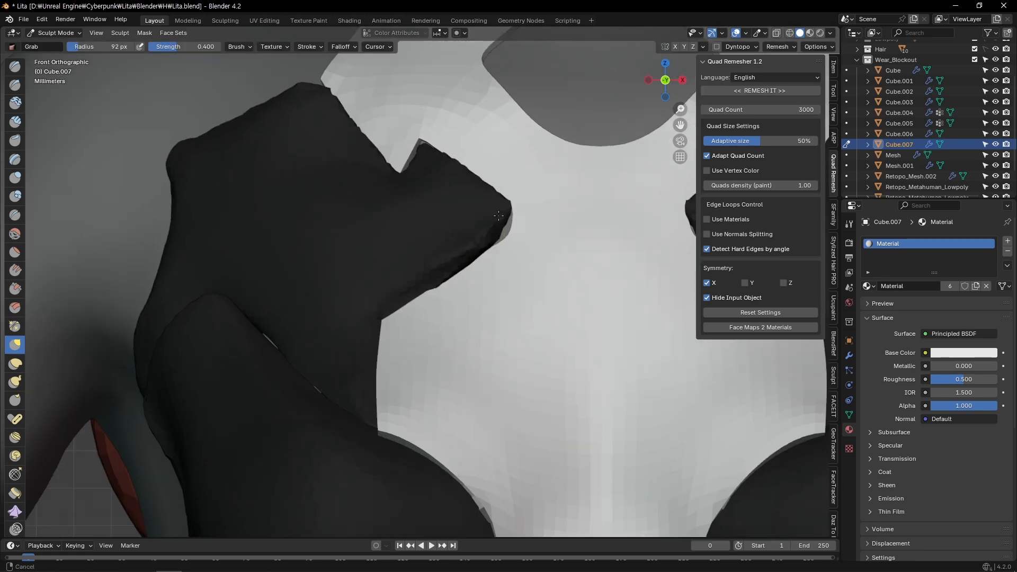
{"action": "scroll", "coordinate": [498, 215], "scroll_direction": "up", "scroll_amount": 2}
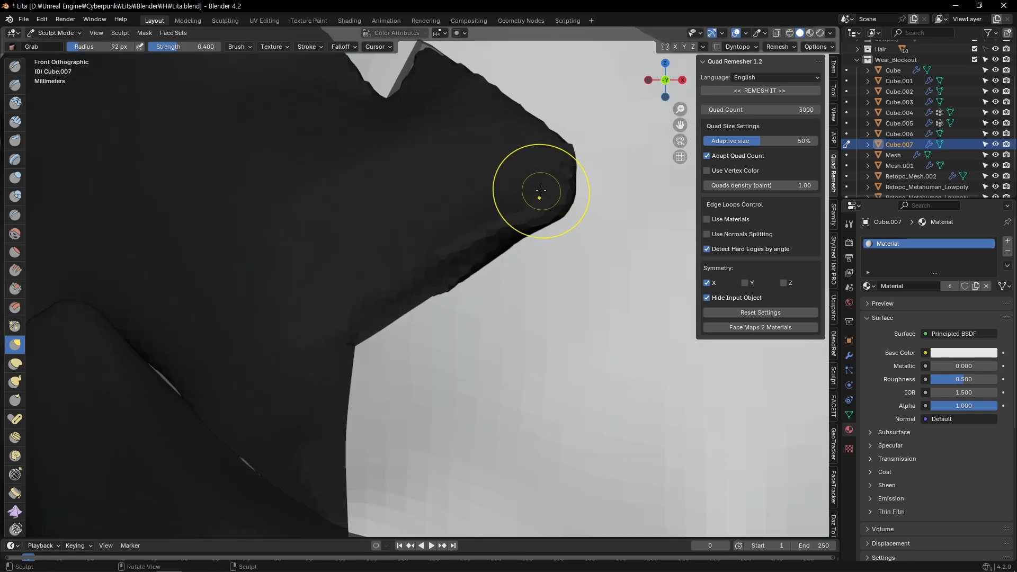
{"action": "scroll", "coordinate": [464, 232], "scroll_direction": "down", "scroll_amount": 3}
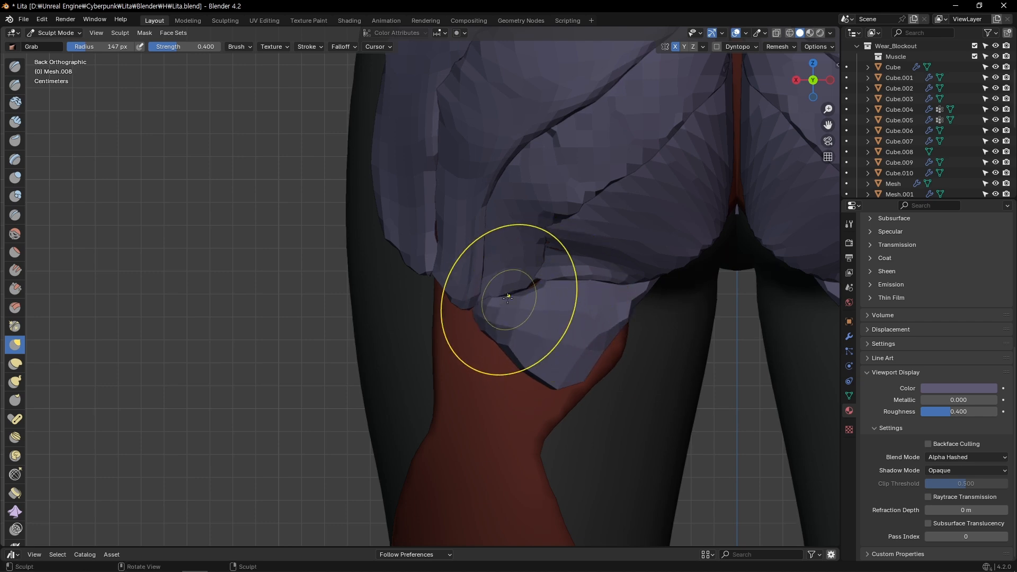
{"action": "left_click_drag", "start_coordinate": [507, 298], "coordinate": [565, 368]}
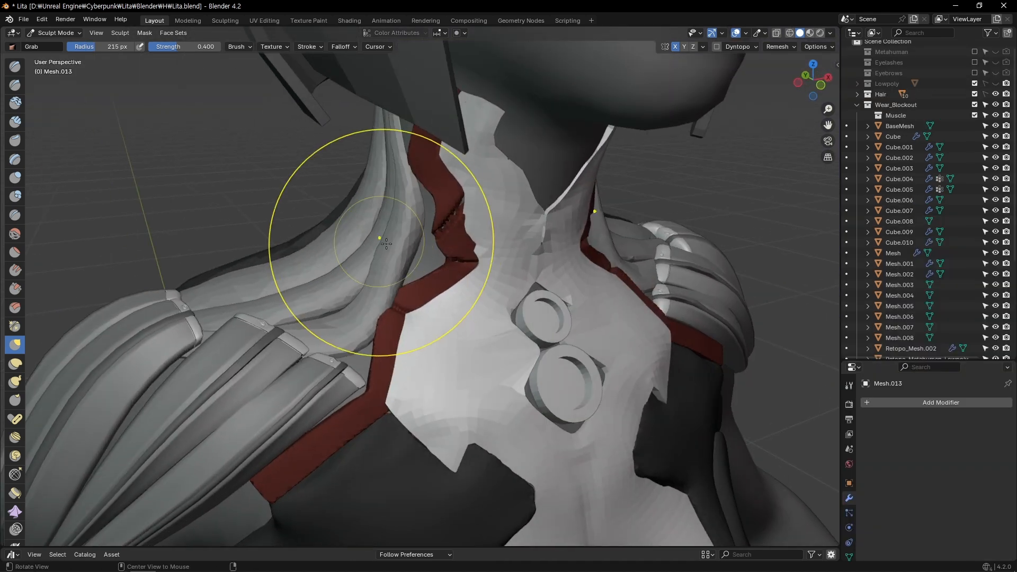
Sculpt the neck muscle strips and the grey muscle bands beneath the dark armour with the Grab brush
{"action": "left_click_drag", "start_coordinate": [374, 234], "coordinate": [415, 240]}
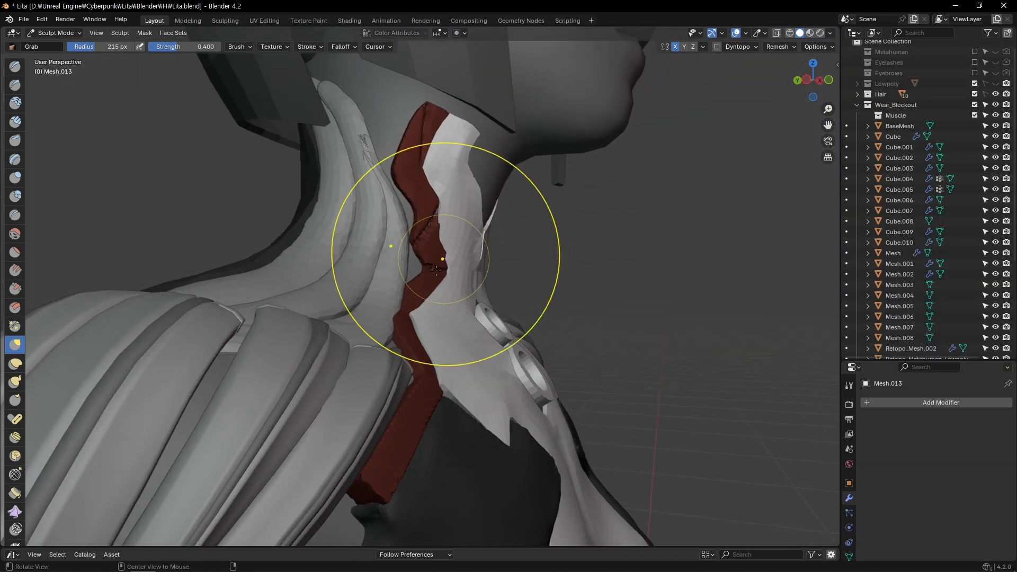
{"action": "middle_click_drag", "start_coordinate": [420, 272], "coordinate": [436, 284]}
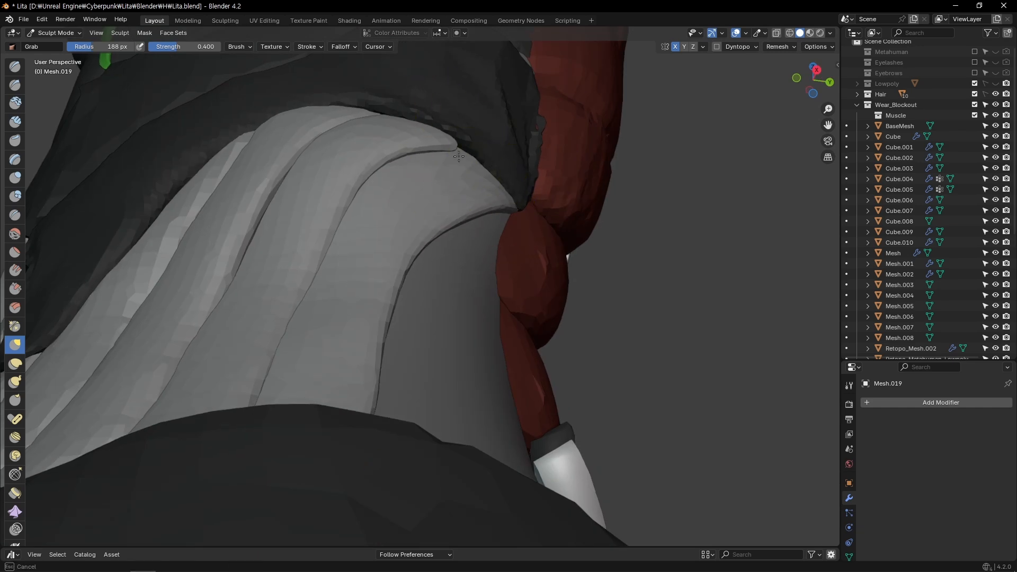
{"action": "middle_click_drag", "start_coordinate": [445, 212], "coordinate": [454, 193]}
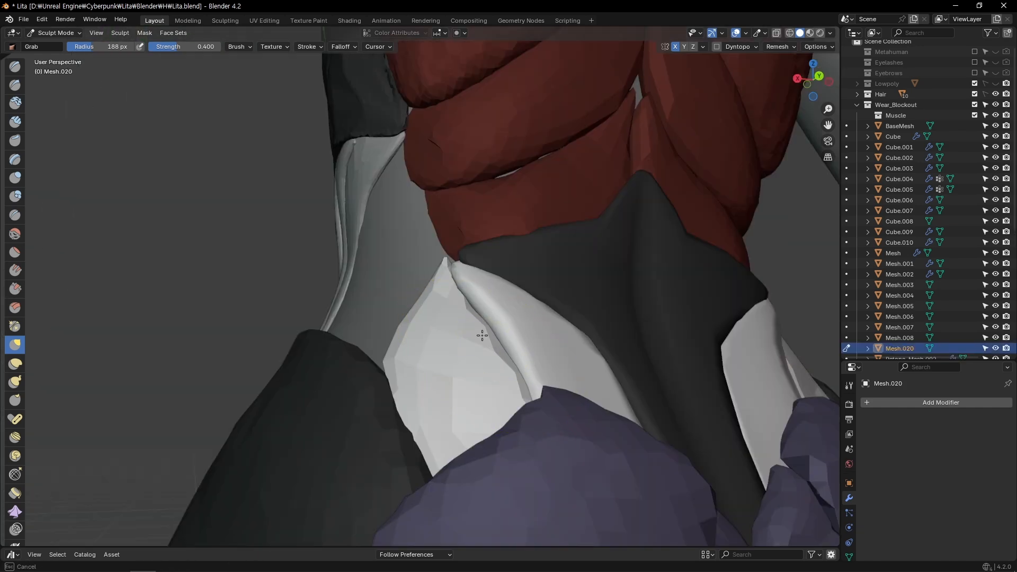
{"action": "middle_click_drag", "start_coordinate": [479, 333], "coordinate": [491, 363]}
{"action": "left_click_drag", "start_coordinate": [491, 363], "coordinate": [433, 333], "text": "ctrl+alt"}
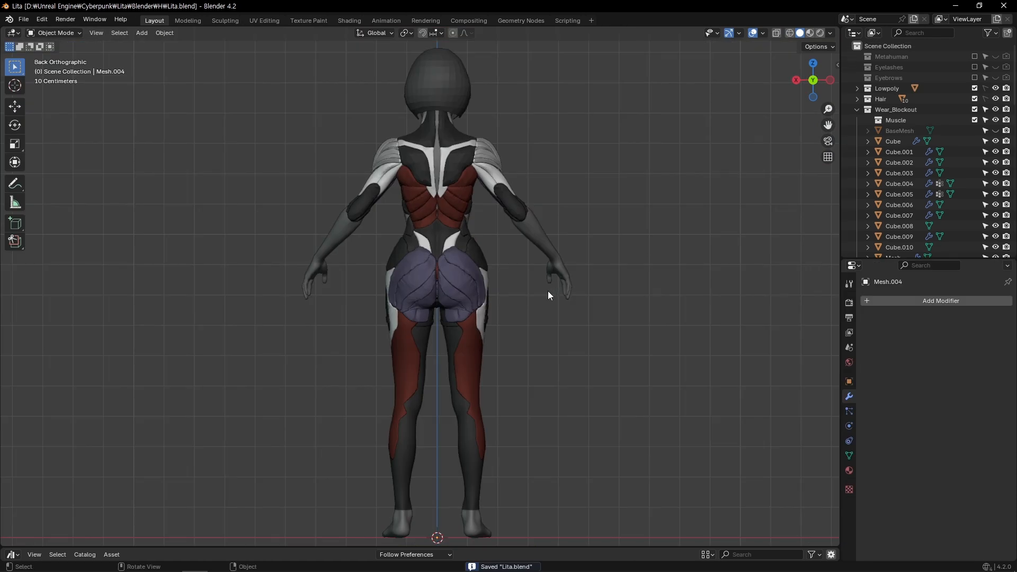
Review the complete muscle-suit blockout on the body from the back and the front
{"action": "scroll", "coordinate": [547, 291], "scroll_direction": "up", "scroll_amount": 1}
{"action": "key", "text": "KP_1"}
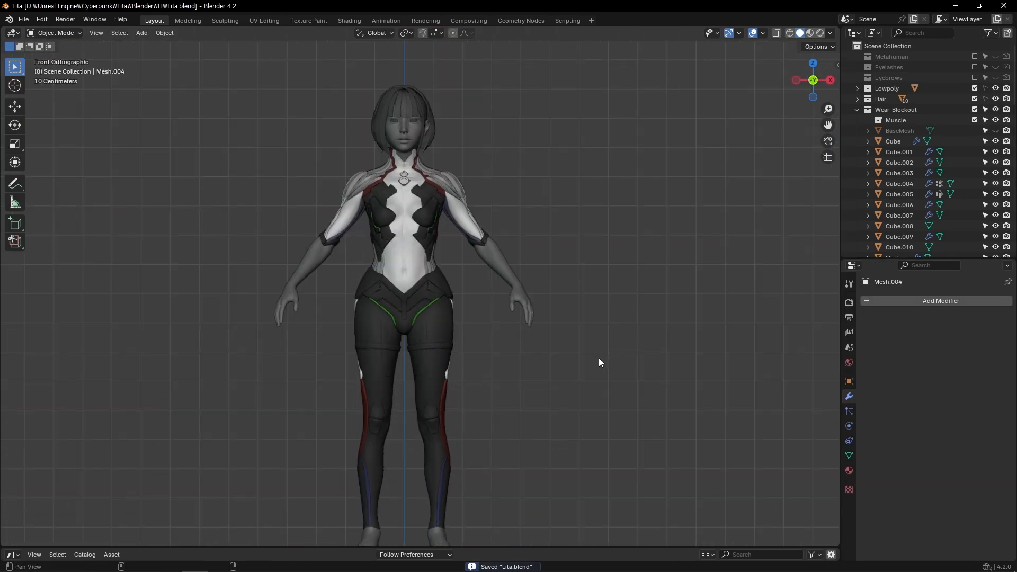
{"action": "left_click_drag", "start_coordinate": [599, 357], "coordinate": [610, 347], "text": "alt+shift"}
{"action": "key", "text": "shift+s"}
Retopologise the sculpted Cube.043 segment with Quad Remesher, using a quad count of 300 and X symmetry
{"action": "left_click_drag", "start_coordinate": [551, 303], "coordinate": [530, 287], "text": "ctrl+alt"}
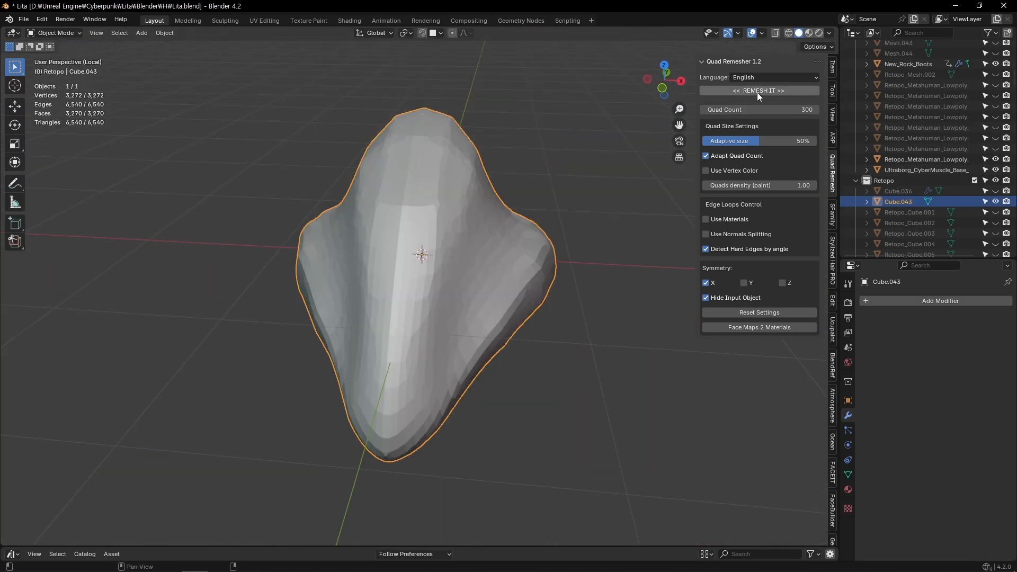
{"action": "left_click", "coordinate": [758, 91]}
{"action": "middle_click_drag", "start_coordinate": [498, 262], "coordinate": [420, 244]}
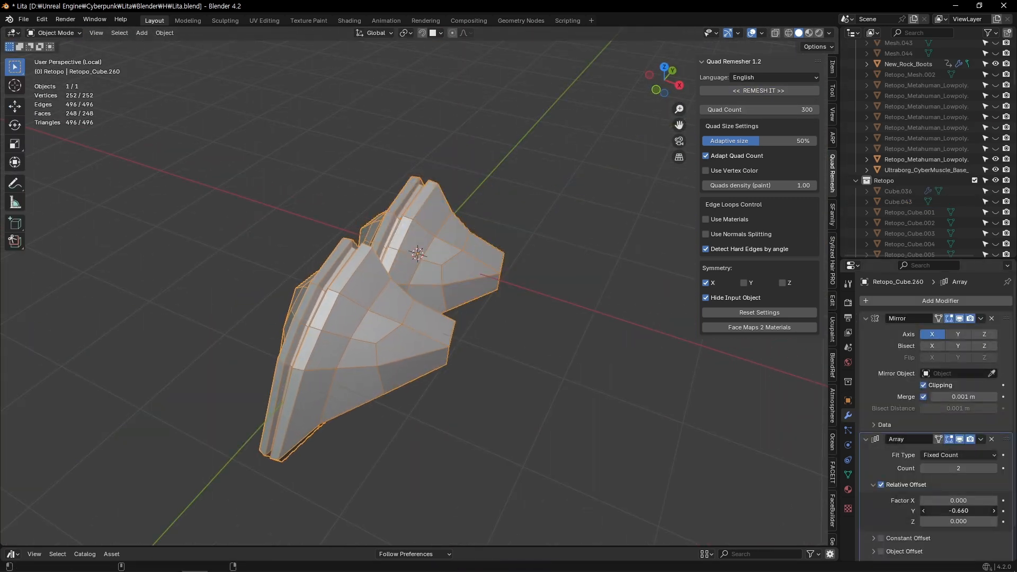
Set the Array modifier's relative Y offset to -0.670 on the mirrored segment and rotate the arrayed chain in side view
{"action": "left_click_drag", "start_coordinate": [937, 511], "coordinate": [948, 513]}
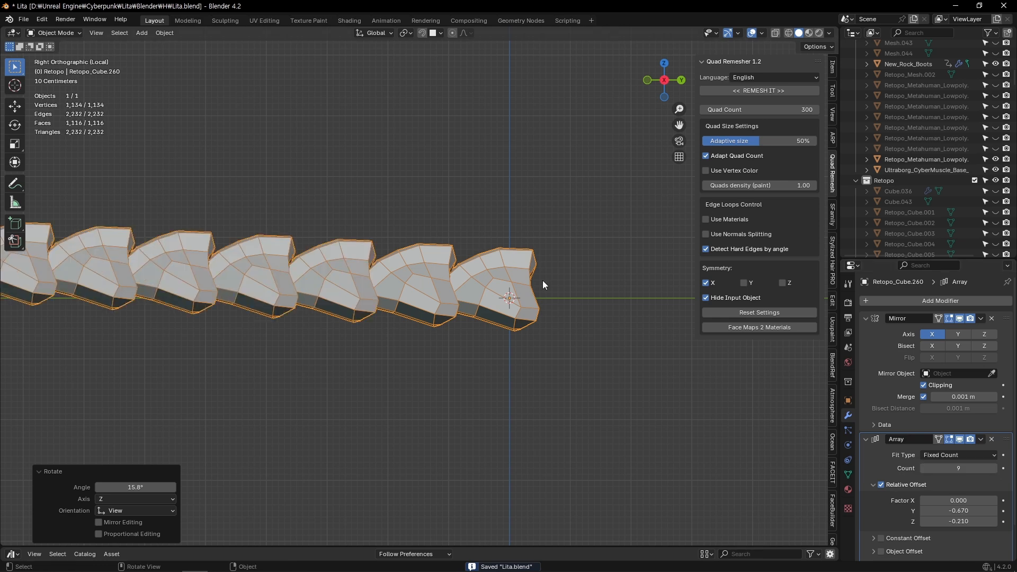
{"action": "key", "text": "r"}
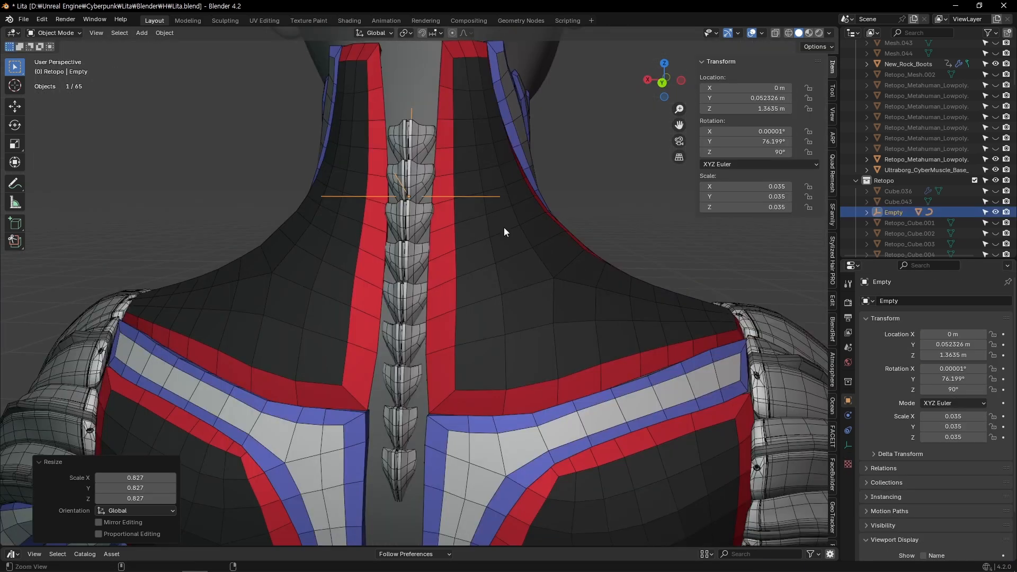
{"action": "scroll", "coordinate": [503, 227], "scroll_direction": "up", "scroll_amount": 5, "text": "alt"}
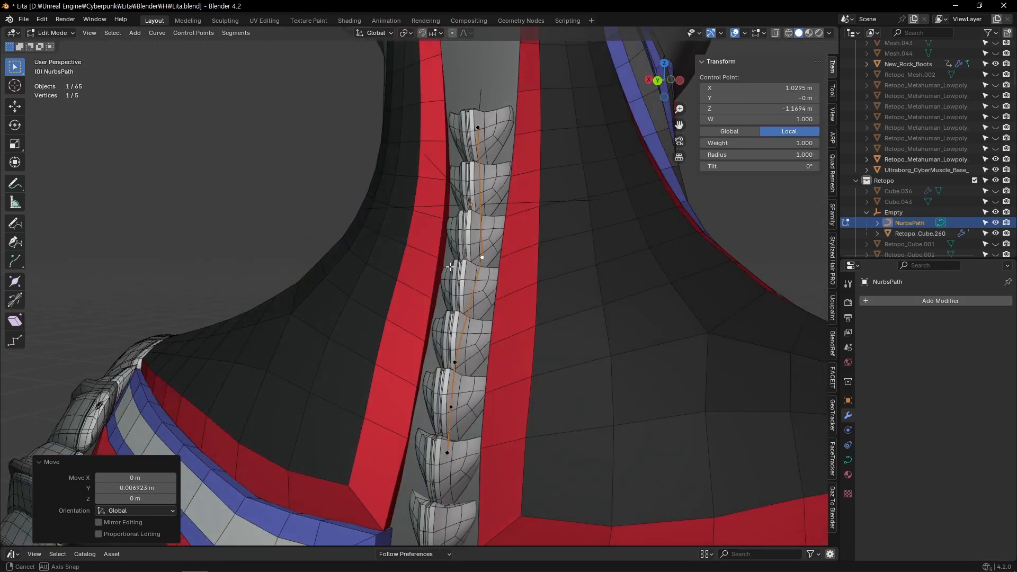
Fit the spine chain to the back by moving its Empty, and reduce the radius at NurbsPath's lower end point
{"action": "key", "text": "g"}
{"action": "middle_click_drag", "start_coordinate": [513, 210], "coordinate": [529, 195], "text": "shift"}
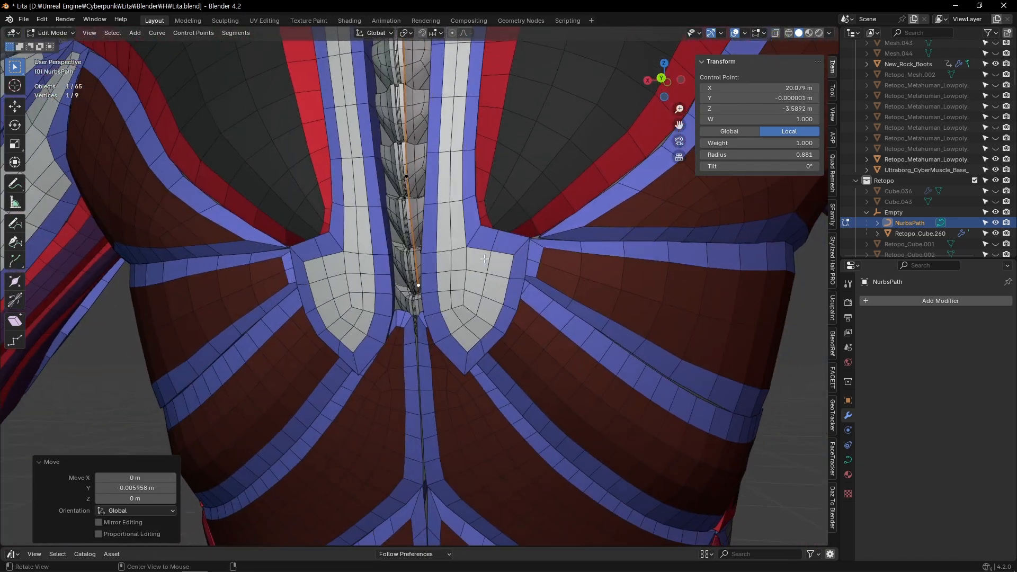
{"action": "key", "text": "alt+s"}
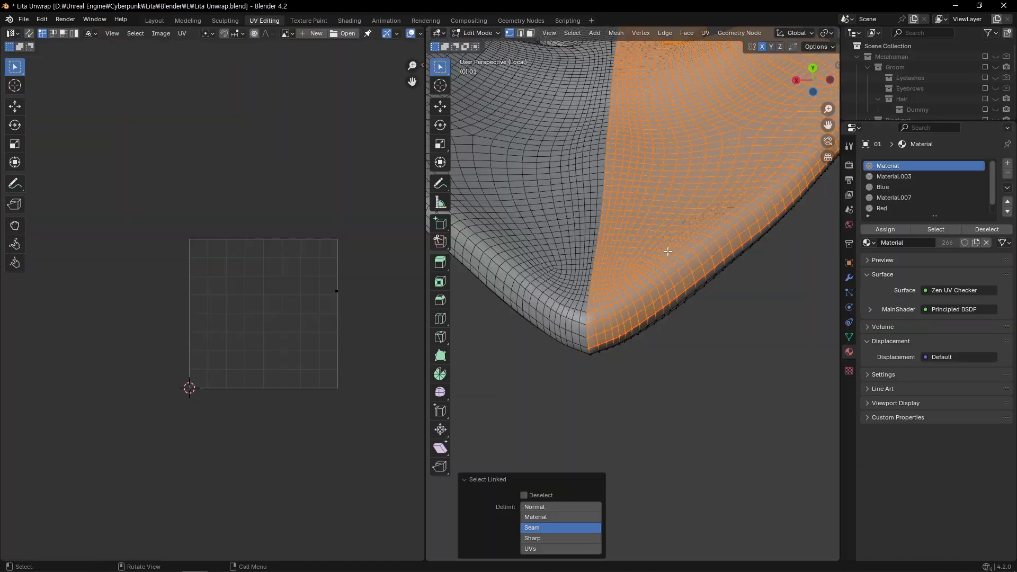
Unwrap the selected faces of suit mesh 01 with the Angle Based method, Scaled margin and a margin of 0.001
{"action": "key", "text": "u"}
{"action": "left_click", "coordinate": [632, 248]}
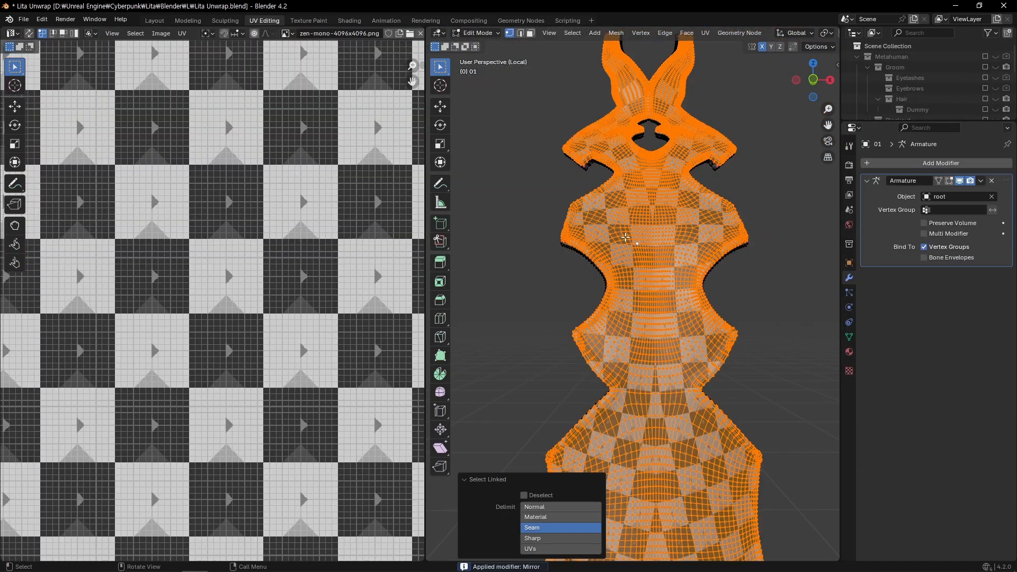
{"action": "key", "text": "u"}
{"action": "left_click", "coordinate": [549, 235]}
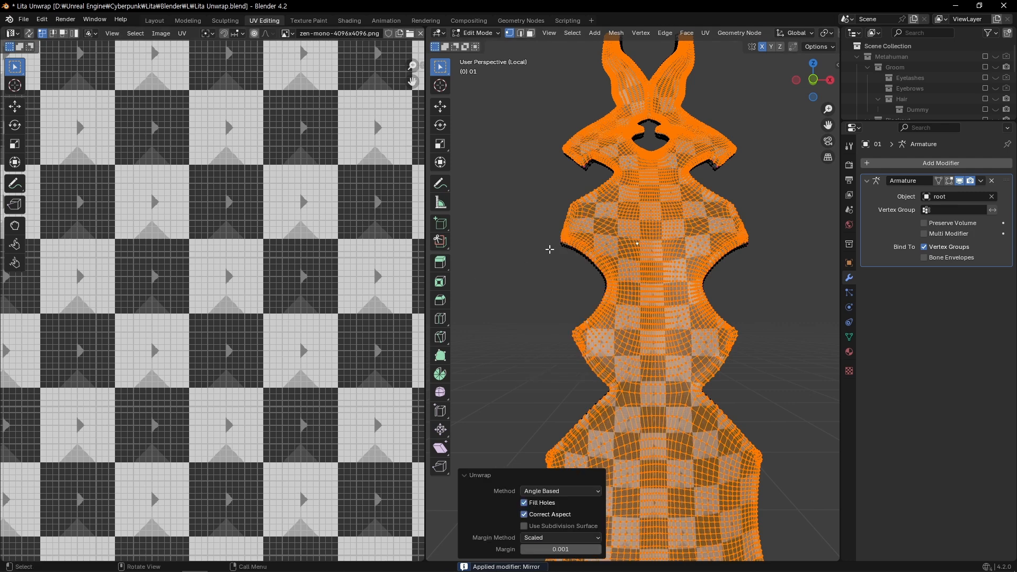
Pack the UV islands of meshes 01 to 09 with UVPackmaster3 into 4 by 1 tiles with a margin of 0.003
{"action": "left_click", "coordinate": [351, 157]}
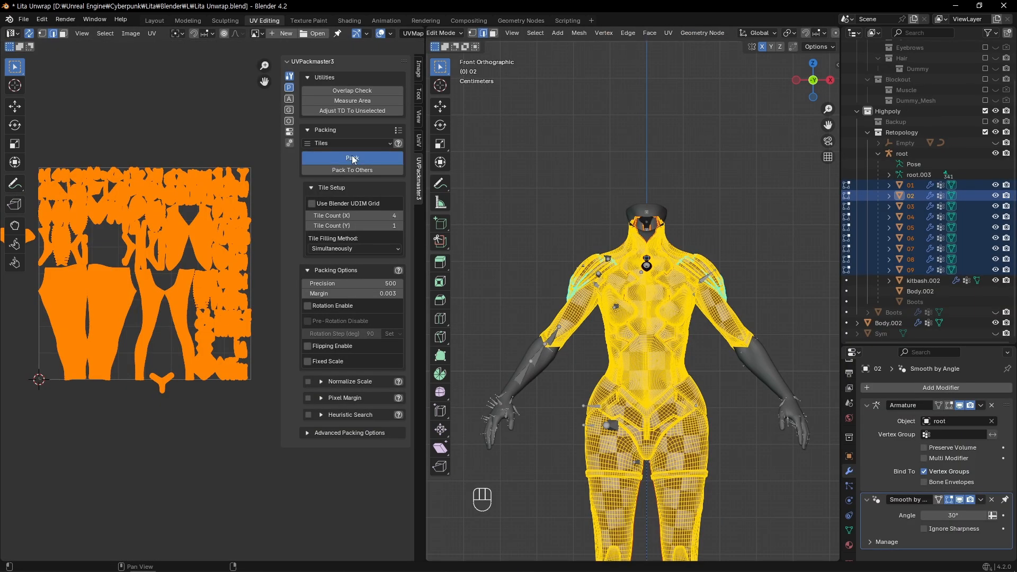
{"action": "left_click", "coordinate": [352, 158]}
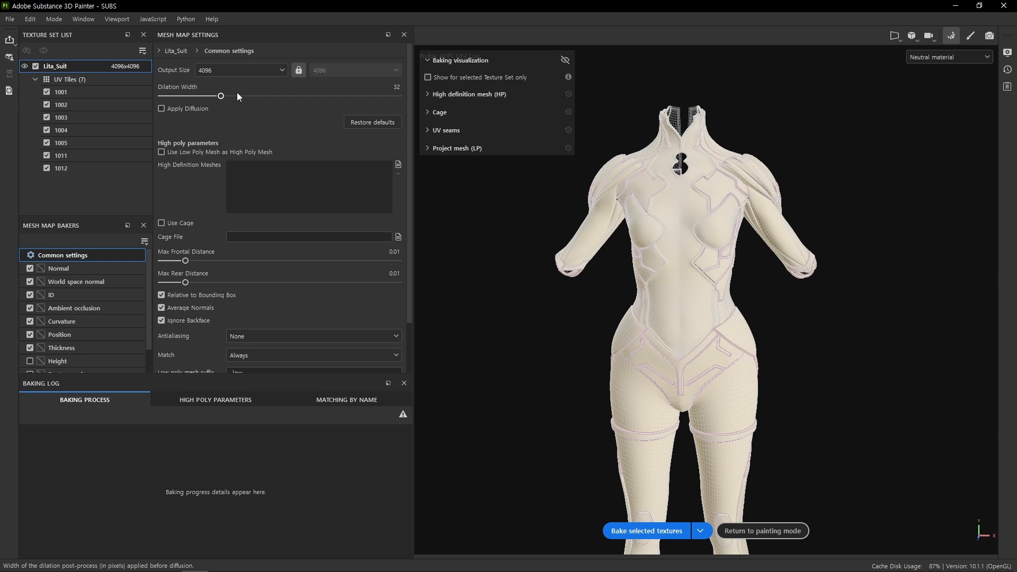
Switch to Substance 3D Painter and bake the selected mesh maps for the Lita_Suit texture set
{"action": "scroll", "coordinate": [214, 278], "scroll_direction": "down", "scroll_amount": 3}
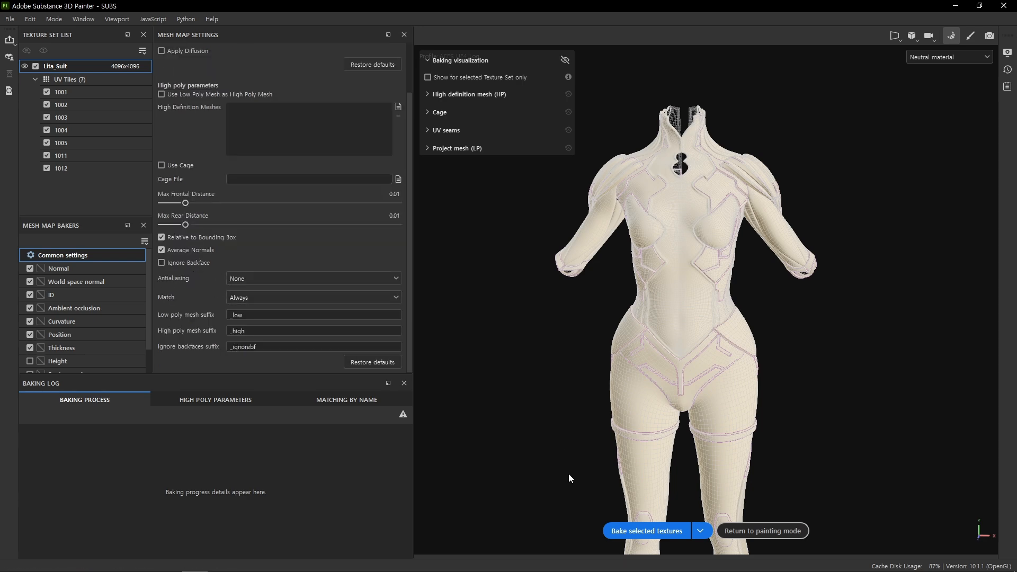
{"action": "left_click", "coordinate": [646, 531]}
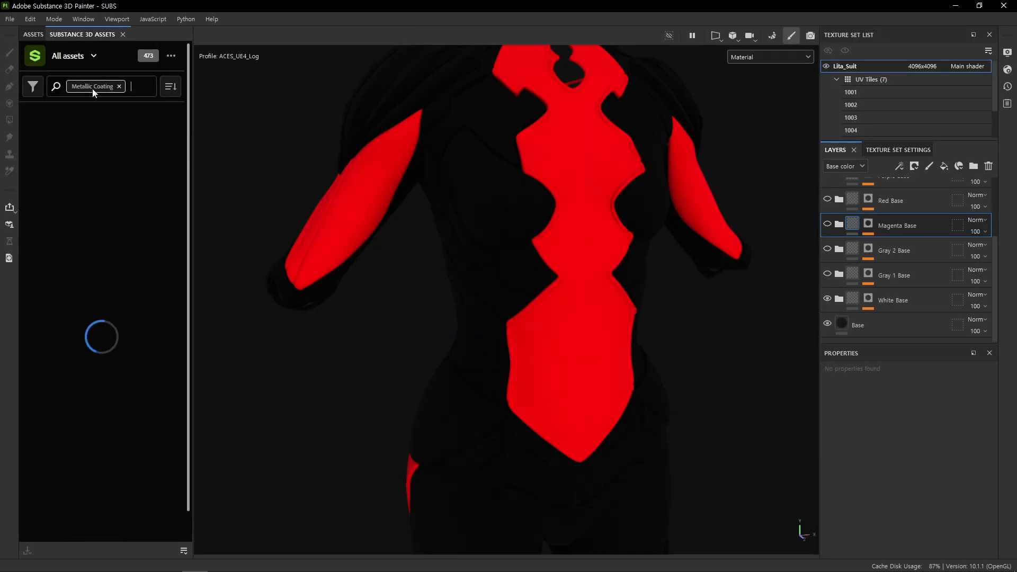
Get the Metal Coated material from the Substance 3D asset library and add it to the White Base folder
{"action": "left_click", "coordinate": [68, 181]}
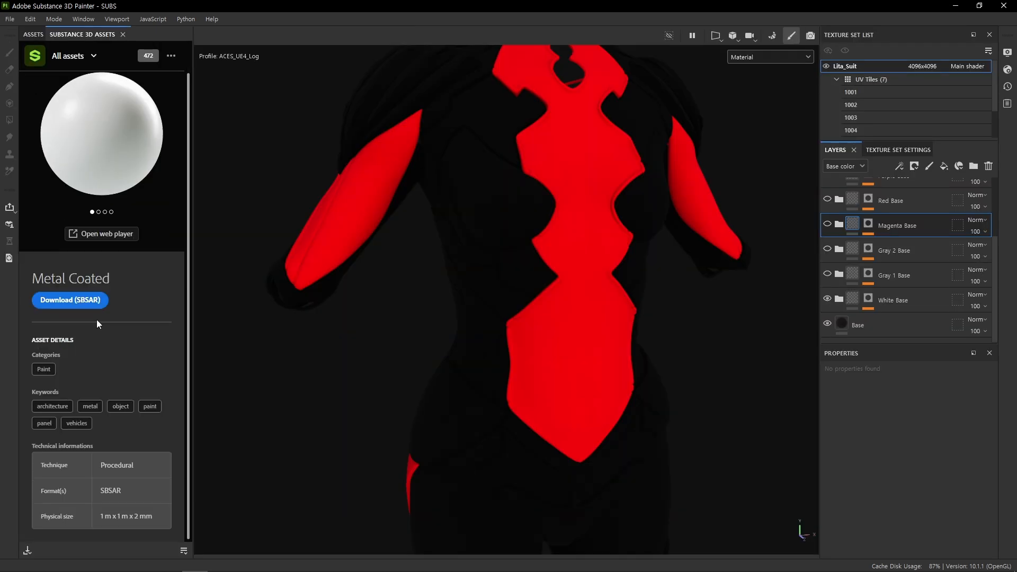
{"action": "left_click", "coordinate": [85, 332]}
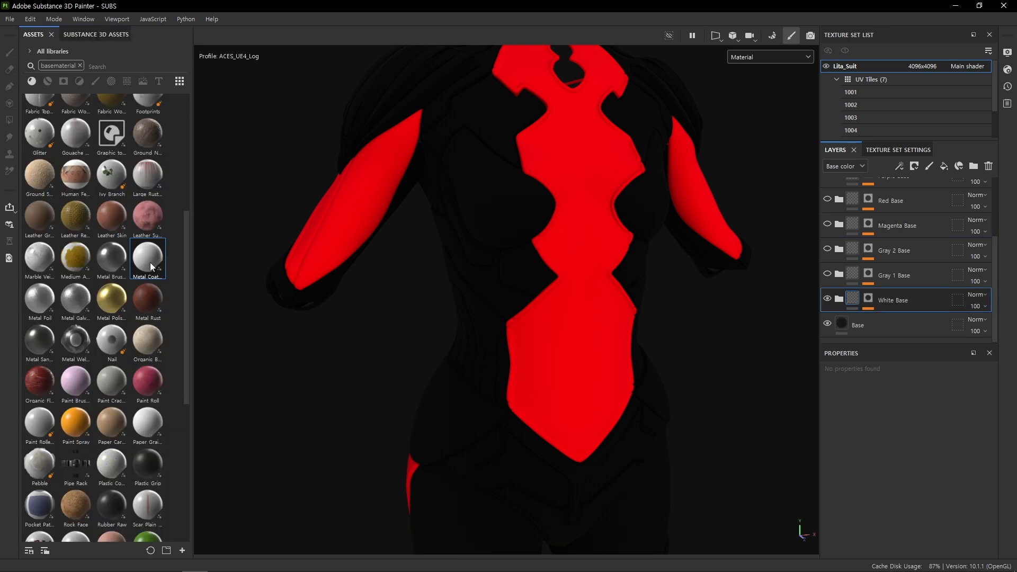
{"action": "left_click_drag", "start_coordinate": [151, 262], "coordinate": [888, 316]}
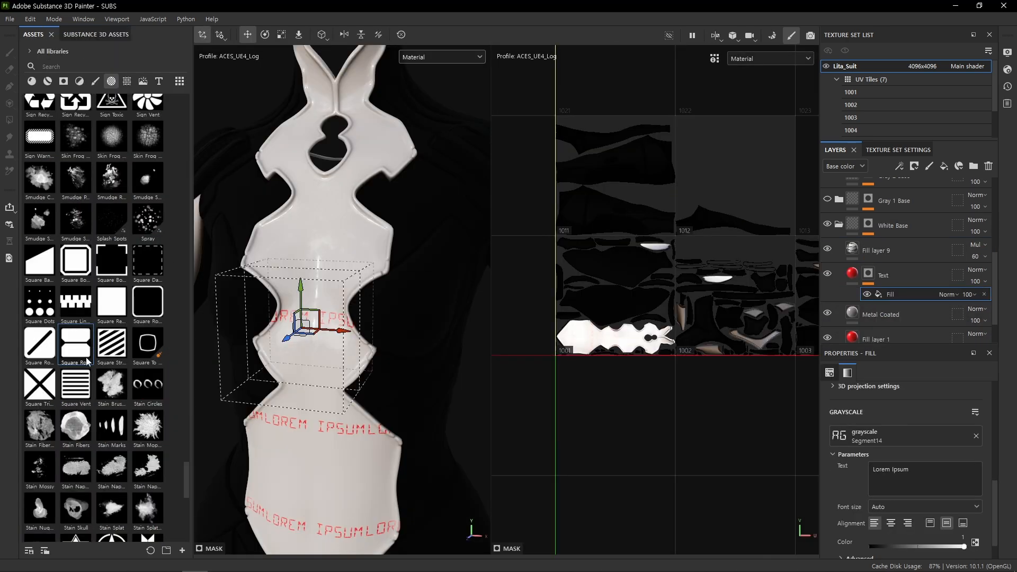
Set the Leather Pattern layer's tiling to 32 and show the Damages layer
{"action": "left_click_drag", "start_coordinate": [867, 446], "coordinate": [869, 442]}
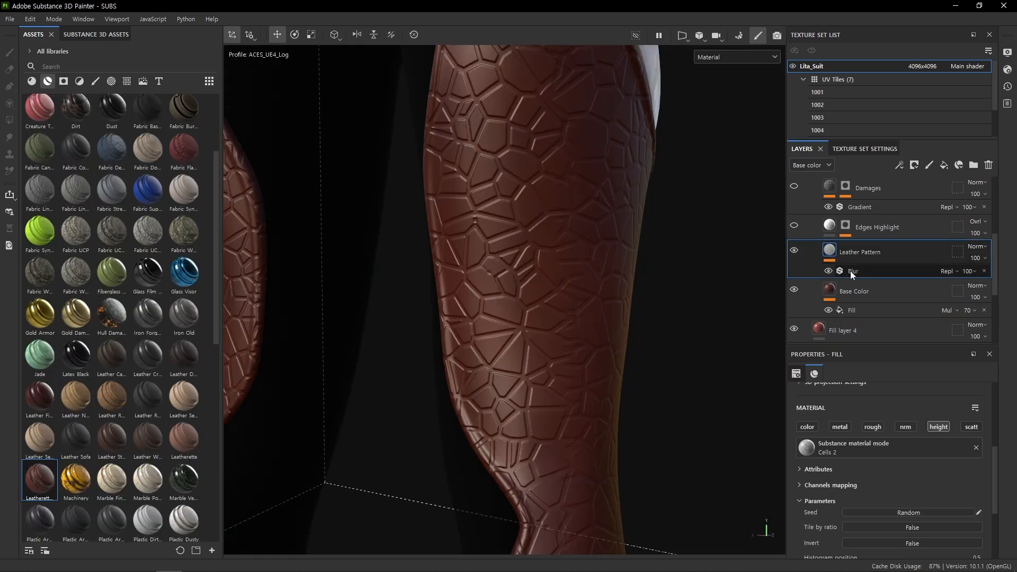
{"action": "scroll", "coordinate": [887, 469], "scroll_direction": "up", "scroll_amount": 2}
{"action": "left_click_drag", "start_coordinate": [874, 414], "coordinate": [887, 414]}
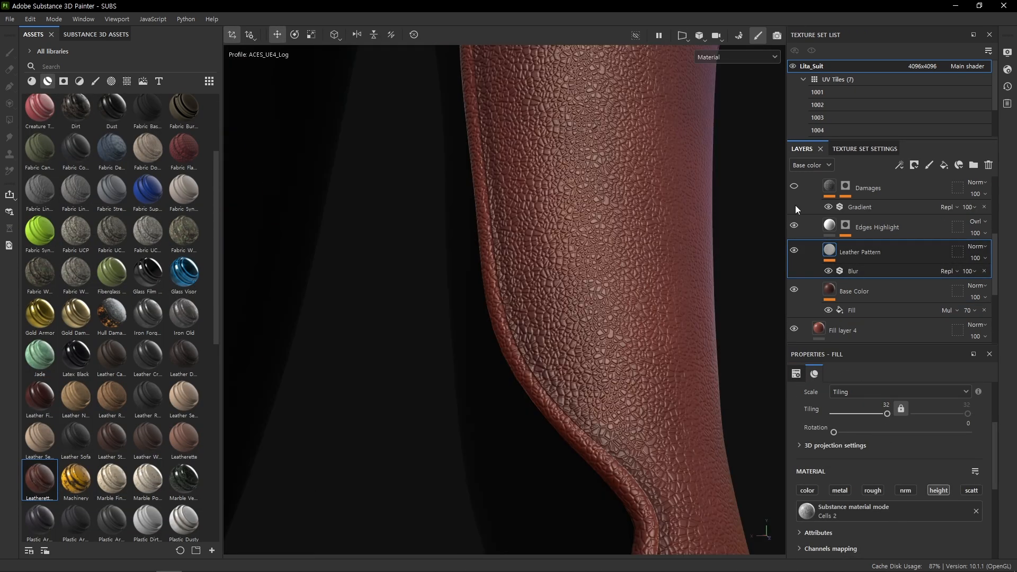
{"action": "left_click", "coordinate": [793, 186]}
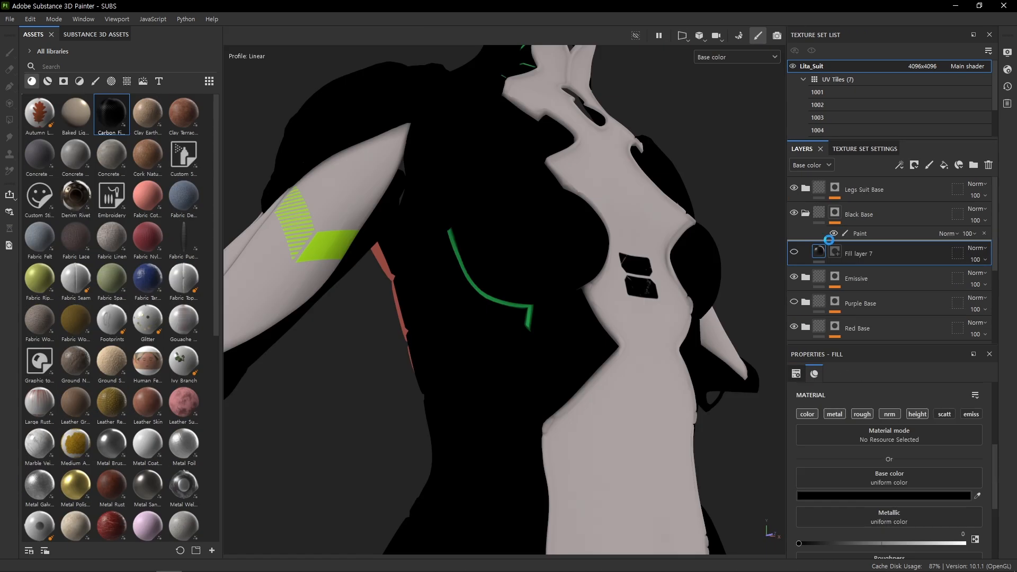
Select the Carbon Fiber fill in the Black Base folder, return to full material view, and set its tiling to 32
{"action": "left_click", "coordinate": [855, 259]}
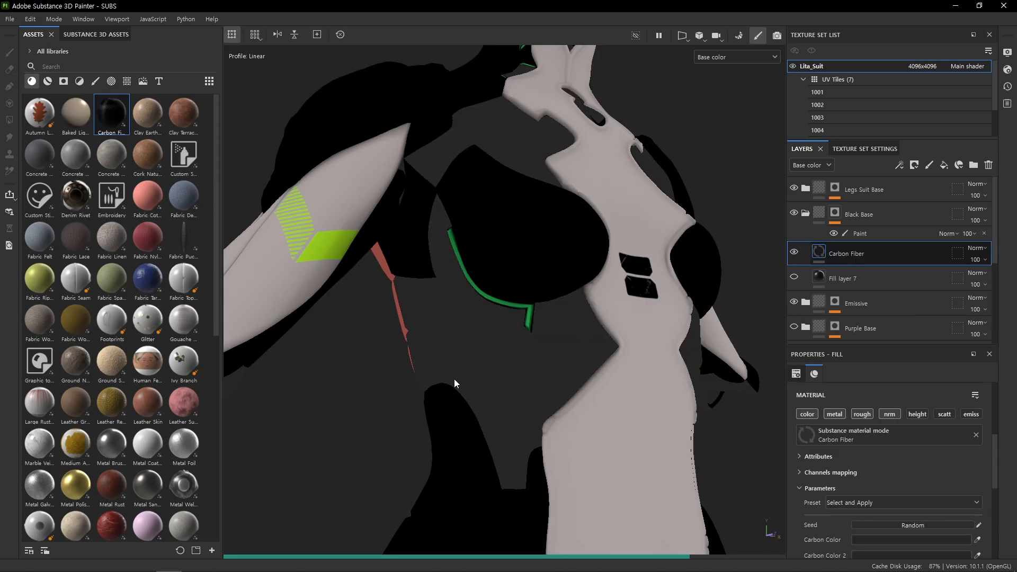
{"action": "right_click_drag", "start_coordinate": [456, 384], "coordinate": [510, 366], "text": "alt"}
{"action": "left_click_drag", "start_coordinate": [511, 366], "coordinate": [517, 307], "text": "alt"}
{"action": "key", "text": "m"}
{"action": "right_click_drag", "start_coordinate": [517, 307], "coordinate": [569, 304], "text": "shift"}
{"action": "middle_click_drag", "start_coordinate": [570, 304], "coordinate": [611, 405], "text": "alt"}
{"action": "scroll", "coordinate": [890, 490], "scroll_direction": "down", "scroll_amount": 1}
{"action": "scroll", "coordinate": [879, 466], "scroll_direction": "up", "scroll_amount": 2}
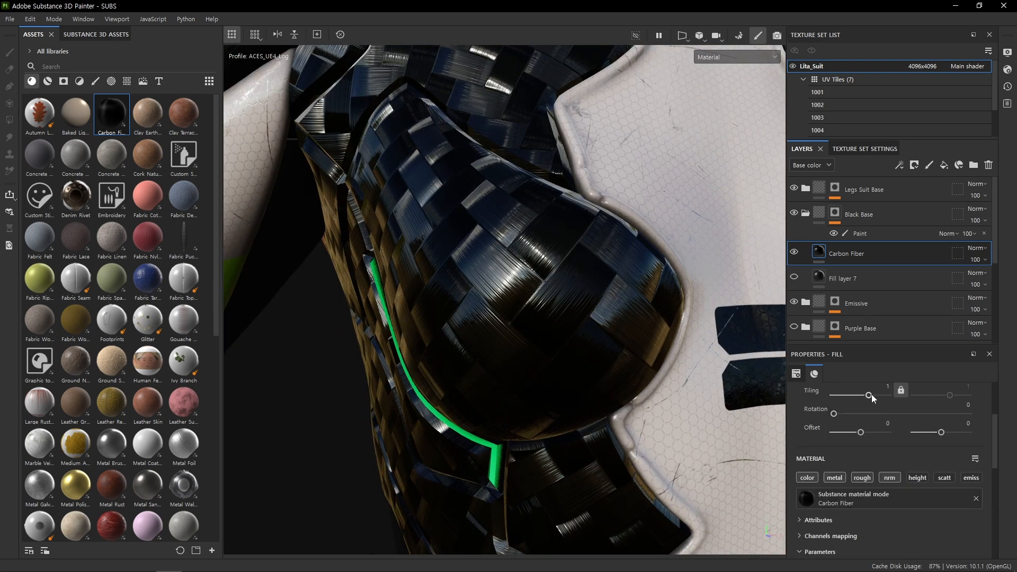
{"action": "left_click_drag", "start_coordinate": [869, 395], "coordinate": [893, 395]}
{"action": "scroll", "coordinate": [635, 376], "scroll_direction": "down", "scroll_amount": 5}
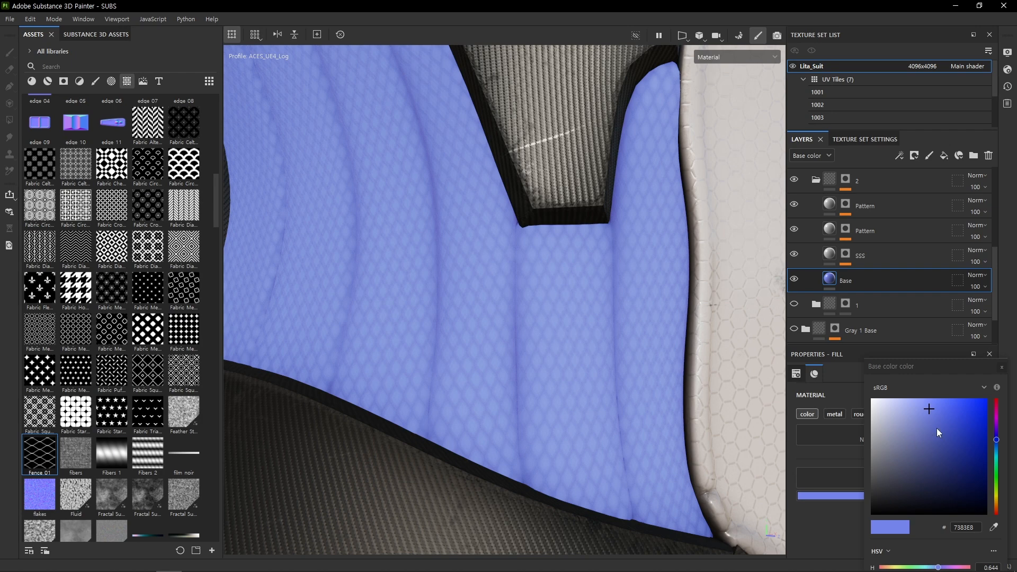
Set the base colour of the Base fill in folder 2 to a blue (4F5EBB)
{"action": "left_click_drag", "start_coordinate": [937, 428], "coordinate": [939, 431]}
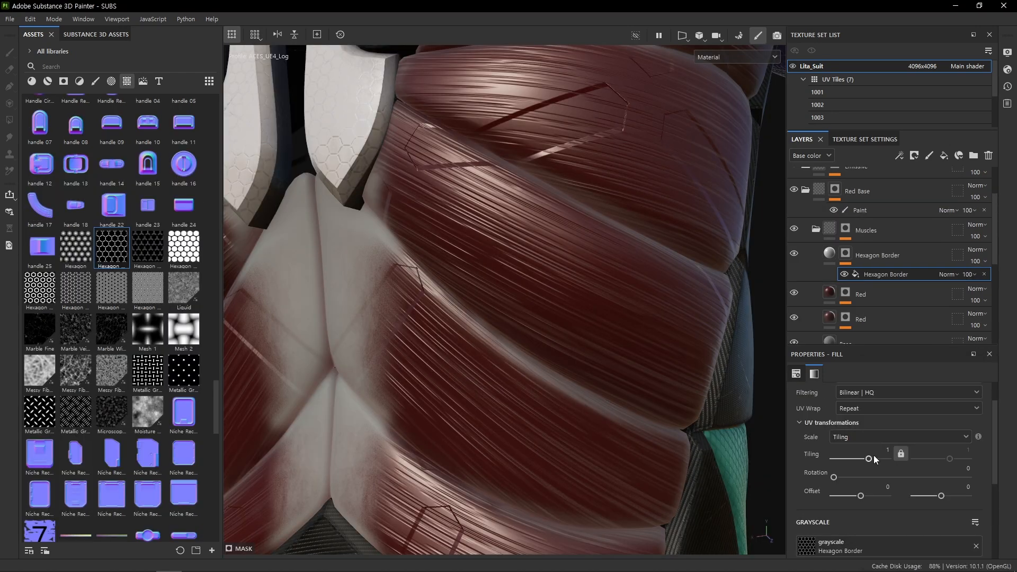
{"action": "left_click_drag", "start_coordinate": [873, 455], "coordinate": [898, 459]}
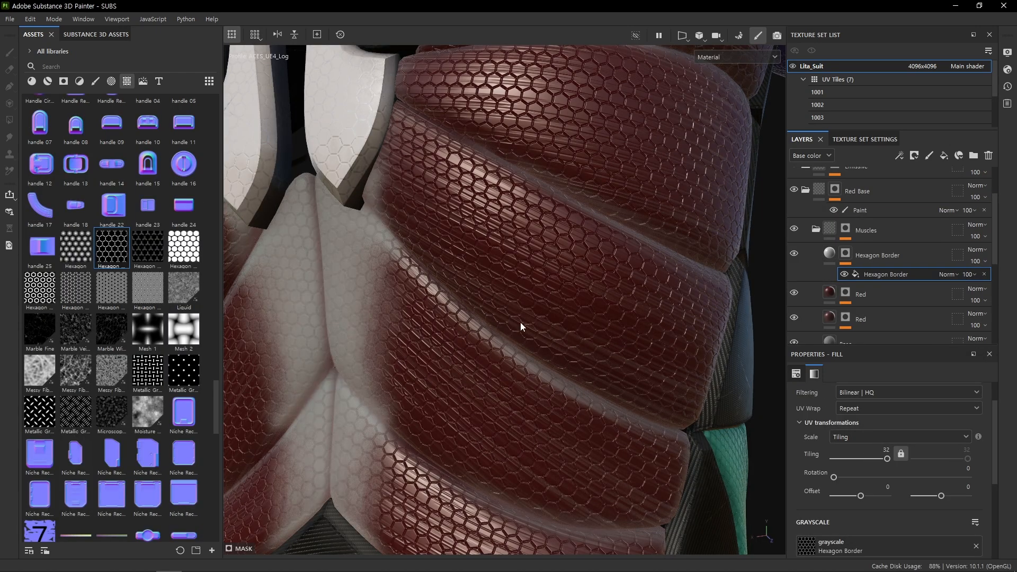
Inspect the textured suit's torso, arms and rear leg panels up close and from a distance
{"action": "scroll", "coordinate": [520, 326], "scroll_direction": "down", "scroll_amount": 5}
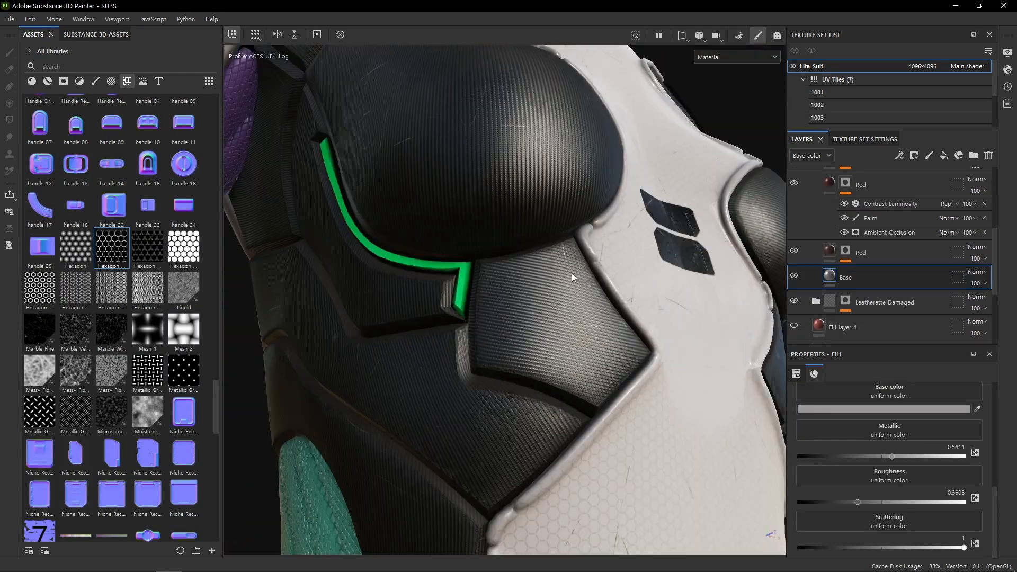
{"action": "left_click_drag", "start_coordinate": [571, 272], "coordinate": [501, 303], "text": "alt"}
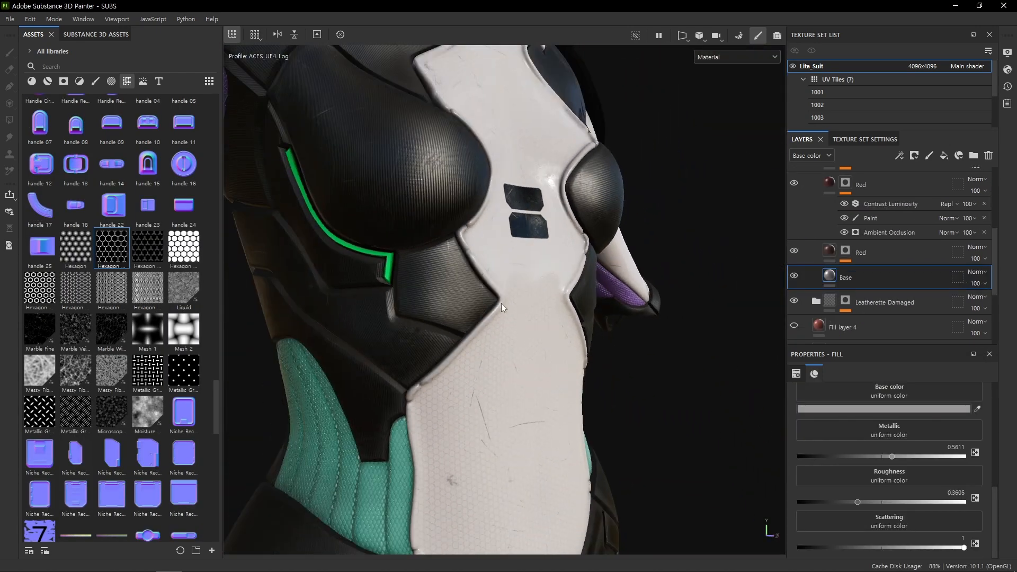
{"action": "scroll", "coordinate": [501, 306], "scroll_direction": "down", "scroll_amount": 5}
{"action": "right_click_drag", "start_coordinate": [606, 318], "coordinate": [675, 330], "text": "shift"}
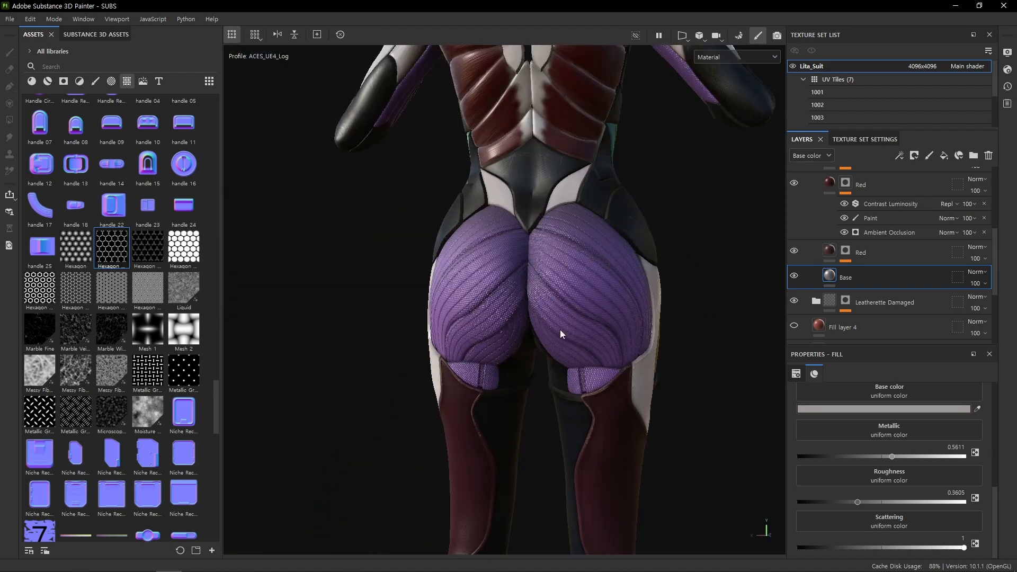
{"action": "scroll", "coordinate": [561, 334], "scroll_direction": "up", "scroll_amount": 5}
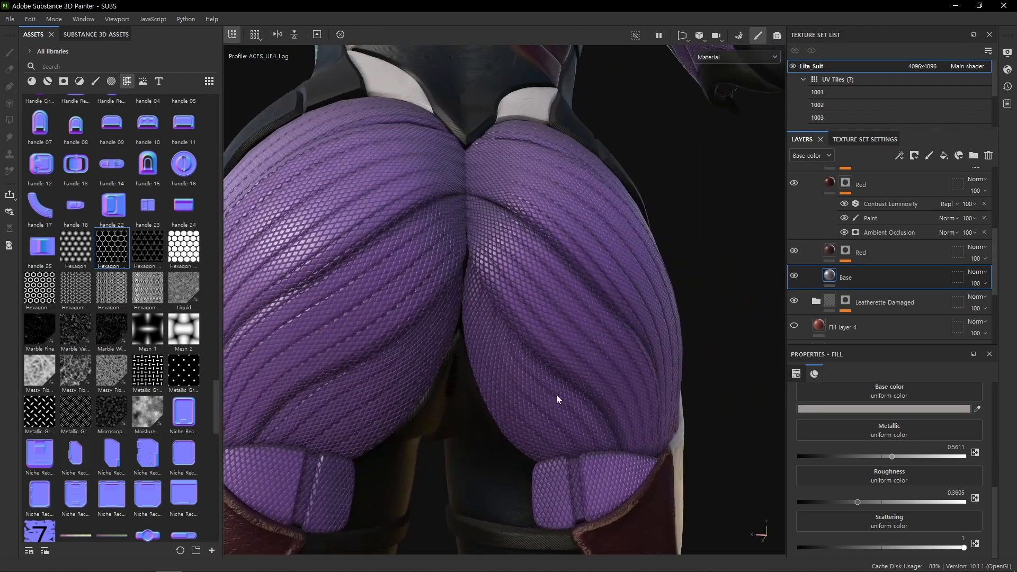
{"action": "scroll", "coordinate": [557, 399], "scroll_direction": "up", "scroll_amount": 4}
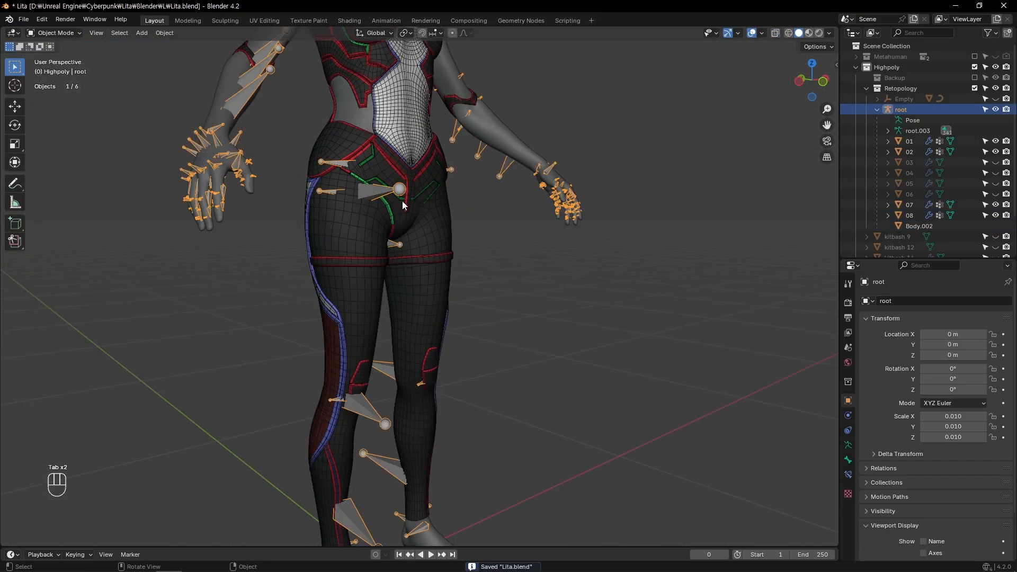
Switch to Blender and pose the rig's legs, rotating thigh_l by -67.4° about X and rotating the right thigh about X
{"action": "key", "text": "r"}
{"action": "key", "text": "x"}
{"action": "key", "text": "r"}
{"action": "key", "text": "x"}
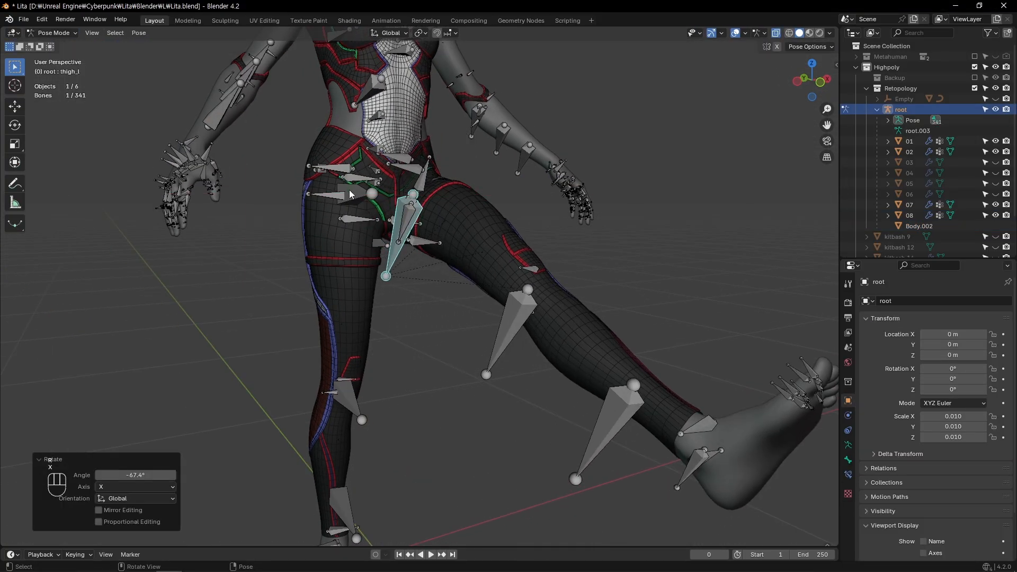
{"action": "left_click", "coordinate": [349, 195]}
{"action": "key", "text": "r"}
{"action": "key", "text": "x"}
{"action": "left_click", "coordinate": [318, 238]}
Bend the calf_r bone of the rear leg about X and rotate the pose once more about X to test the suit's deformation
{"action": "middle_click_drag", "start_coordinate": [318, 238], "coordinate": [437, 307]}
{"action": "left_click", "coordinate": [339, 328]}
{"action": "key", "text": "r"}
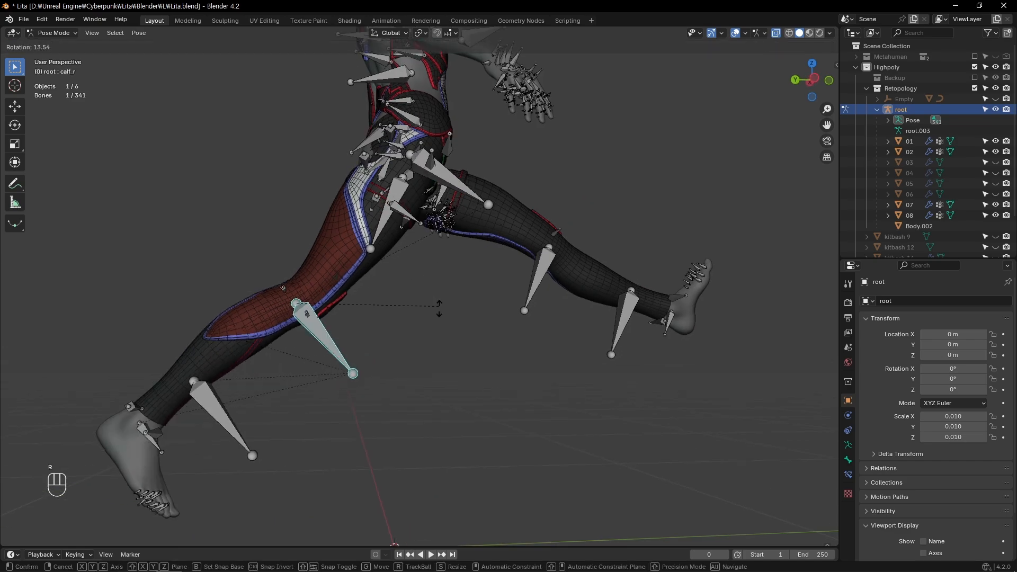
{"action": "key", "text": "x"}
{"action": "left_click", "coordinate": [362, 383]}
{"action": "left_click_drag", "start_coordinate": [363, 383], "coordinate": [424, 263], "text": "ctrl+alt"}
{"action": "key", "text": "r"}
{"action": "key", "text": "x"}
{"action": "left_click", "coordinate": [443, 317]}
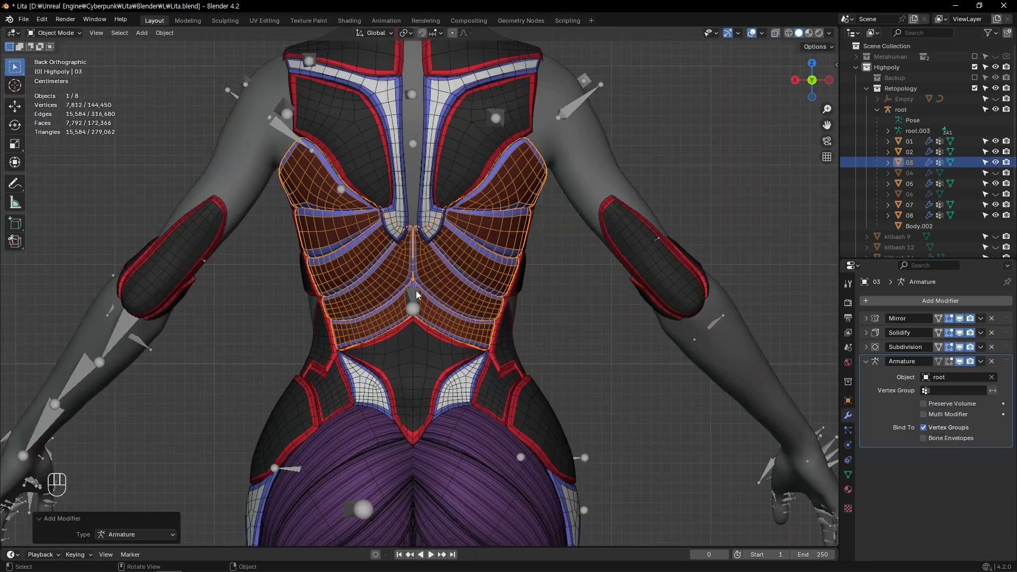
Try rotating the spine_04 bone in the back view, cancel it, and test a rotation about X instead
{"action": "key", "text": "Tab"}
{"action": "key", "text": "r"}
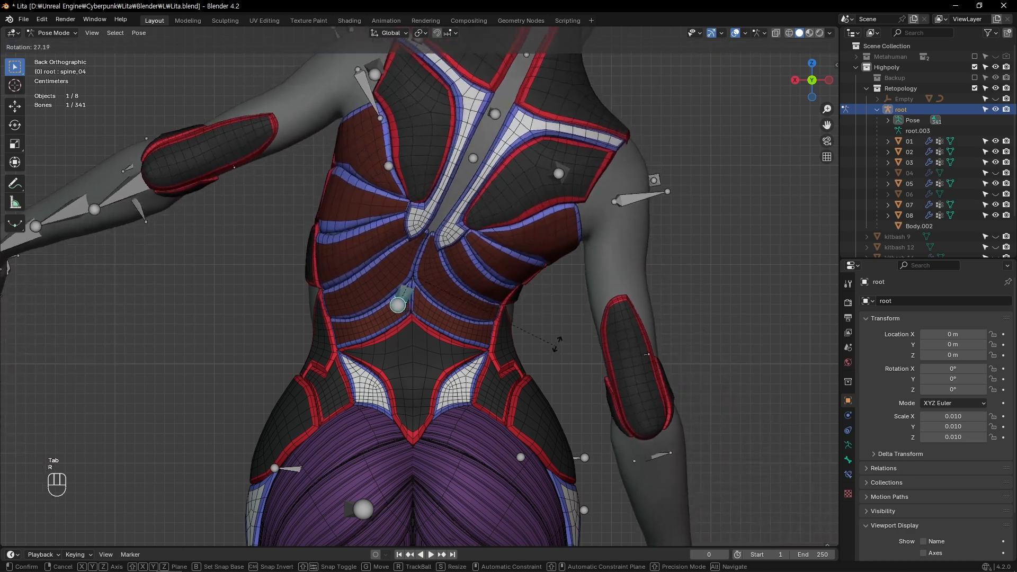
{"action": "right_click", "coordinate": [531, 269]}
{"action": "left_click_drag", "start_coordinate": [531, 268], "coordinate": [483, 274], "text": "alt"}
{"action": "key", "text": "r"}
{"action": "key", "text": "x"}
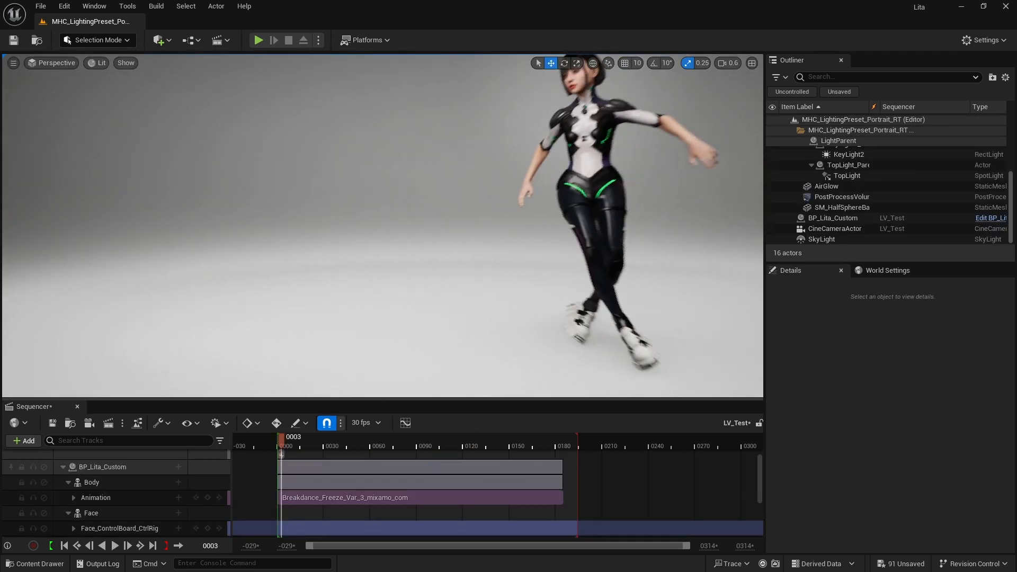
Switch to Unreal Engine and play the Breakdance_Freeze_Var_3_mixamo_com animation on BP_Lita_Custom in the LV_Test sequence
{"action": "key", "text": "space"}
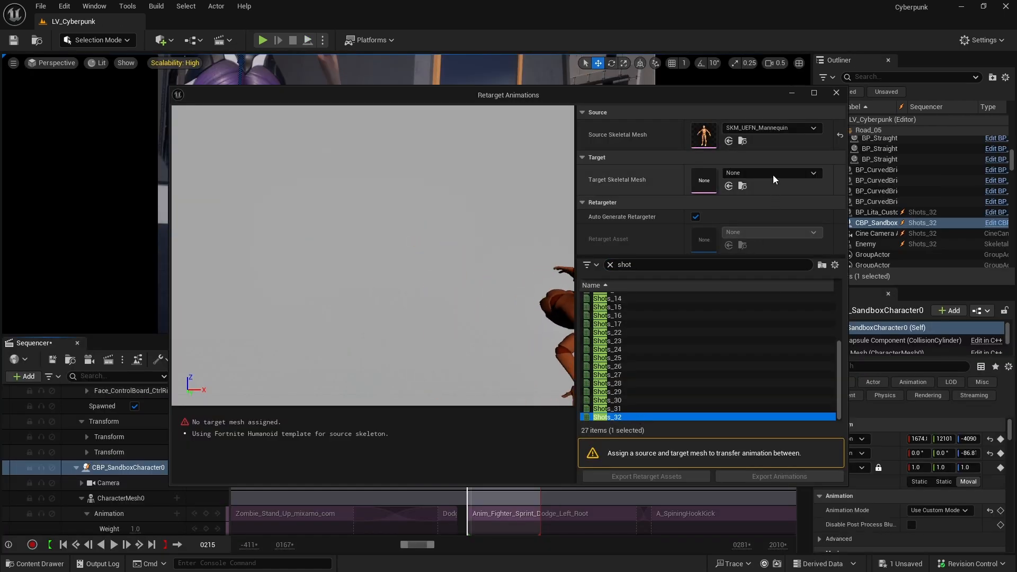
Assign a target skeletal mesh for retargeting the Shots_32 animation from SKM_UEFN_Mannequin, and scrub the retargeted motion in the Shots_32 sequence
{"action": "left_click", "coordinate": [773, 174]}
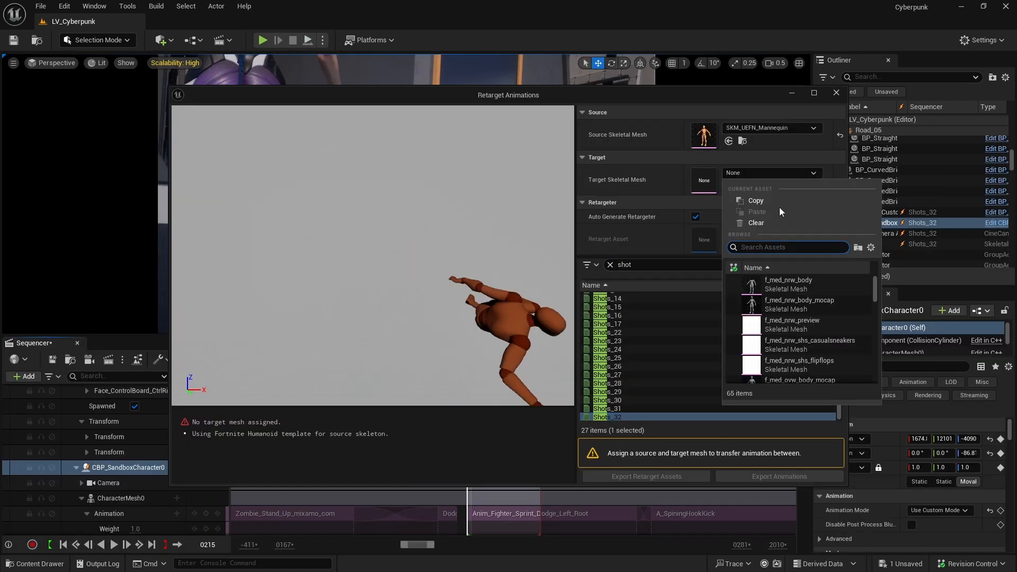
{"action": "left_click", "coordinate": [798, 290]}
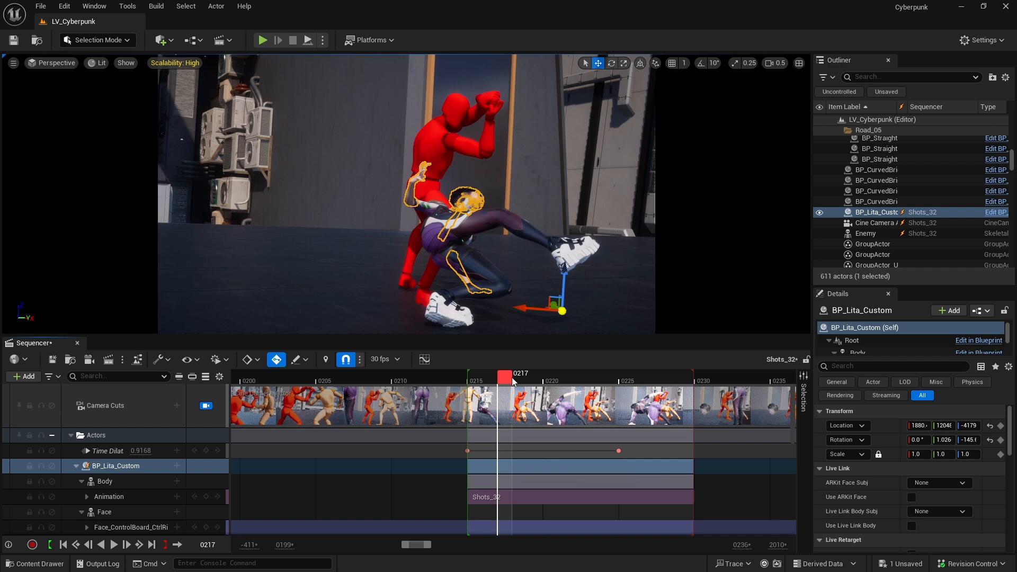
{"action": "left_click_drag", "start_coordinate": [512, 377], "coordinate": [558, 378]}
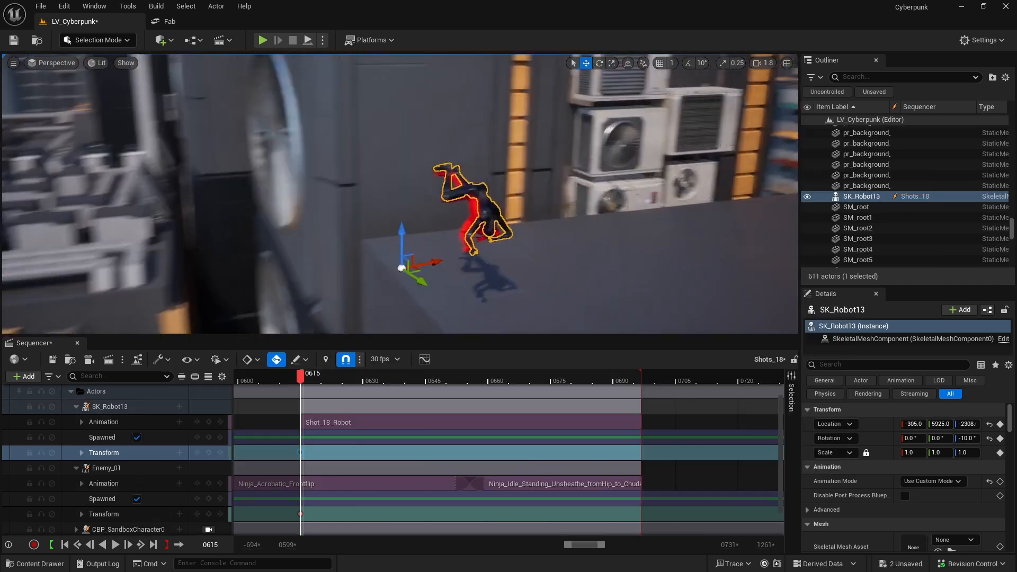
Place SK_Robot13 on the rooftop in the Shots_18 sequence and save the sequence
{"action": "right_click_drag", "start_coordinate": [447, 256], "coordinate": [448, 255]}
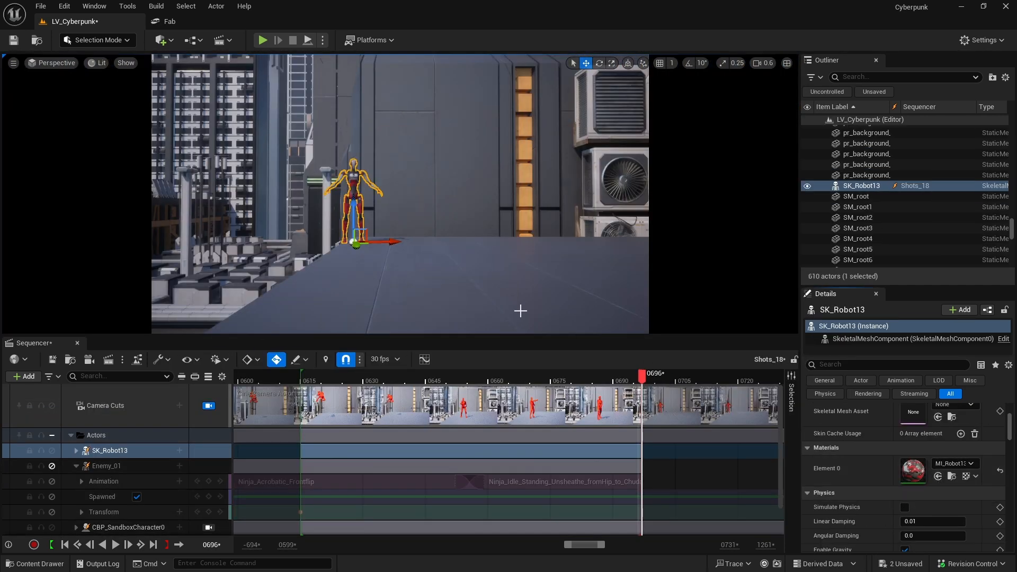
{"action": "left_click", "coordinate": [53, 359]}
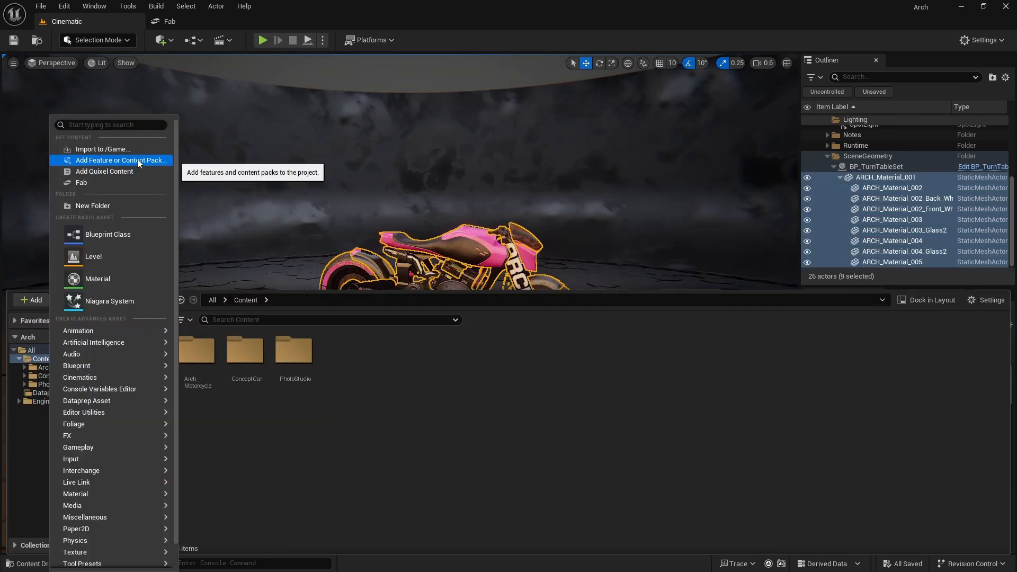
Choose the Vehicle blueprint template as the content to add to the Arch motorcycle project
{"action": "left_click", "coordinate": [139, 161]}
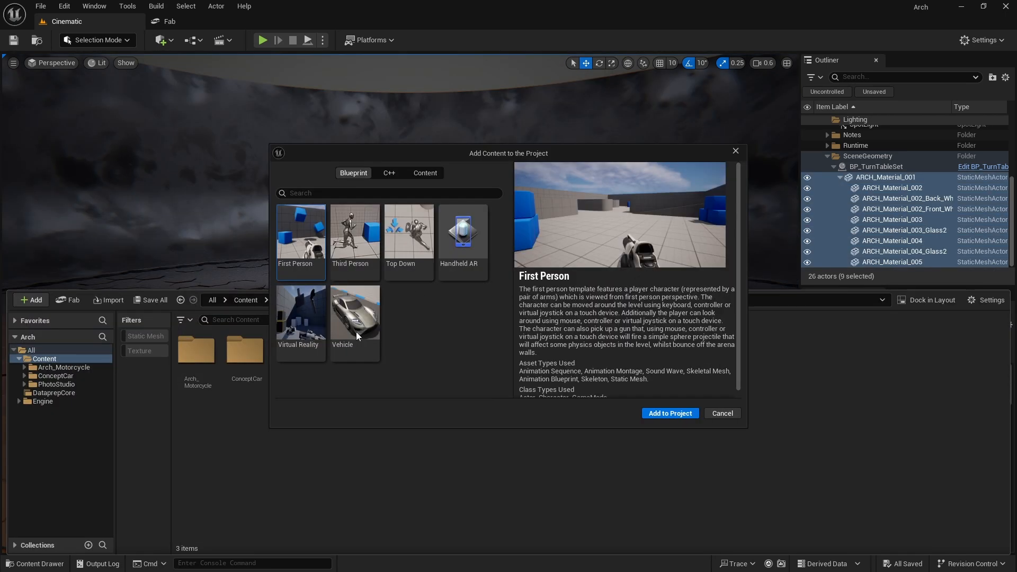
{"action": "left_click", "coordinate": [351, 312]}
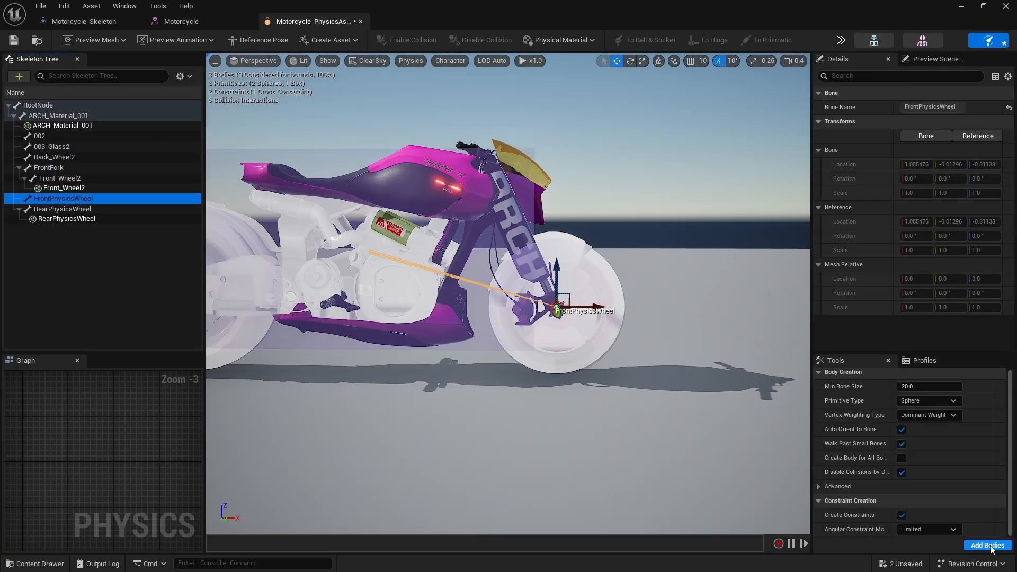
Regenerate the bodies in the Motorcycle physics asset and replace Motorcycle_Pawn's SKM_SportsCar mesh with the motorcycle mesh
{"action": "left_click", "coordinate": [988, 545]}
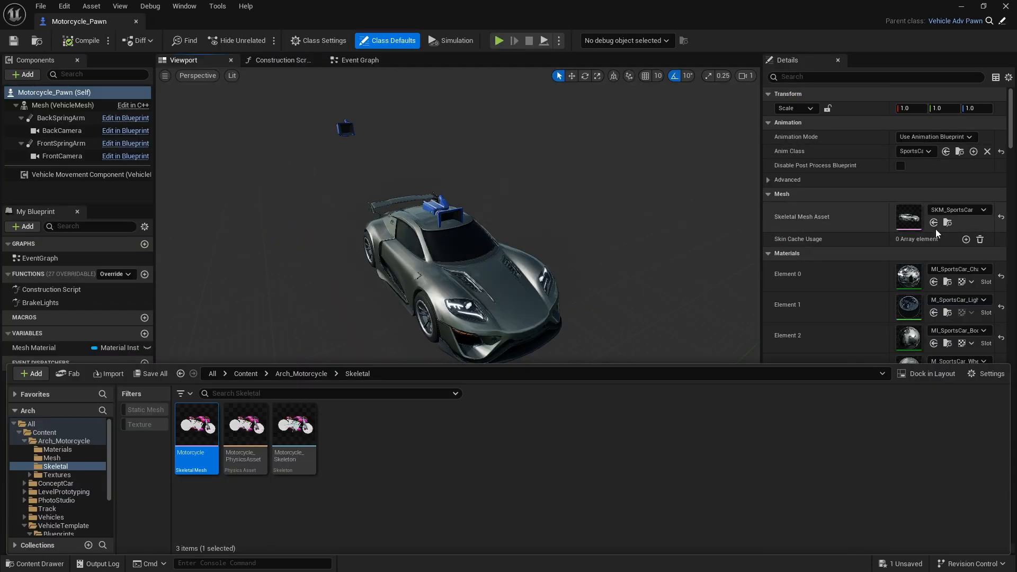
{"action": "left_click", "coordinate": [933, 223]}
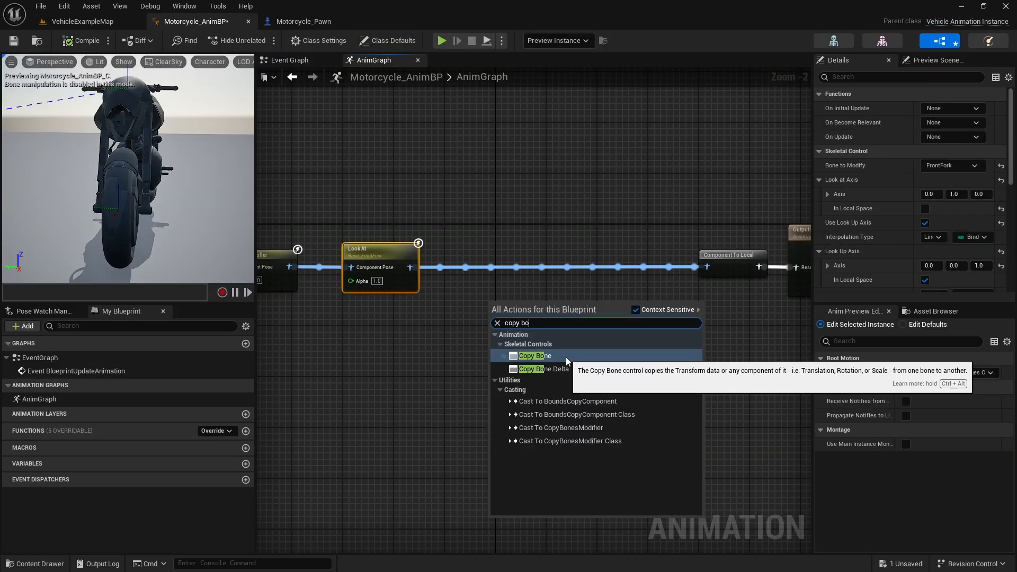
Add a Copy Bone node after the FrontFork Look At node in the Motorcycle_AnimBP AnimGraph
{"action": "left_click", "coordinate": [565, 357]}
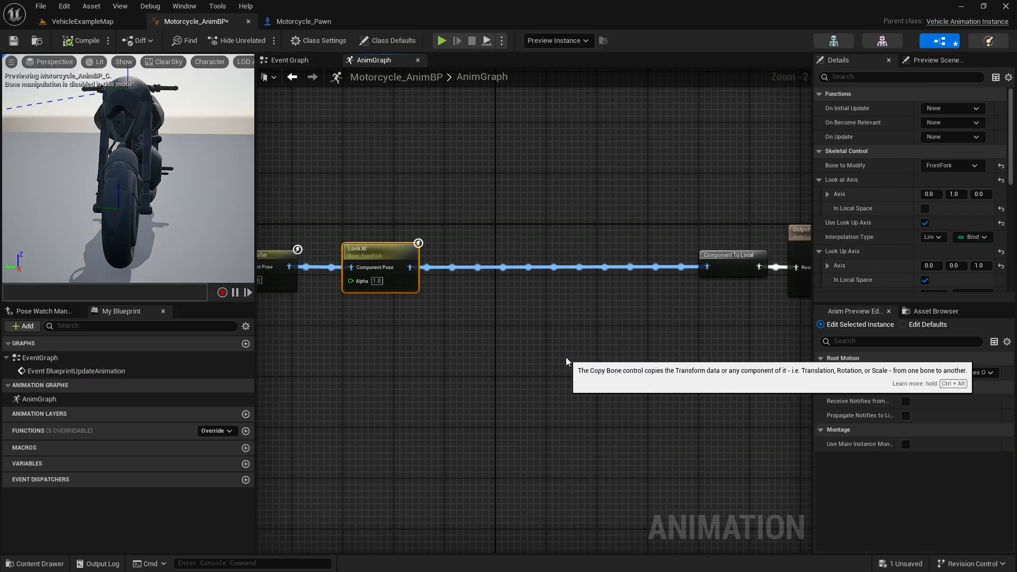
{"action": "left_click_drag", "start_coordinate": [529, 296], "coordinate": [551, 237]}
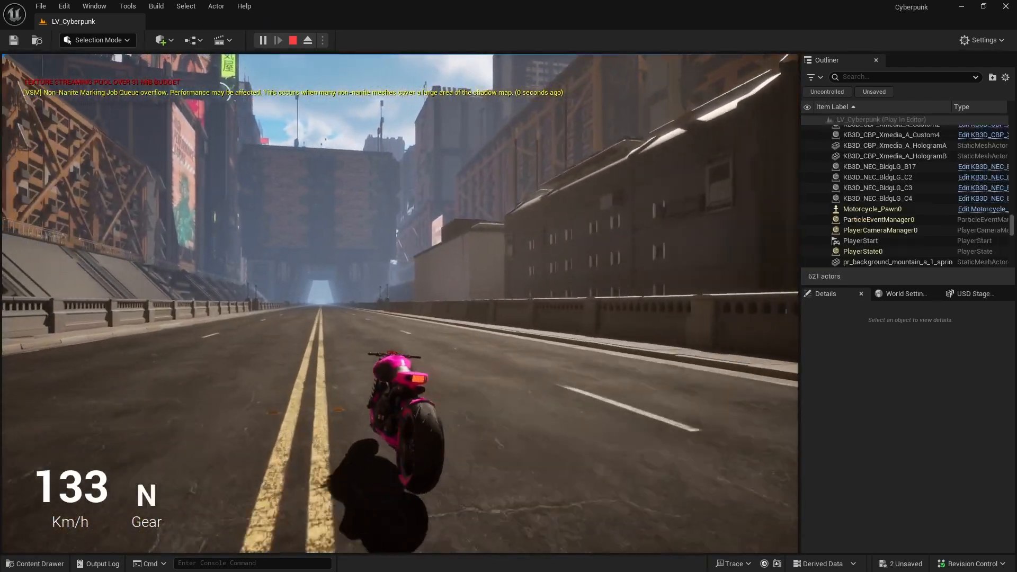
Drive the motorcycle along the LV_Cyberpunk road in play mode and record take 1 of slate P_09 with Take Recorder
{"action": "key", "text": "d"}
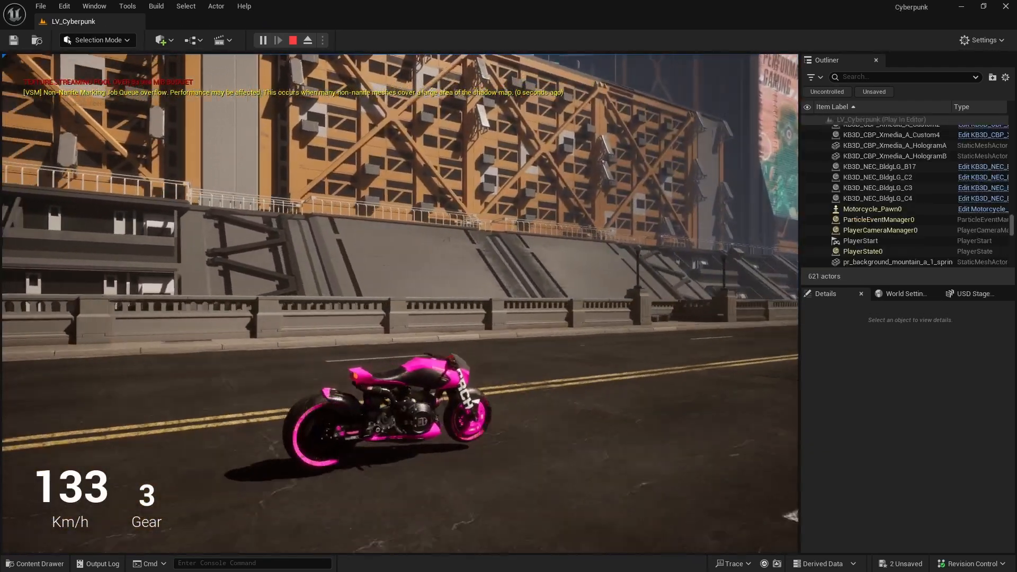
{"action": "key", "text": "w"}
{"action": "key", "text": "w"}
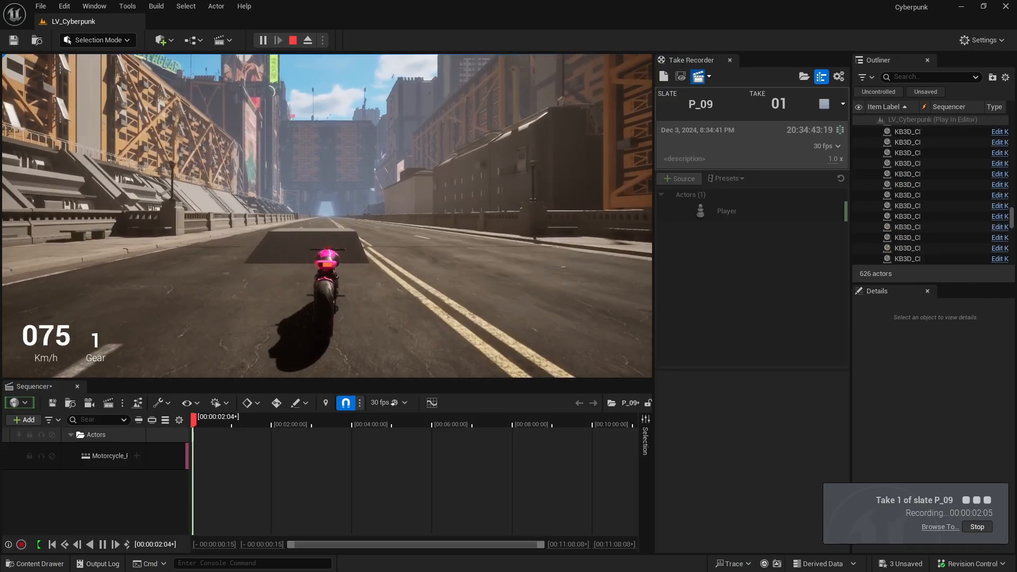
{"action": "key", "text": "w"}
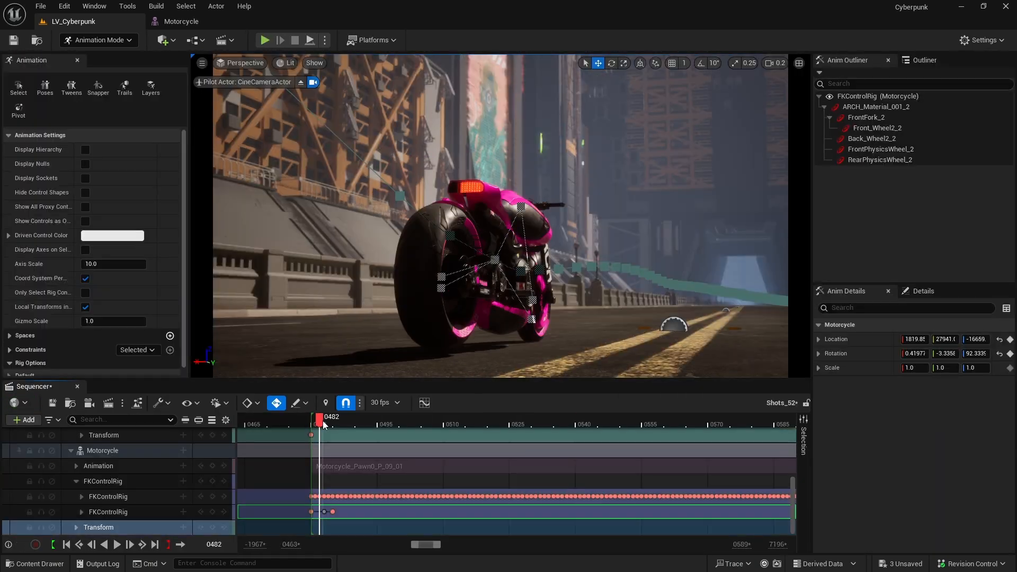
Return the Shots_52 sequence to frame 0480, select the motorcycle's RearPhysicsWheel_2 control, and save the sequence
{"action": "mouse_move", "coordinate": [323, 421]}
{"action": "left_mouse_down"}
{"action": "mouse_move", "coordinate": [374, 425]}
{"action": "mouse_move", "coordinate": [320, 424]}
{"action": "left_mouse_up"}
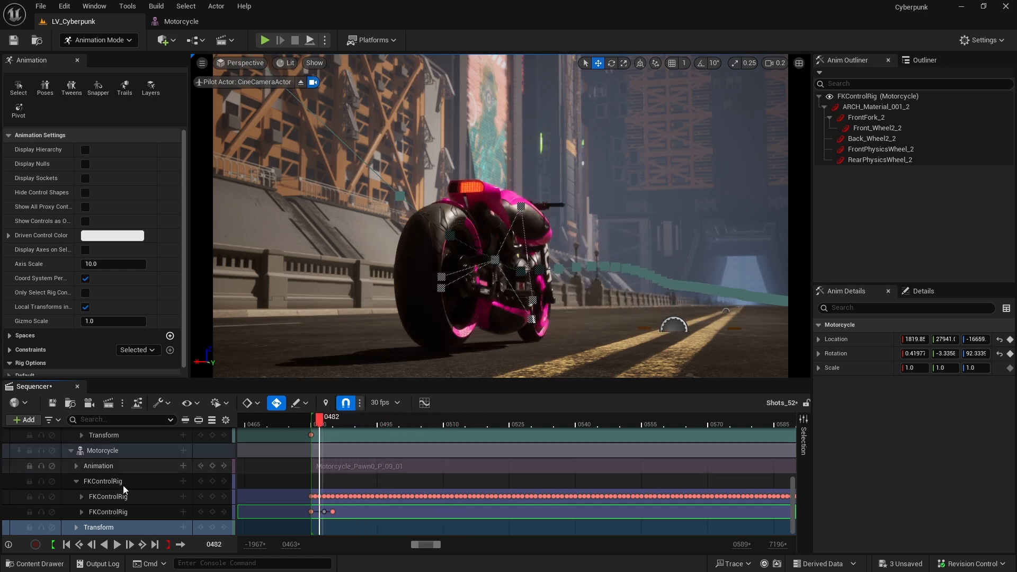
{"action": "left_click", "coordinate": [69, 545]}
{"action": "left_click", "coordinate": [373, 284]}
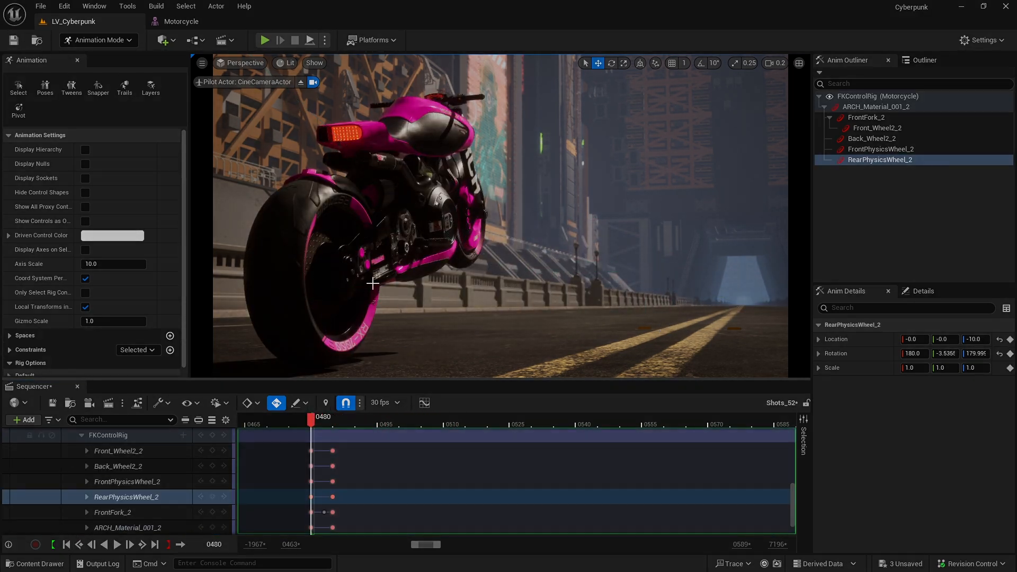
{"action": "left_click", "coordinate": [56, 403]}
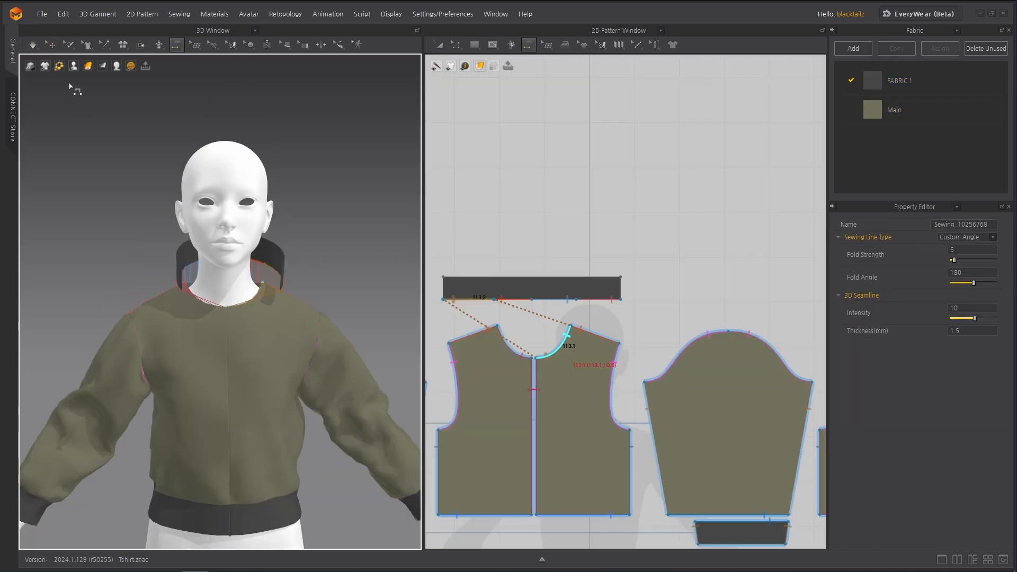
Switch to Marvelous Designer and close the jacket's dark collar band around the avatar's neck
{"action": "left_click", "coordinate": [73, 65]}
{"action": "left_click", "coordinate": [127, 89]}
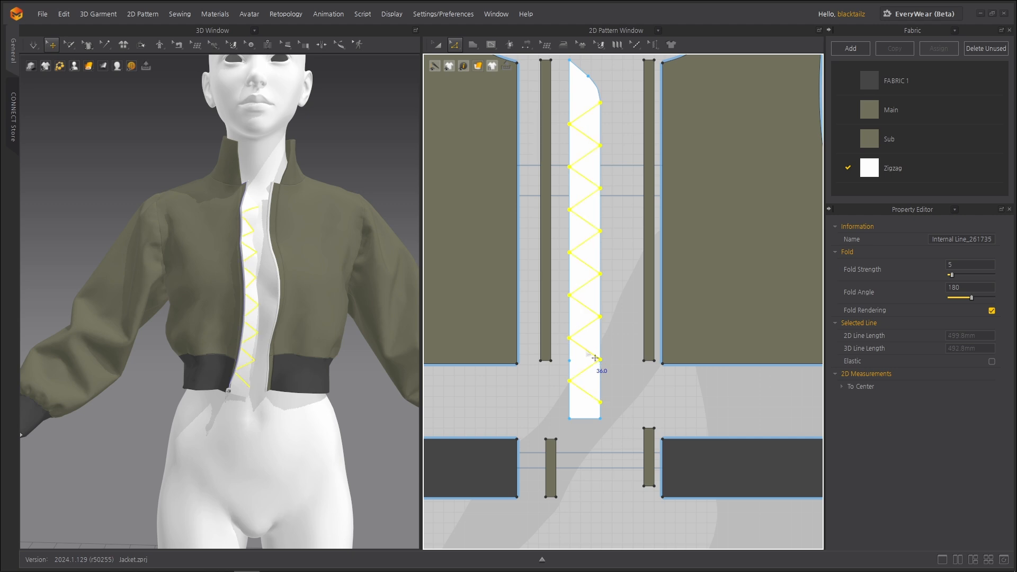
Cut and sew the white front strip along its zigzag internal lines on the cropped jacket
{"action": "right_click", "coordinate": [595, 358]}
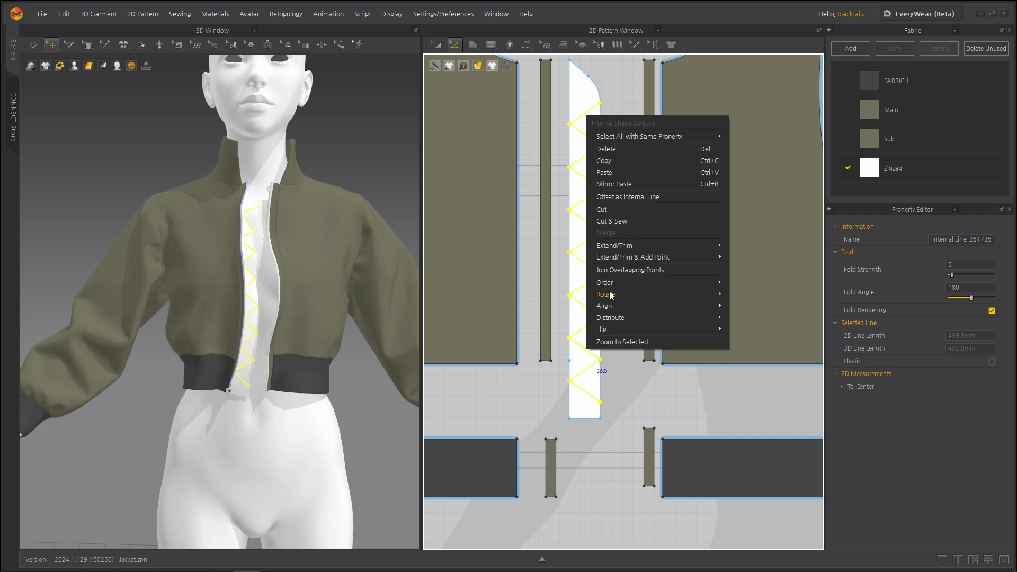
{"action": "left_click", "coordinate": [613, 224]}
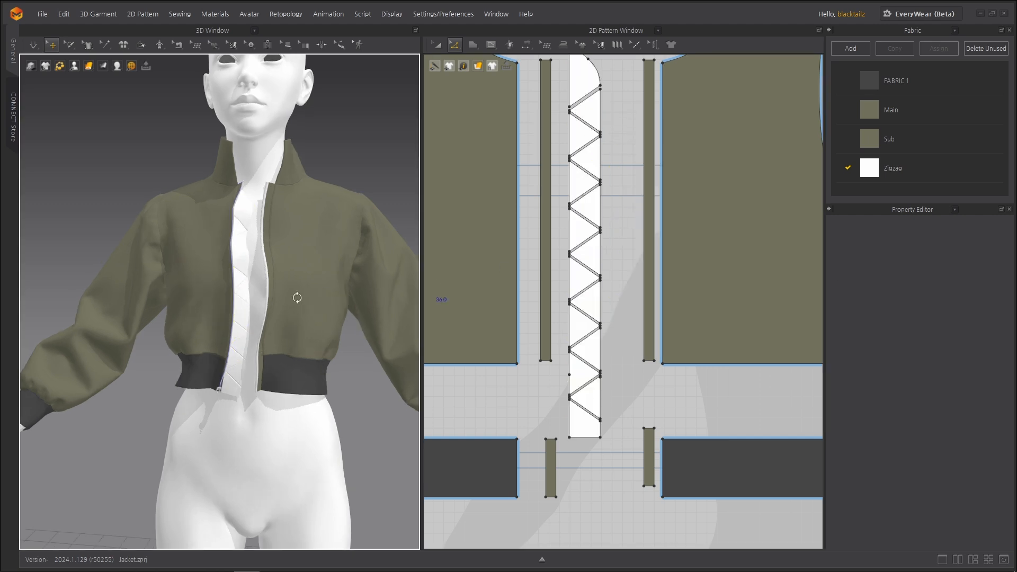
{"action": "right_click_drag", "start_coordinate": [295, 342], "coordinate": [267, 347]}
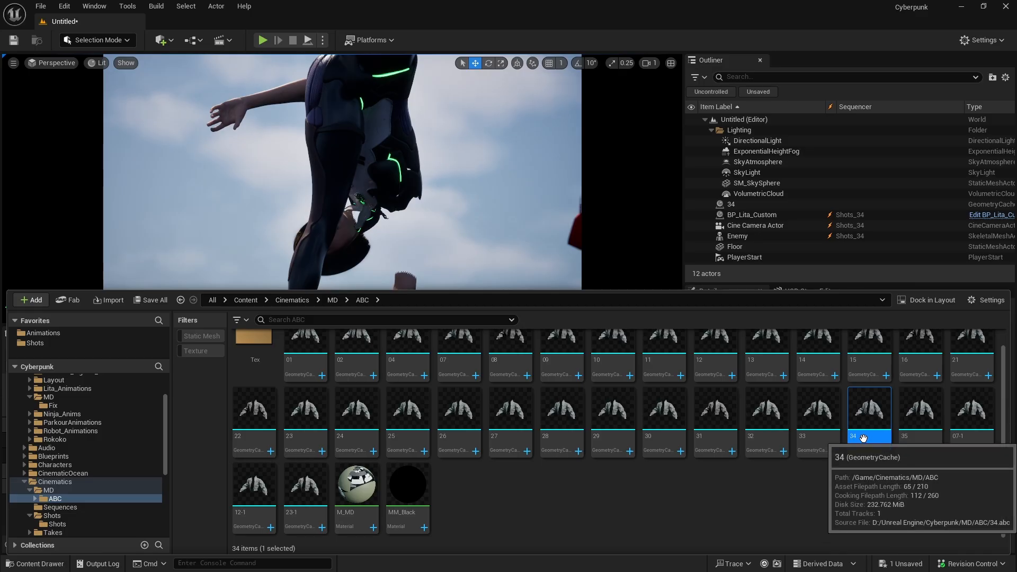
Switch to Unreal Engine, add the jacket geometry cache 34 to the Shots_34 sequence, and convert its actor to a spawnable
{"action": "left_click_drag", "start_coordinate": [438, 284], "coordinate": [123, 502]}
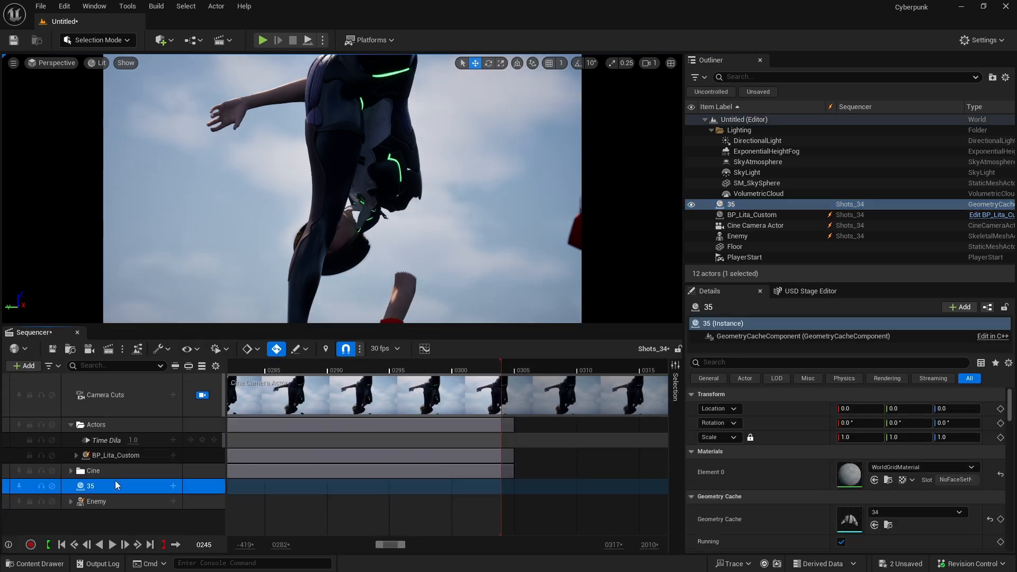
{"action": "right_click", "coordinate": [115, 483]}
{"action": "mouse_move", "coordinate": [223, 220]}
{"action": "left_click", "coordinate": [306, 220]}
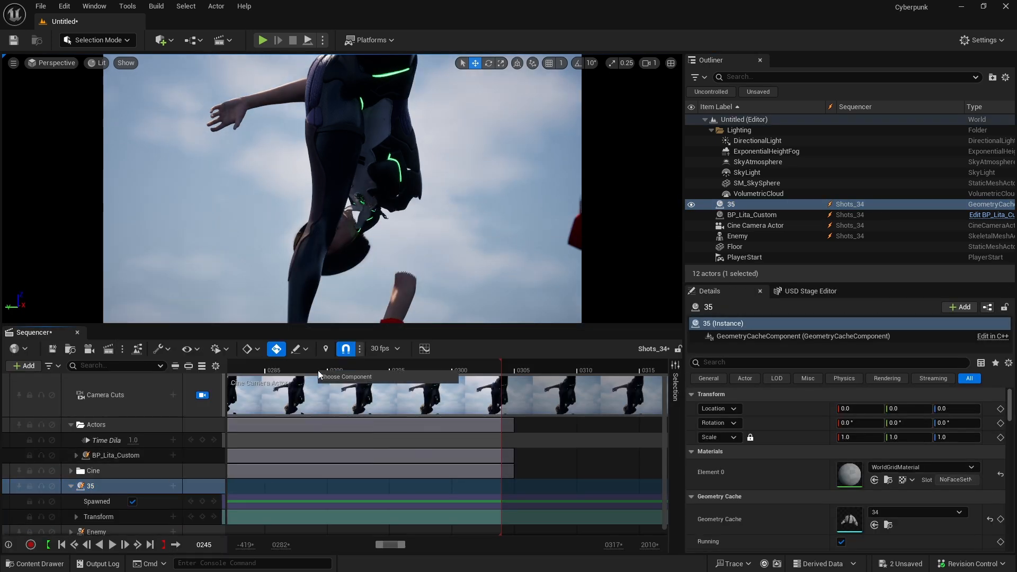
Attach the jacket geometry cache actor 35 to the character's root bone and play back the shot with the jacket
{"action": "left_click", "coordinate": [337, 385]}
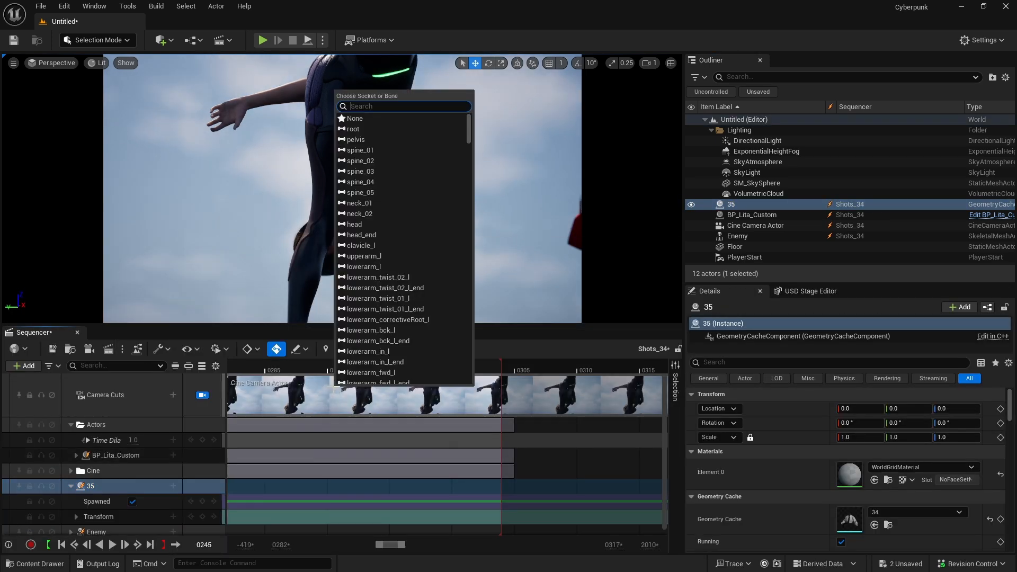
{"action": "left_click", "coordinate": [354, 130]}
{"action": "left_click_drag", "start_coordinate": [281, 499], "coordinate": [323, 501]}
{"action": "left_click", "coordinate": [502, 443]}
{"action": "key", "text": "space"}
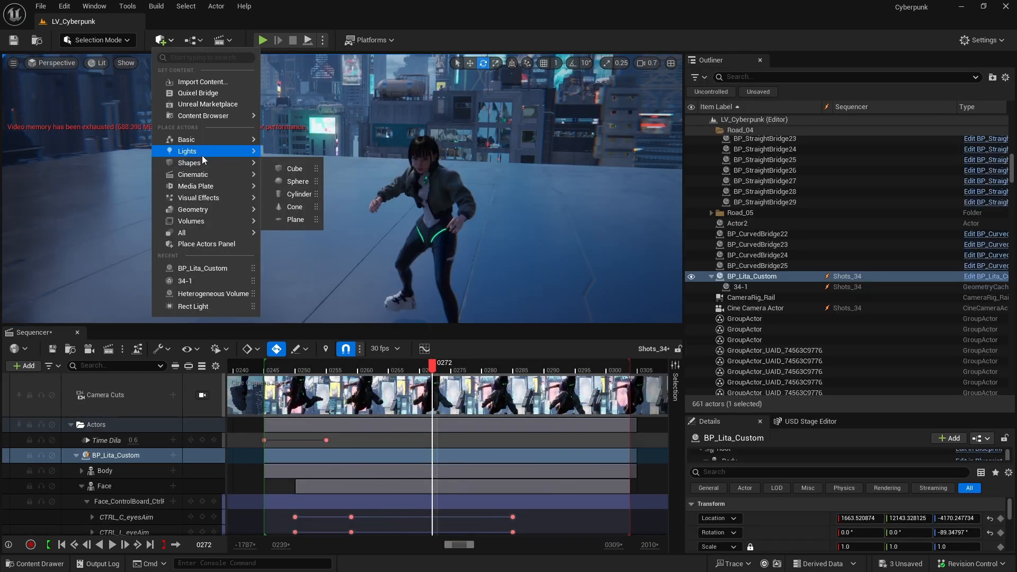
Place a rect light beside the character in the LV_Cyberpunk level
{"action": "mouse_move", "coordinate": [205, 153]}
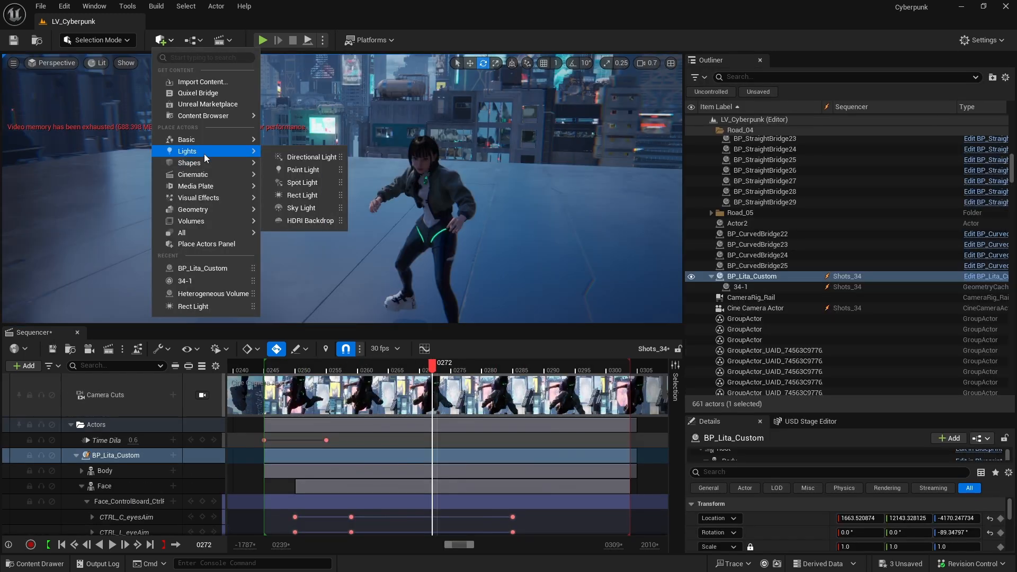
{"action": "left_click_drag", "start_coordinate": [288, 194], "coordinate": [365, 251]}
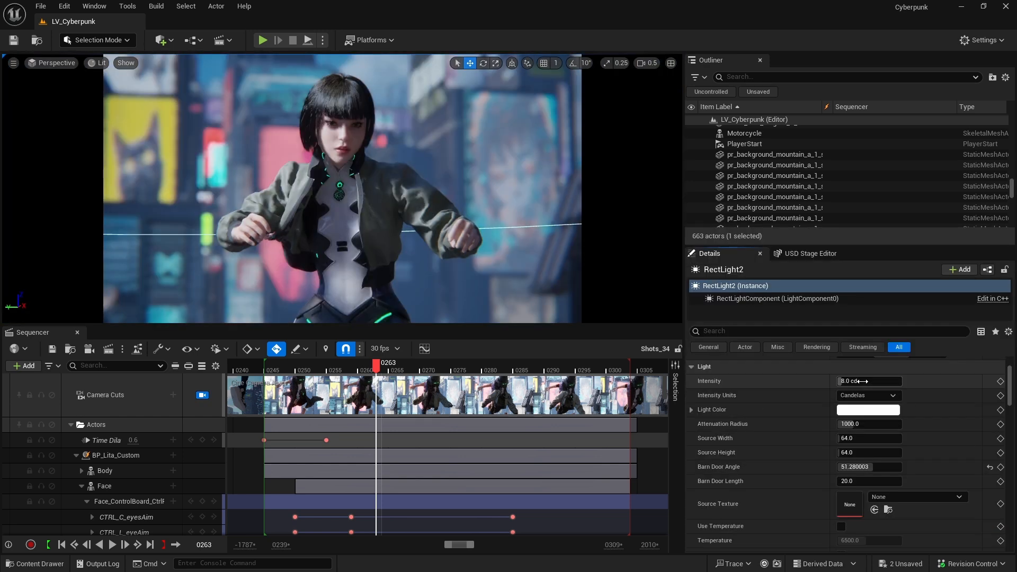
Set RectLight3's intensity to 0.3 cd and pick a pale cyan light color, about hex sRGB D8FDFFFF
{"action": "left_click", "coordinate": [858, 449]}
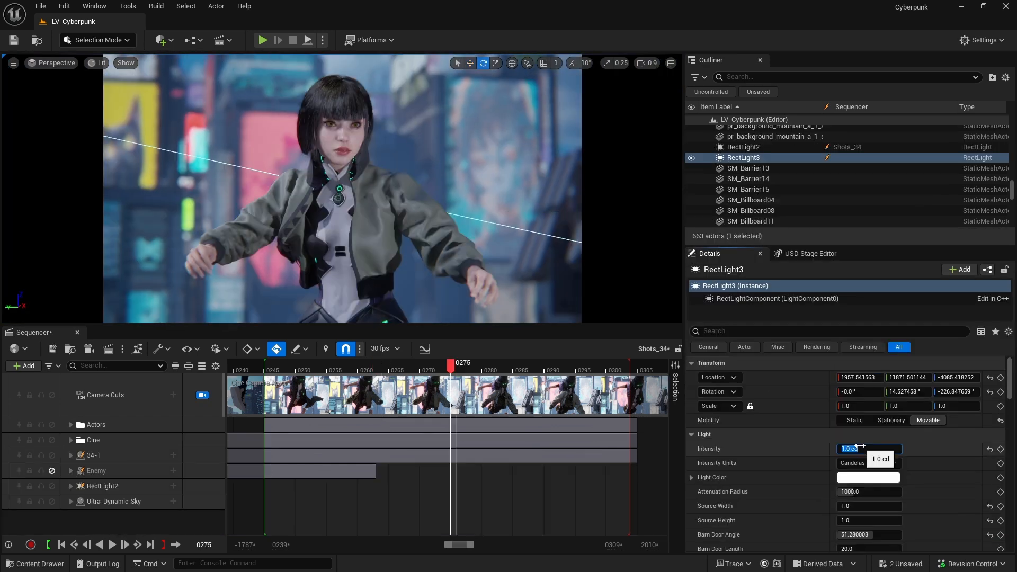
{"action": "type", "text": "0.3"}
{"action": "key", "text": "Return"}
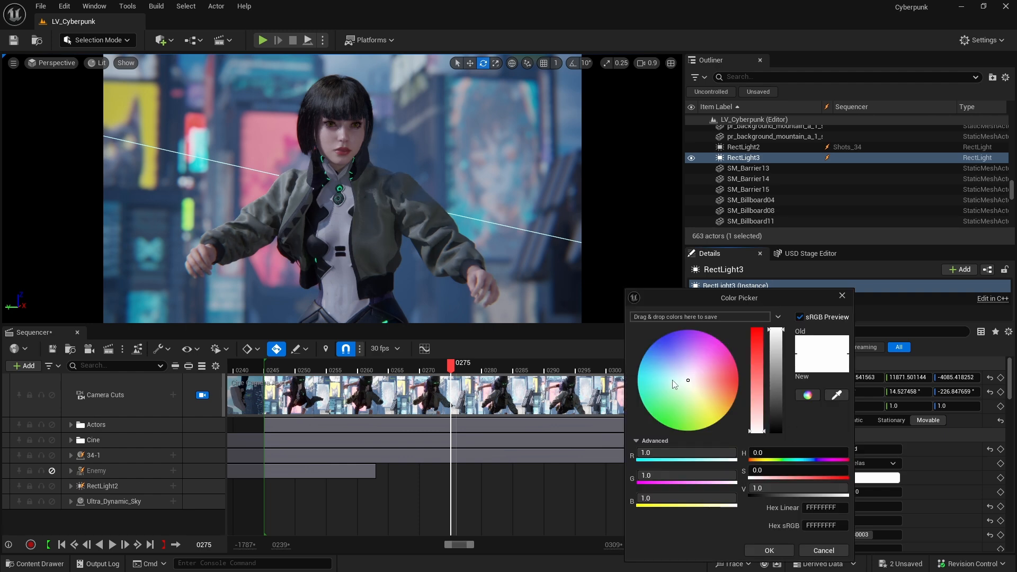
{"action": "left_click", "coordinate": [672, 380]}
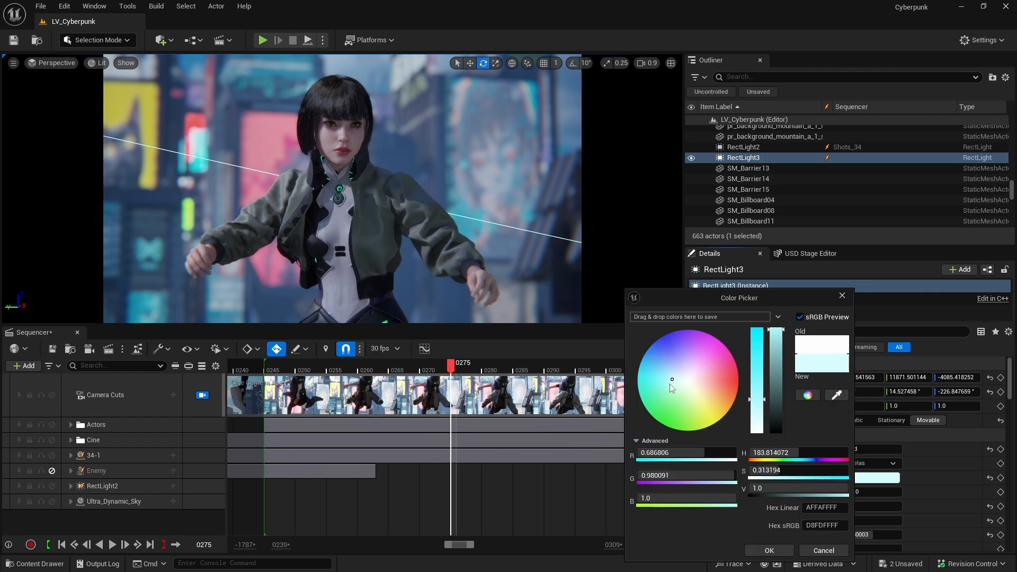